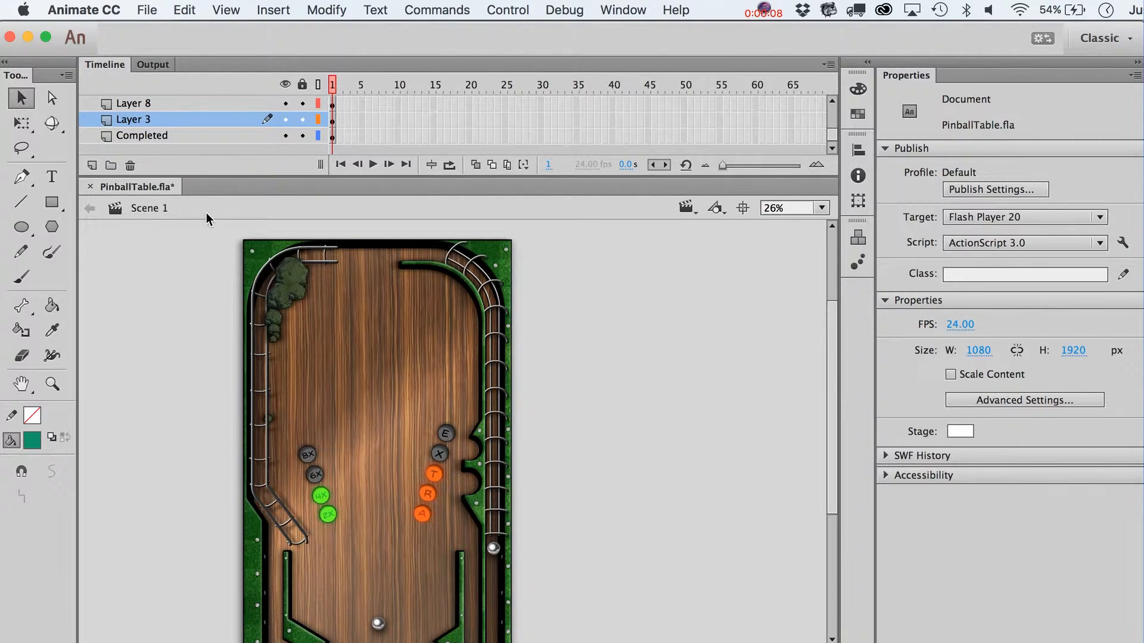
Step: Draw a straight diagonal line on Layer 7 across the upper playfield and shorten its lower end
left_click(52, 384)
left_click_drag(229, 259, 552, 560)
key("v")
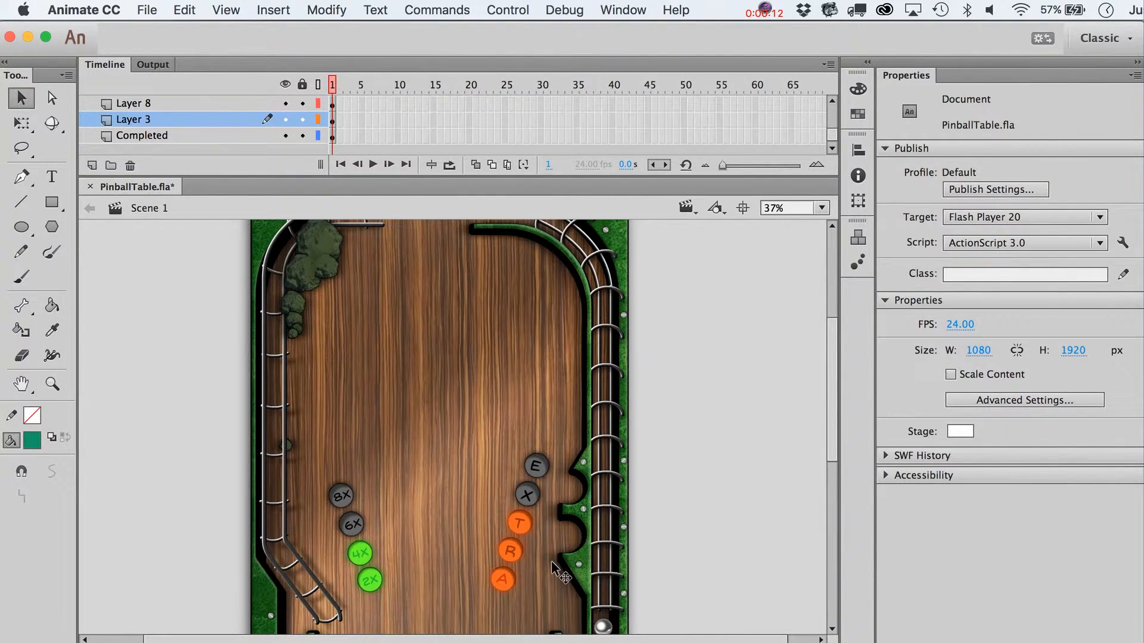
scroll(552, 560, "up", 2)
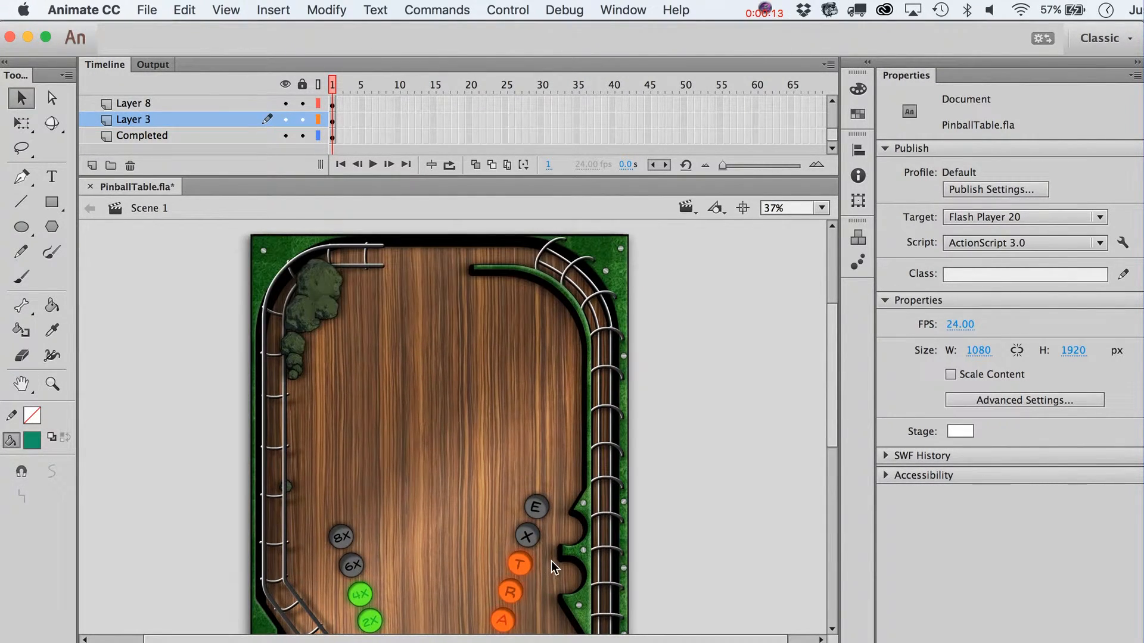
left_click(22, 202)
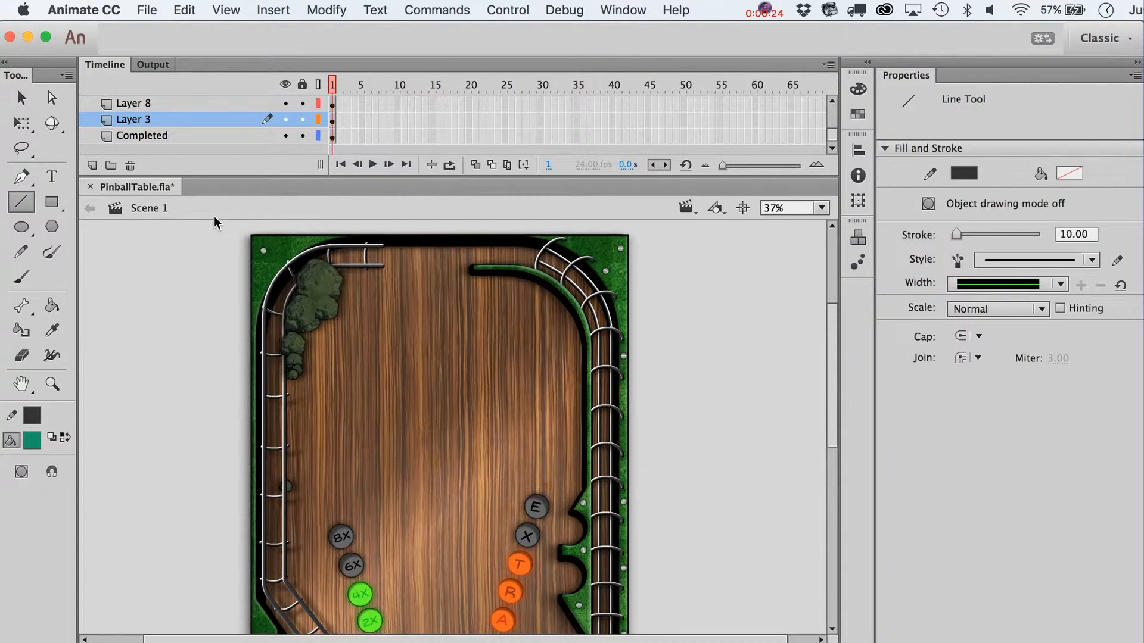
scroll(204, 113, "up", 5)
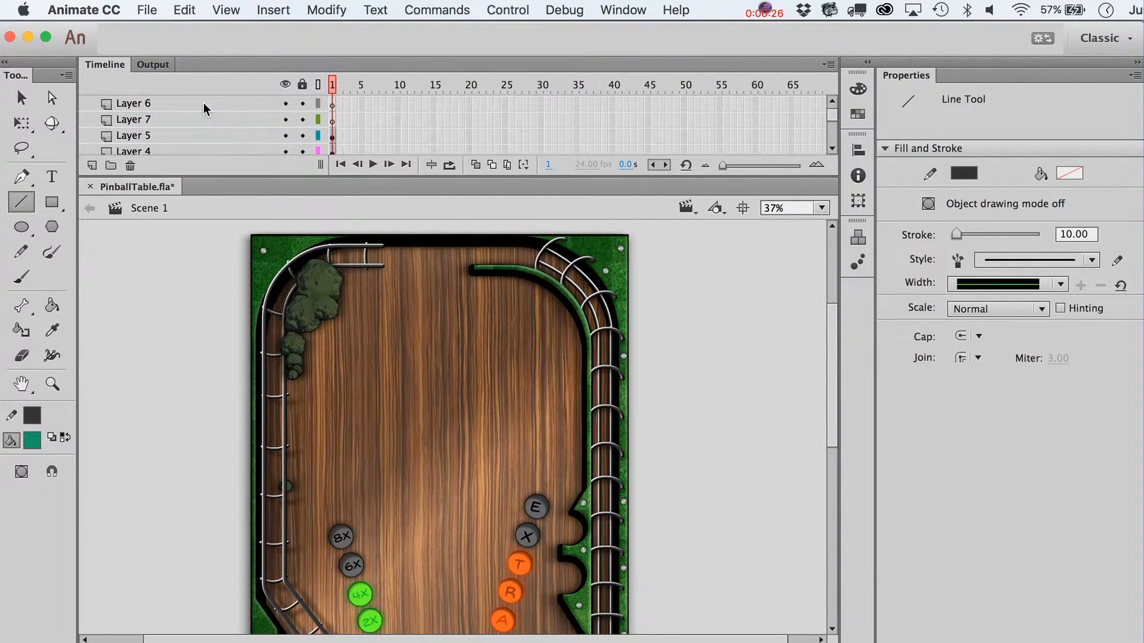
left_click(333, 121)
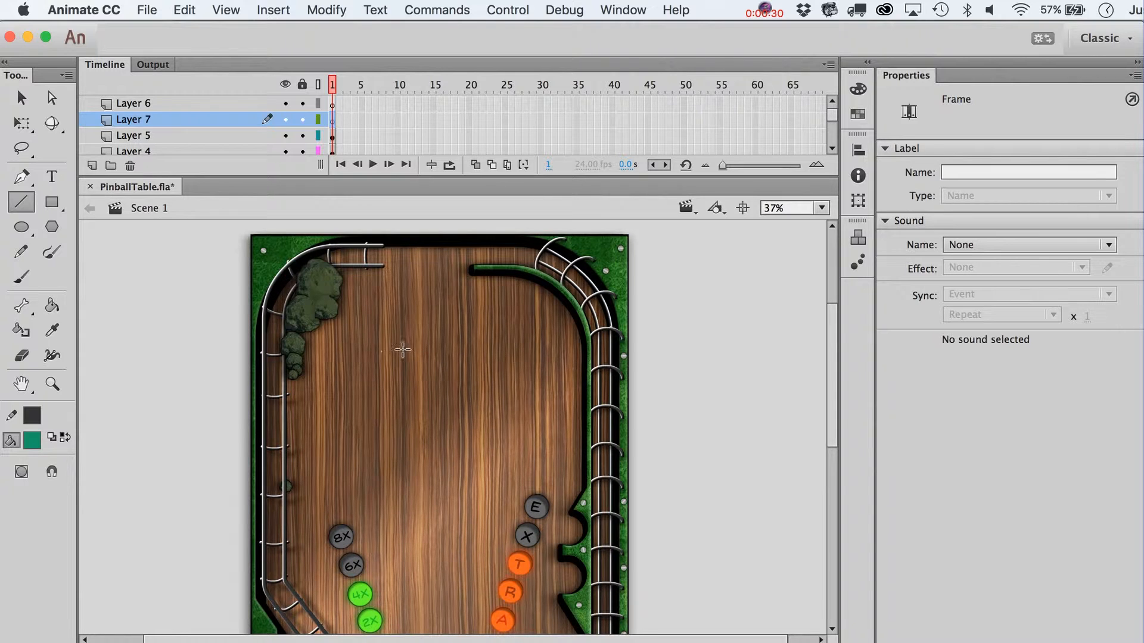
mouse_move(354, 358)
left_mouse_down()
mouse_move(503, 294)
mouse_move(467, 299)
mouse_move(489, 296)
left_mouse_up()
key("v")
left_click_drag(355, 359, 386, 345)
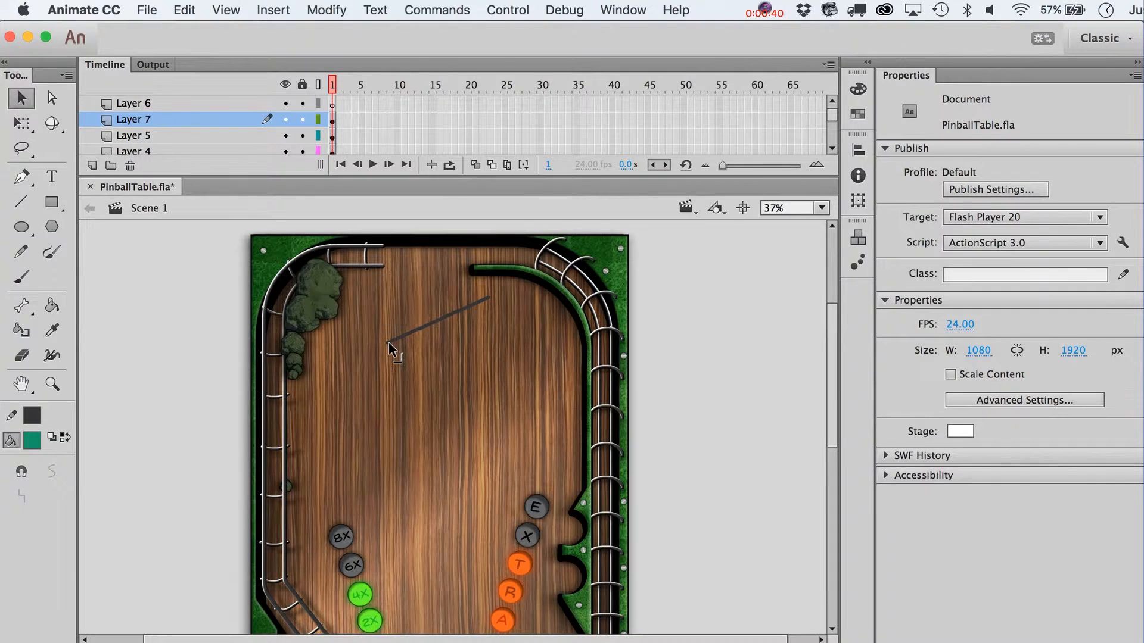
Step: Draw the remaining straight segments of the ramp's outer edge, around the upper right wall and diagonally down to between the bumper lights
left_click(52, 384)
left_click_drag(233, 284, 703, 596)
key("v")
scroll(493, 333, "up", 3)
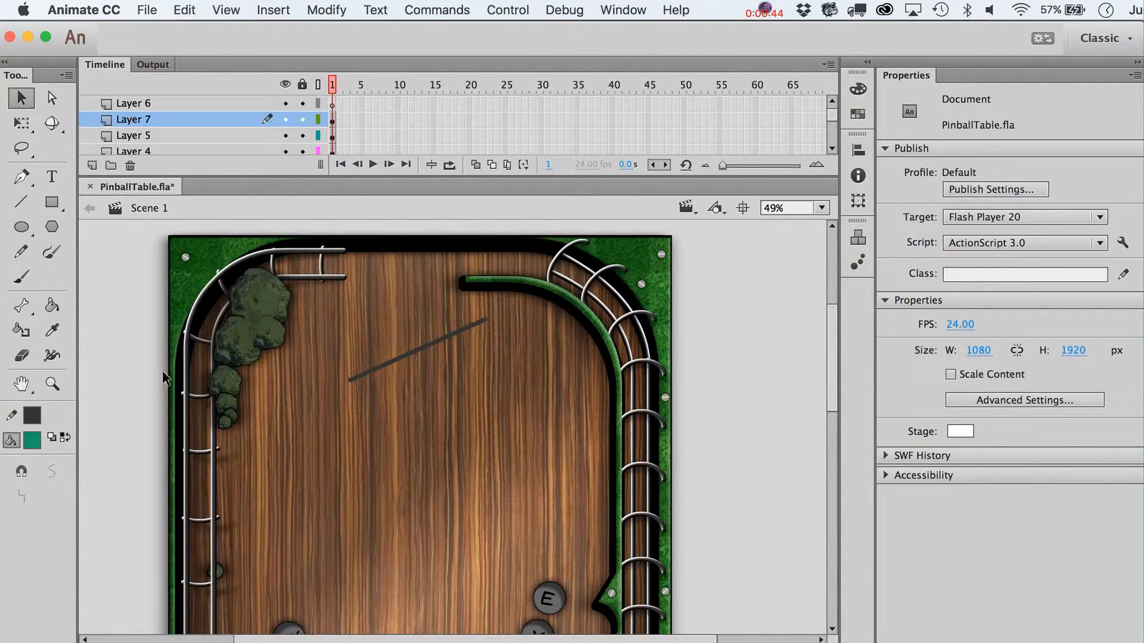
left_click(21, 201)
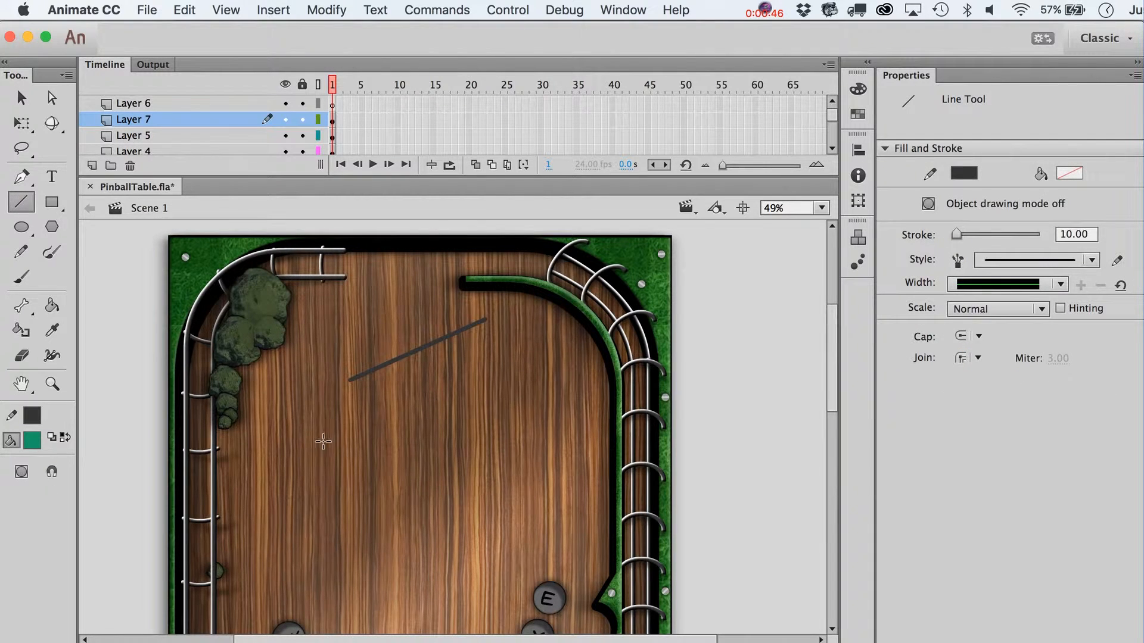
left_click_drag(322, 441, 343, 390)
left_click_drag(501, 318, 600, 466)
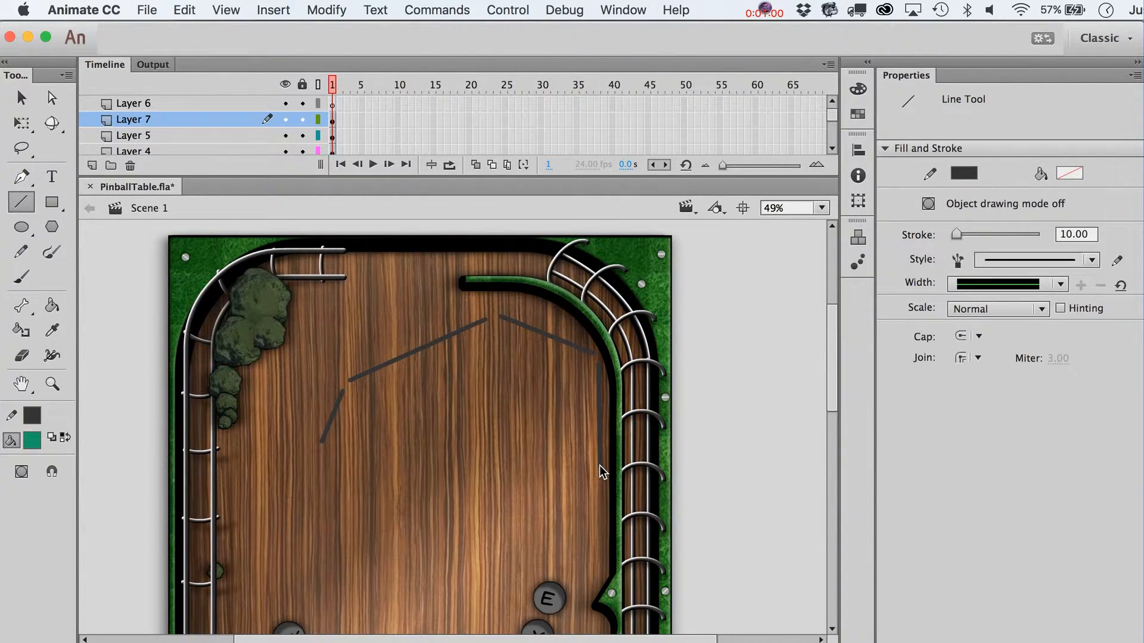
scroll(600, 466, "down", 3)
mouse_move(596, 357)
left_mouse_down()
mouse_move(477, 472)
mouse_move(468, 507)
mouse_move(462, 489)
mouse_move(378, 608)
mouse_move(443, 533)
mouse_move(433, 510)
left_mouse_up()
scroll(441, 554, "down", 2)
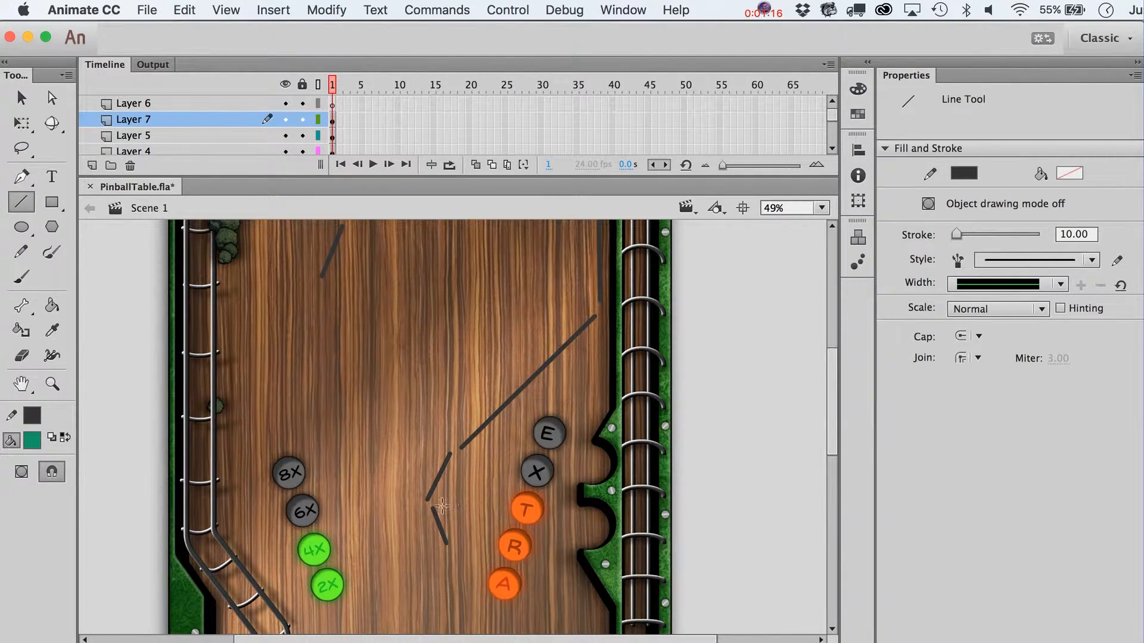
Step: Join the loose segment endpoints so the ramp's outer edge forms one continuous path
key("v")
left_click_drag(435, 506, 426, 500)
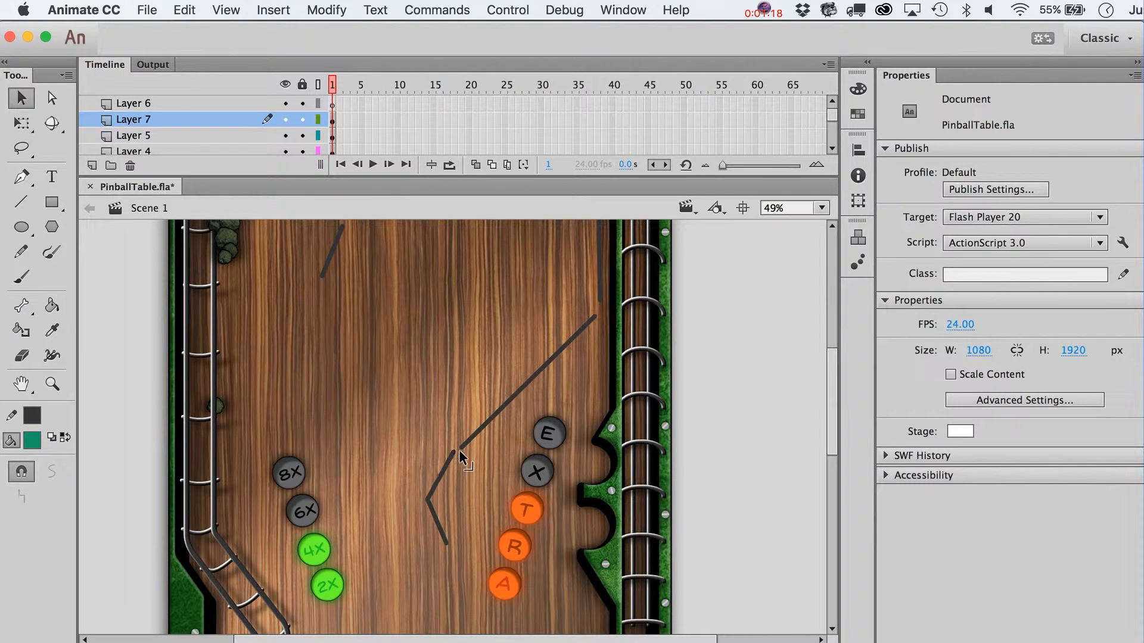
scroll(575, 355, "up", 2)
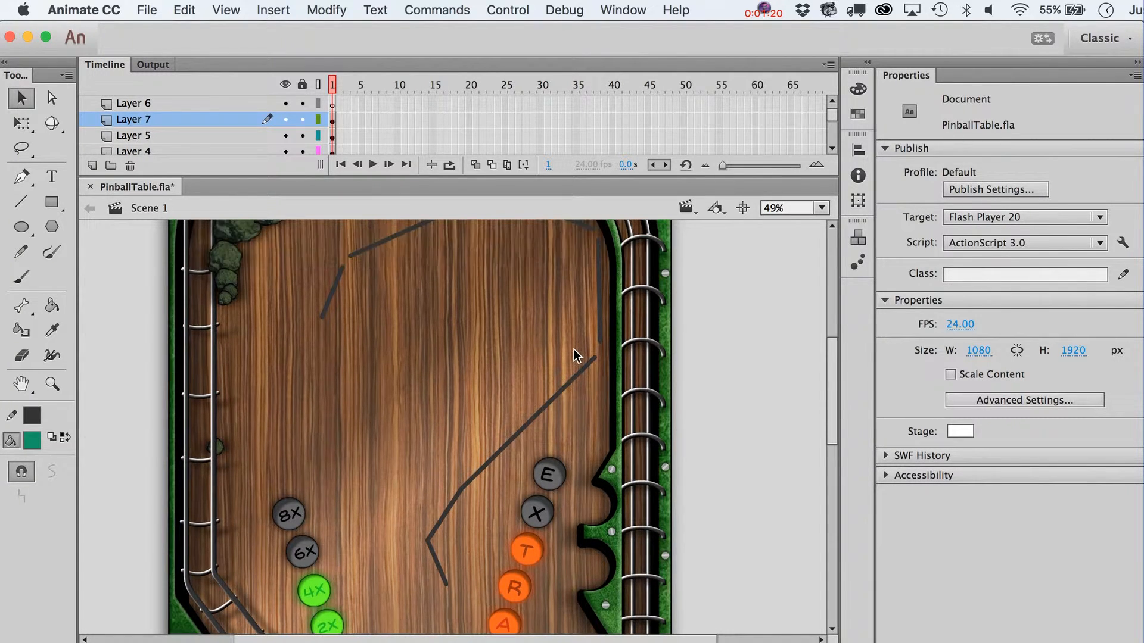
left_click_drag(601, 351, 599, 322)
scroll(599, 341, "up", 4)
left_click_drag(500, 272, 484, 273)
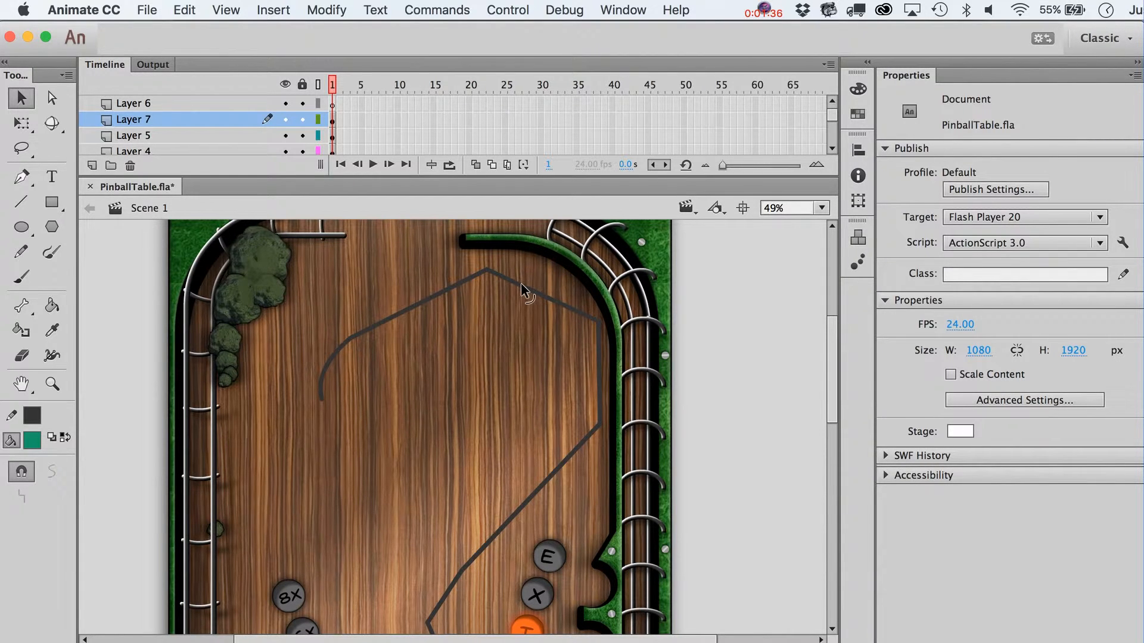
Step: Bend the outer edge's upper right segments into curves that follow the inner wall
left_click_drag(521, 284, 532, 254)
mouse_move(600, 340)
left_mouse_down()
mouse_move(615, 367)
mouse_move(611, 344)
left_mouse_up()
double_click(615, 357)
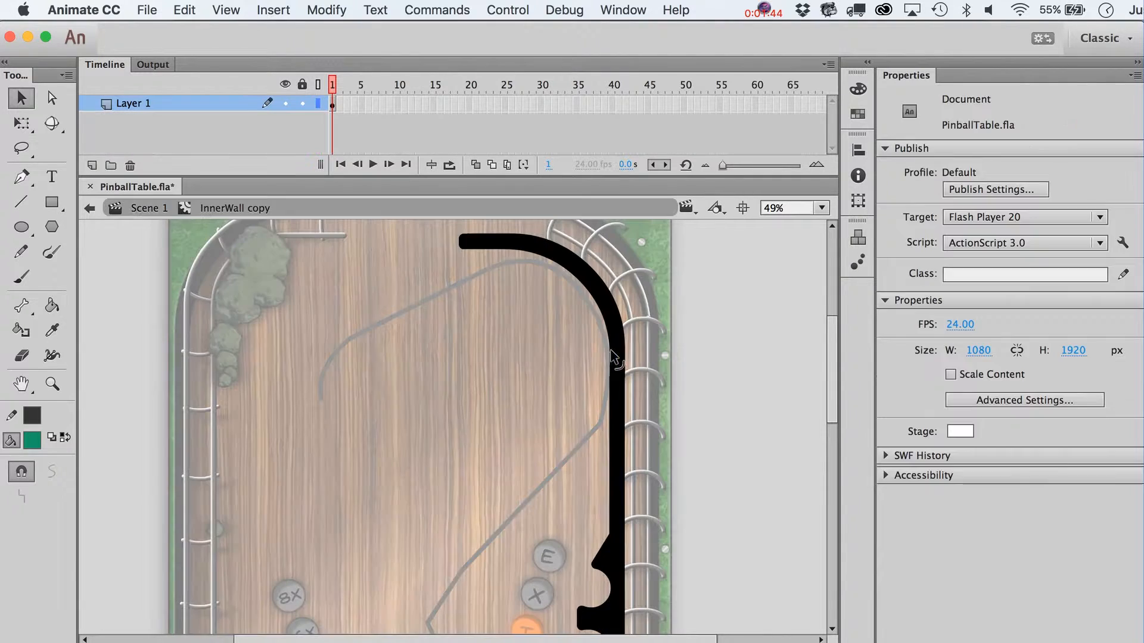
left_click(616, 364)
double_click(605, 355)
Step: Select the whole outer ramp path and change its stroke color to white (#FFFFFF)
left_click(604, 345)
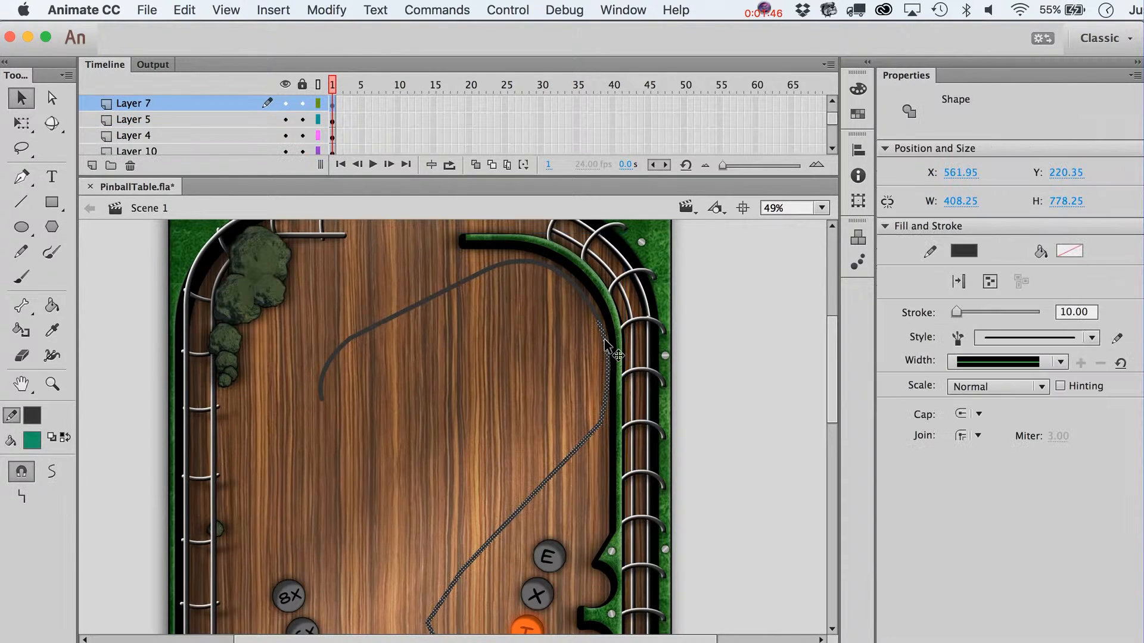
double_click(598, 322, "shift")
left_click(599, 321, "shift")
left_click(516, 261, "shift")
left_click(37, 425)
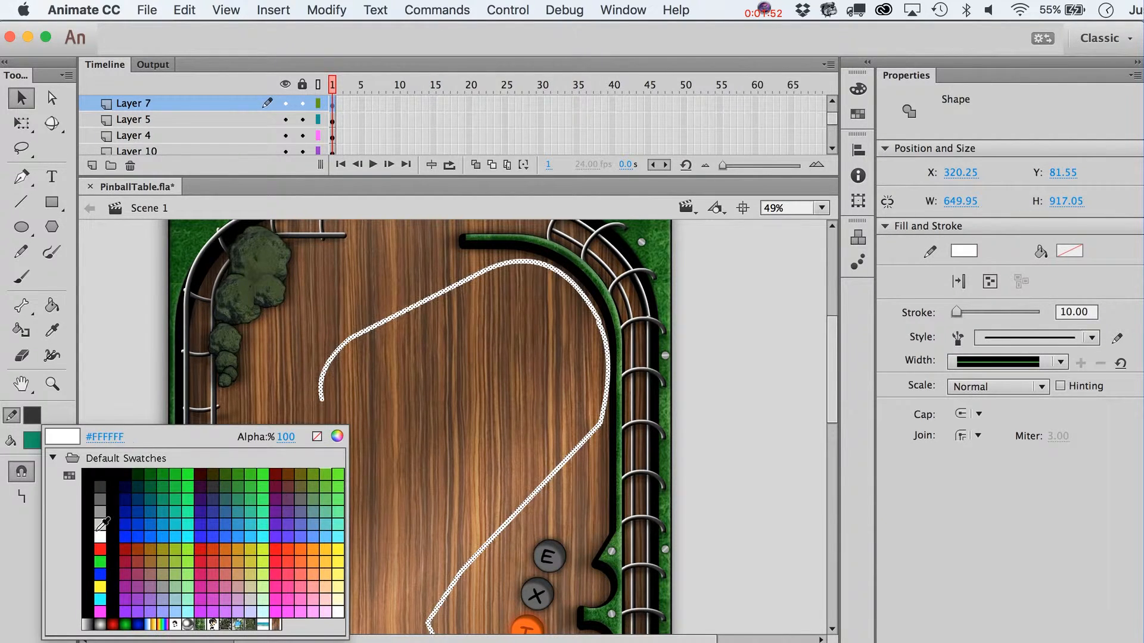
left_click(99, 525)
left_click(768, 400)
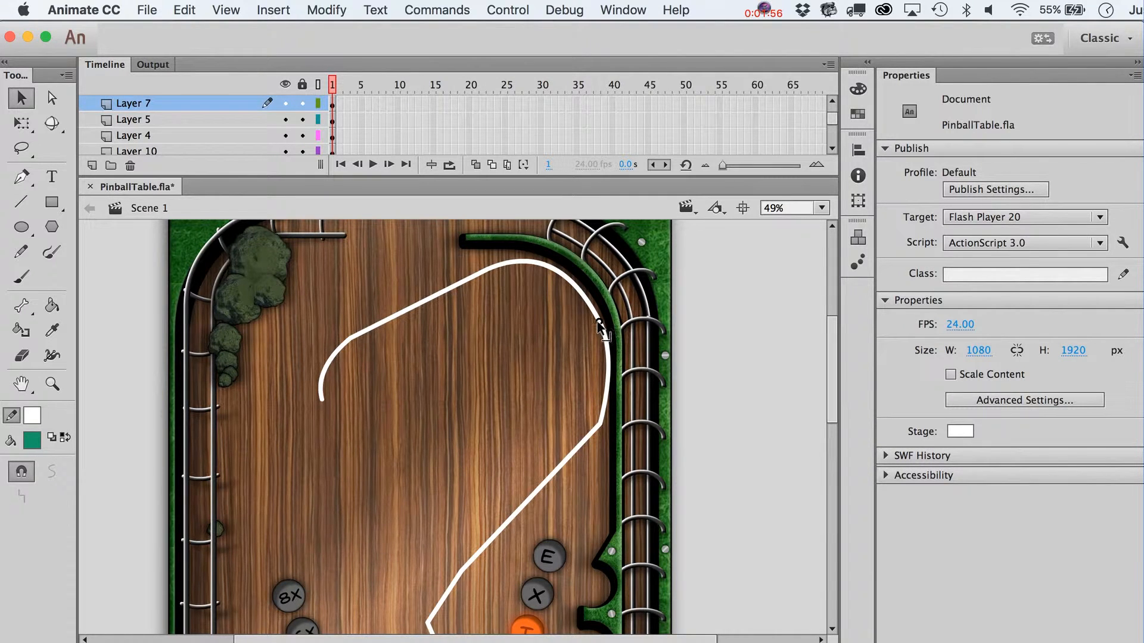
Step: Smooth the outer edge's right-hand corner and its lower bend into flowing curves
scroll(567, 452, "down", 2)
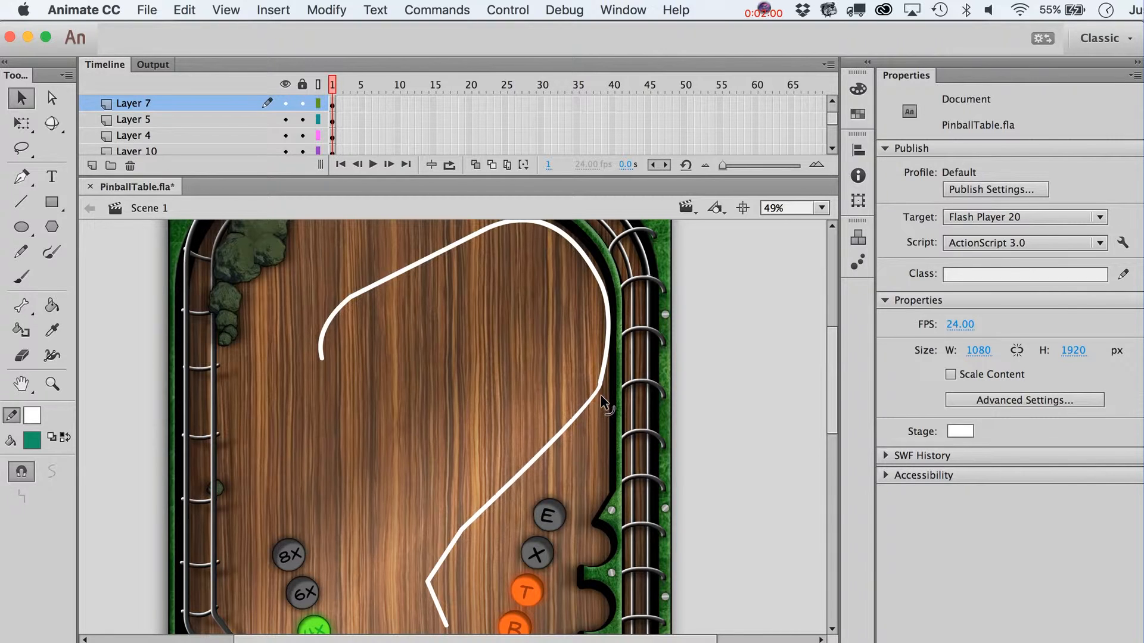
left_click_drag(601, 394, 601, 381)
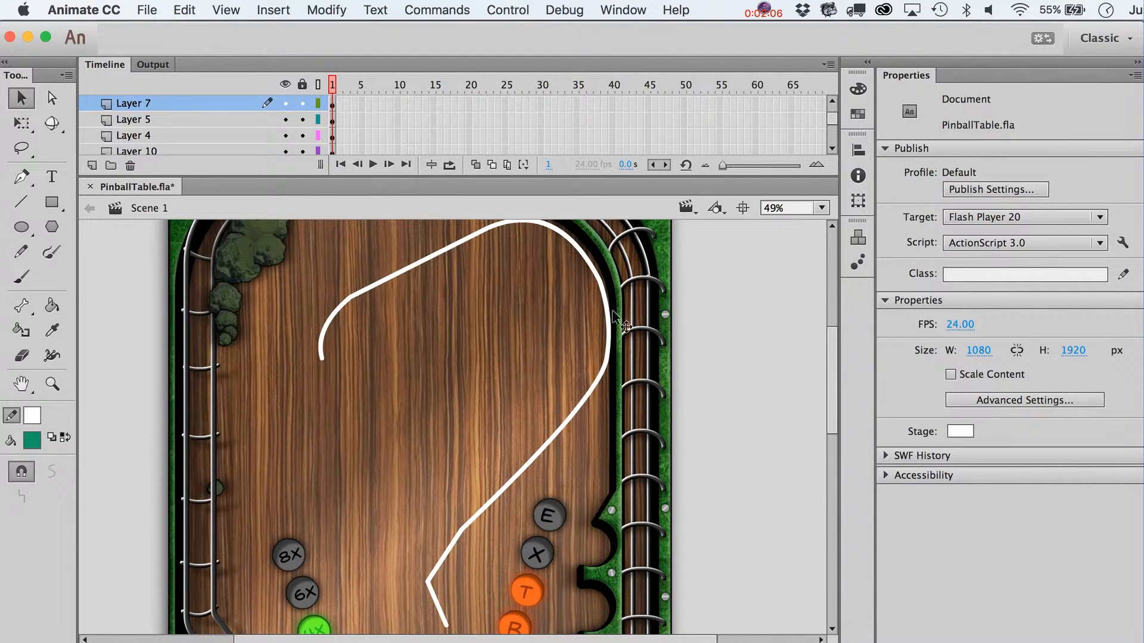
scroll(526, 504, "left", 3)
scroll(527, 503, "down", 2)
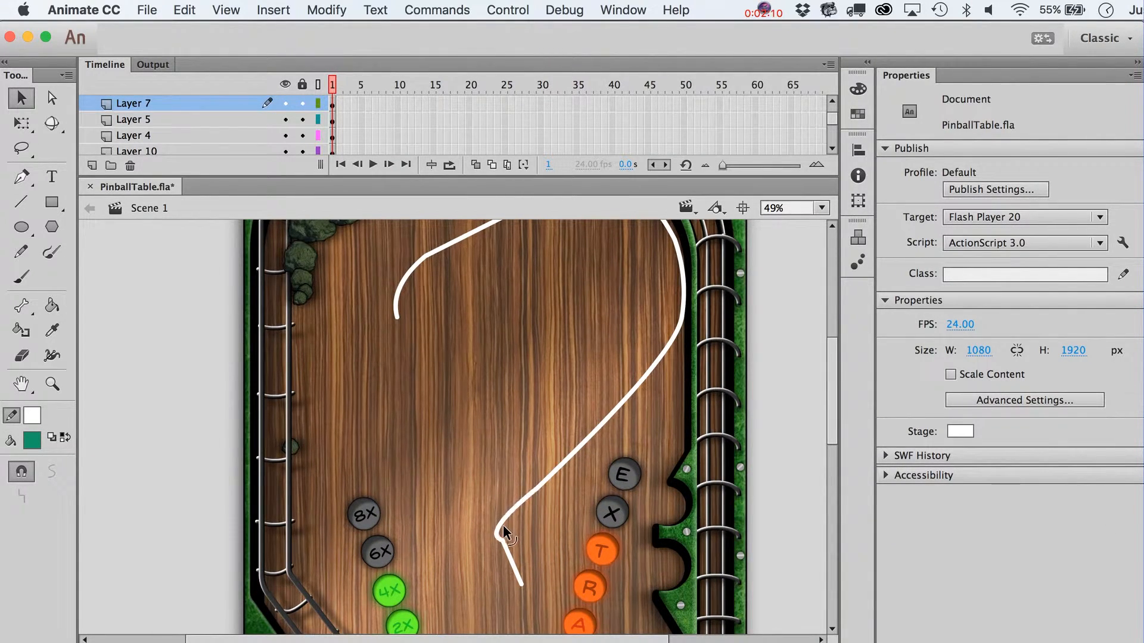
left_click_drag(504, 540, 508, 559)
scroll(521, 581, "up", 3)
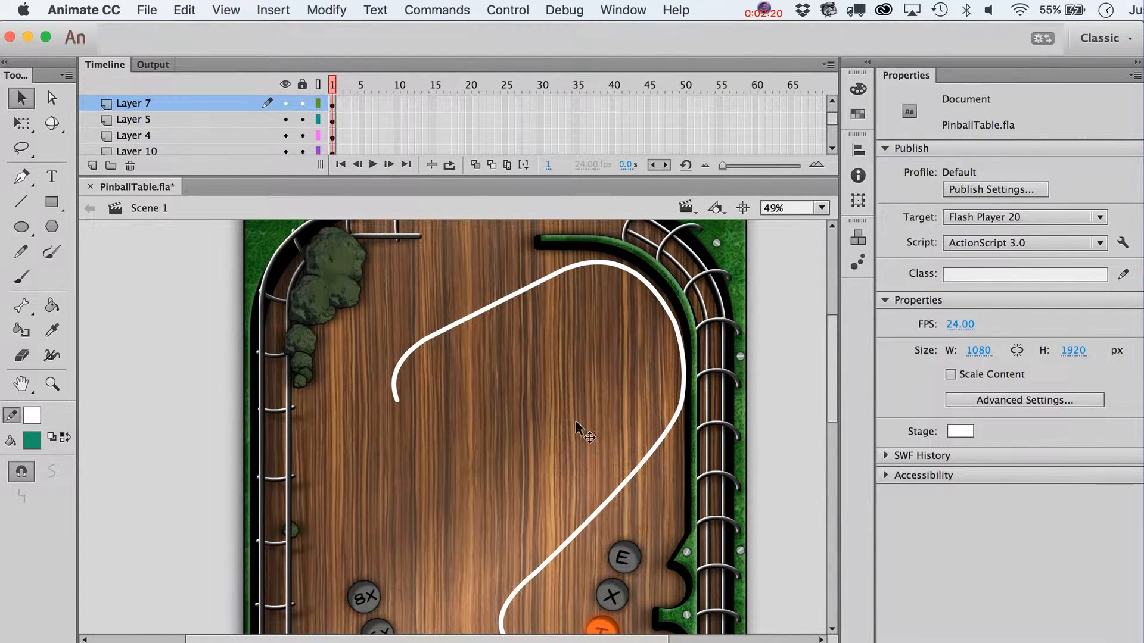
Step: Extend the upper left end of the outer edge slightly downward
scroll(575, 420, "down", 3)
left_click(22, 204)
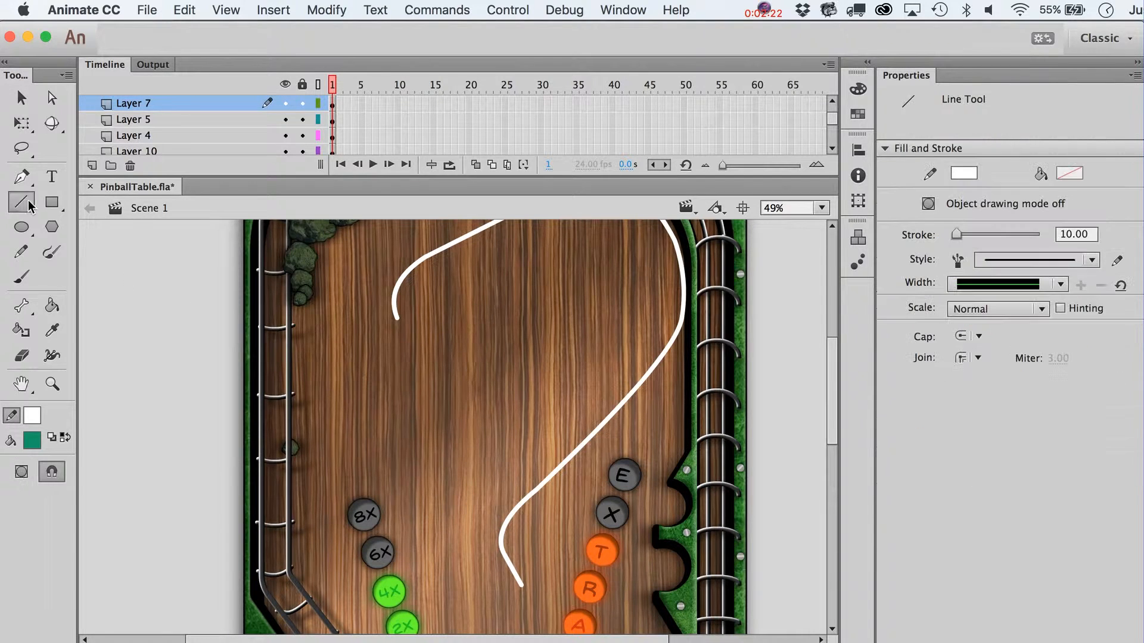
scroll(495, 375, "up", 3)
key("v")
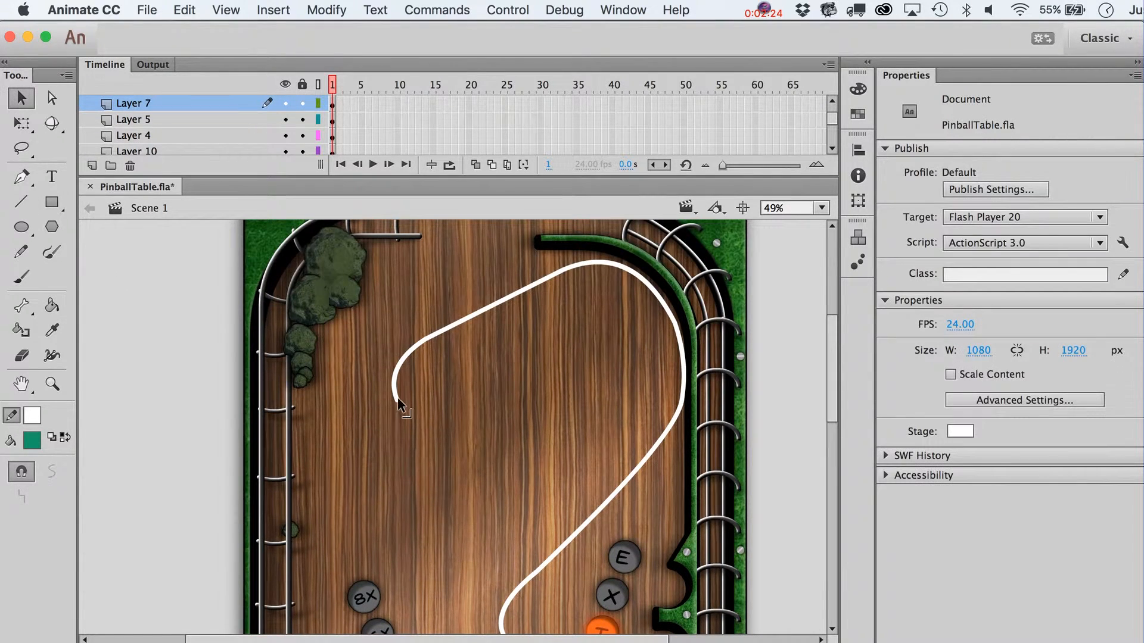
left_click_drag(398, 412, 393, 418)
Step: Draw a straight diagonal line inside the ramp's outer edge, alongside its upper diagonal section
left_click(51, 253)
key("n")
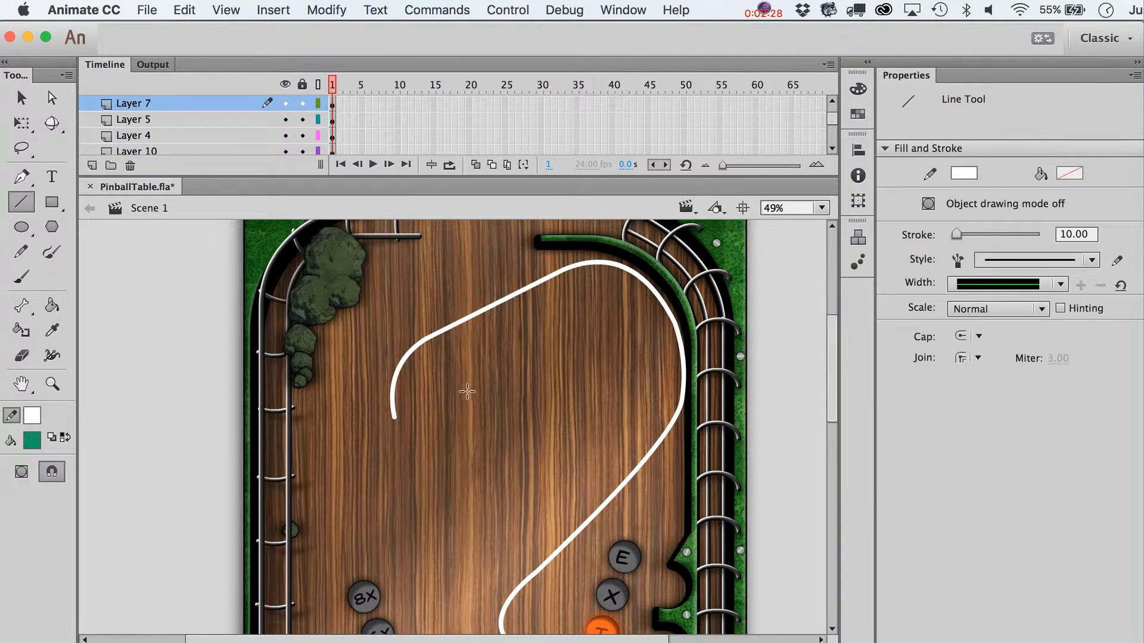
left_click_drag(466, 388, 572, 324)
key("v")
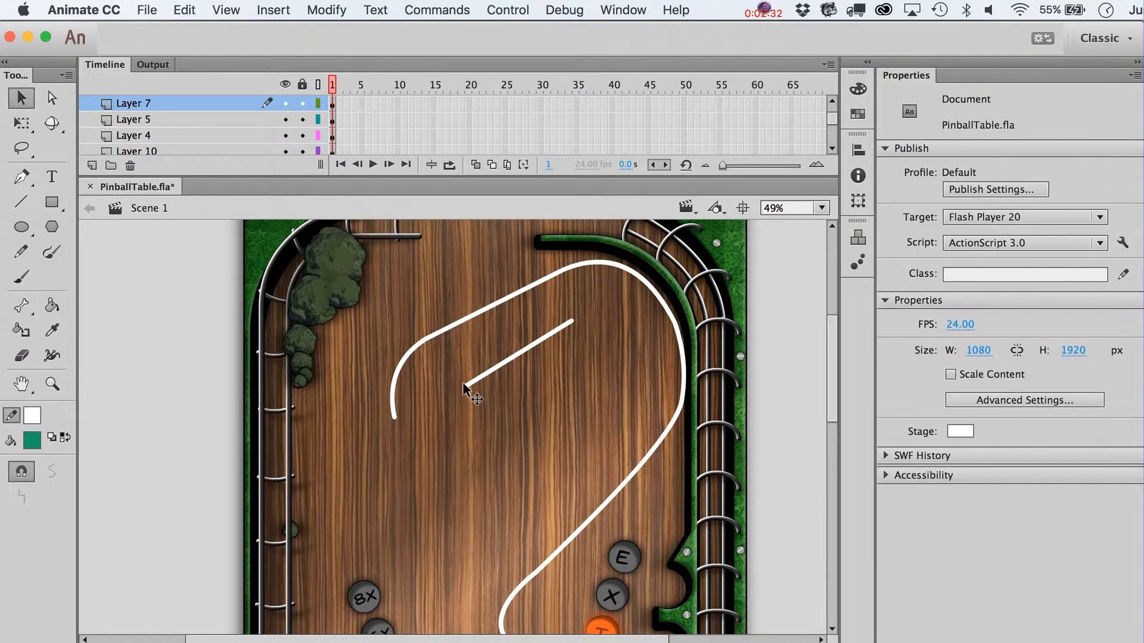
Step: Lock the Completed layer and adjust both ends of the inner line to run parallel to the outer edge
left_click(446, 381)
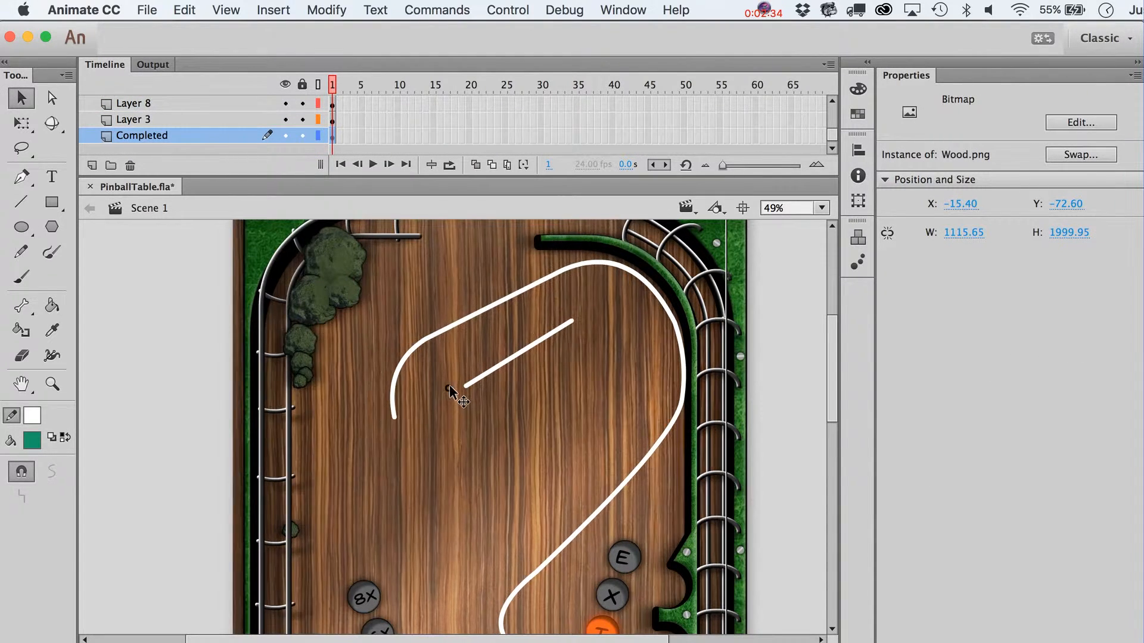
left_click(302, 135)
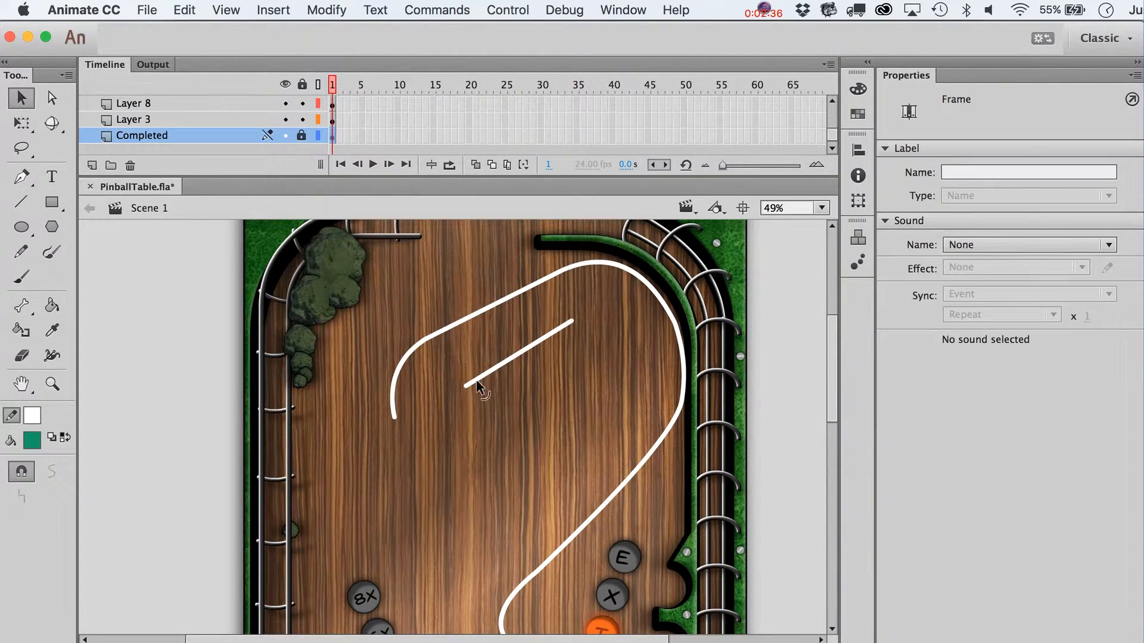
left_click_drag(466, 386, 455, 381)
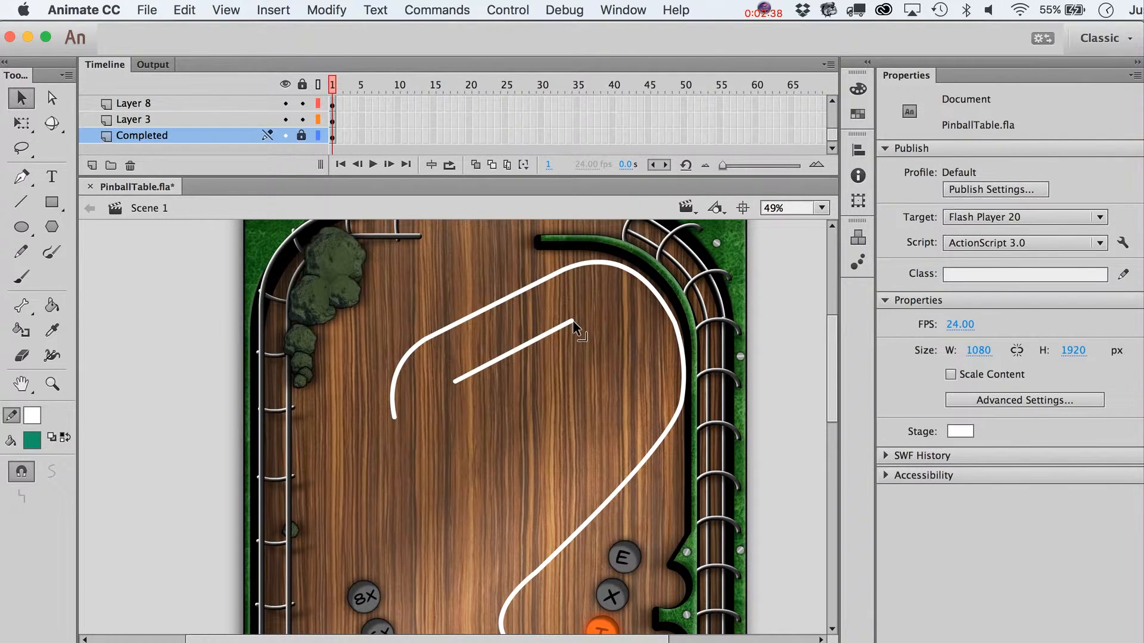
left_click_drag(573, 322, 569, 316)
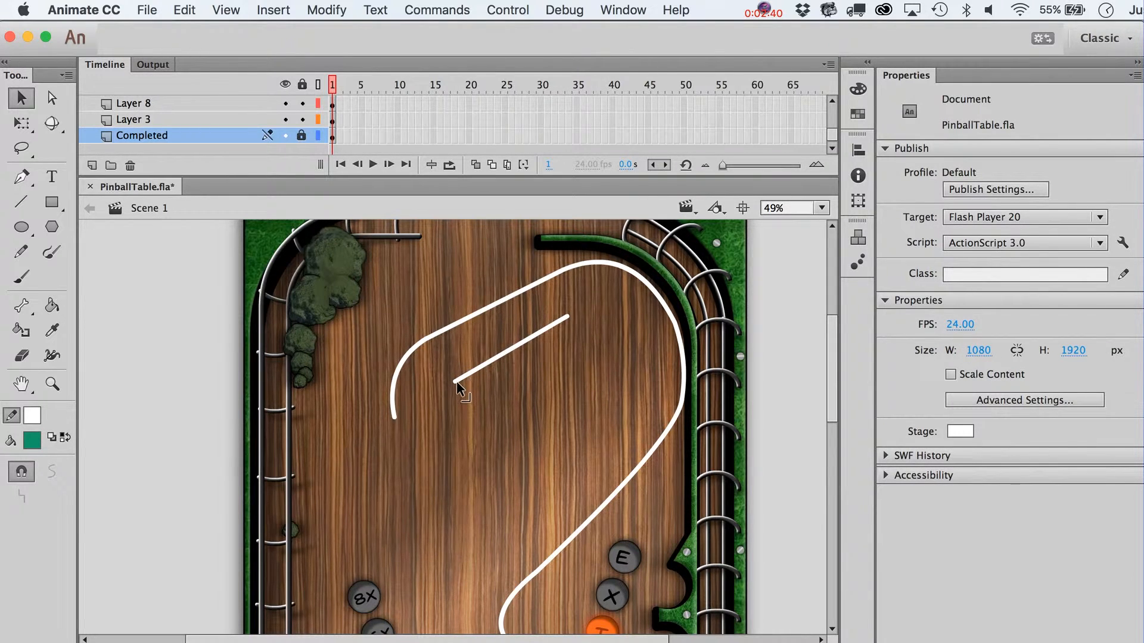
left_click_drag(456, 381, 456, 378)
Step: Draw the rest of the ramp's inner edge on Layer 7 as connected straight segments following the outer edge
left_click(21, 202)
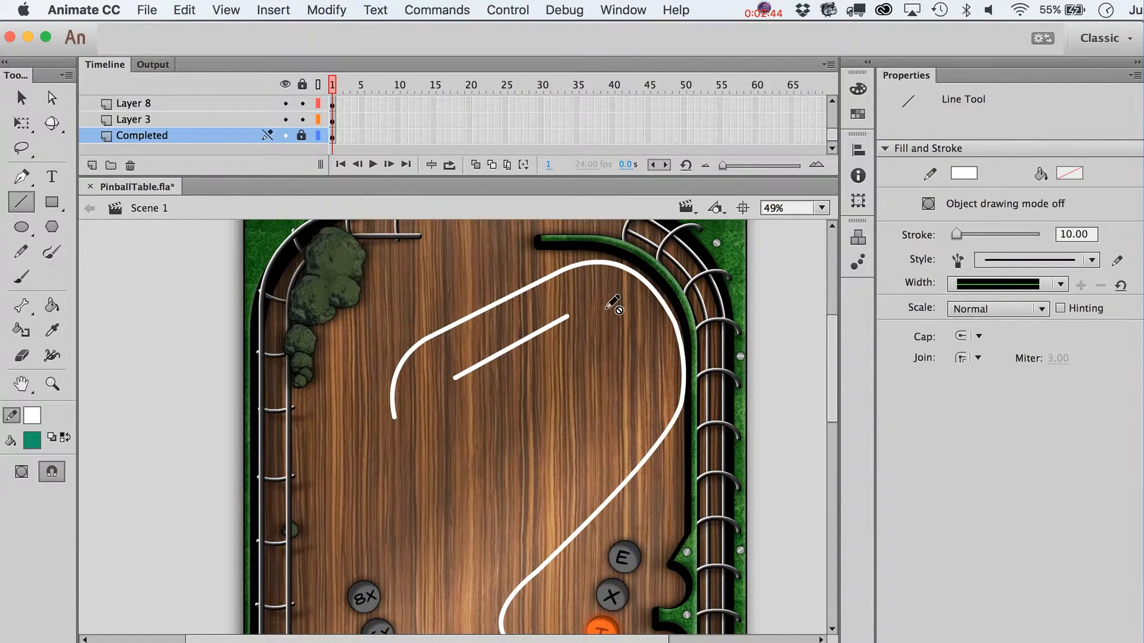
key("v")
left_click(498, 355)
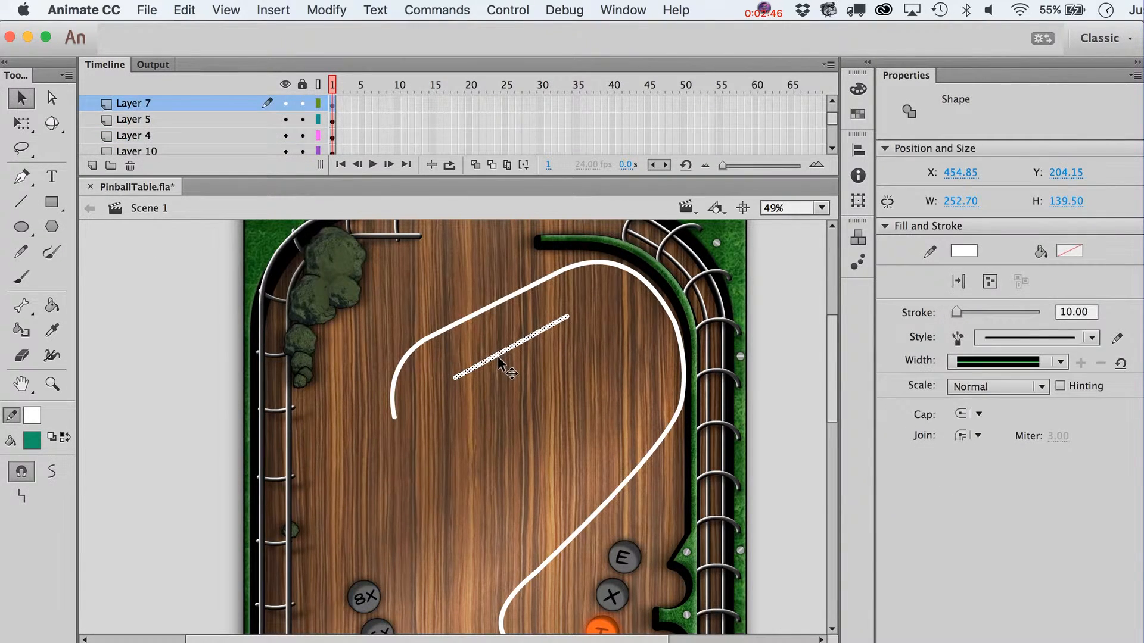
left_click(22, 207)
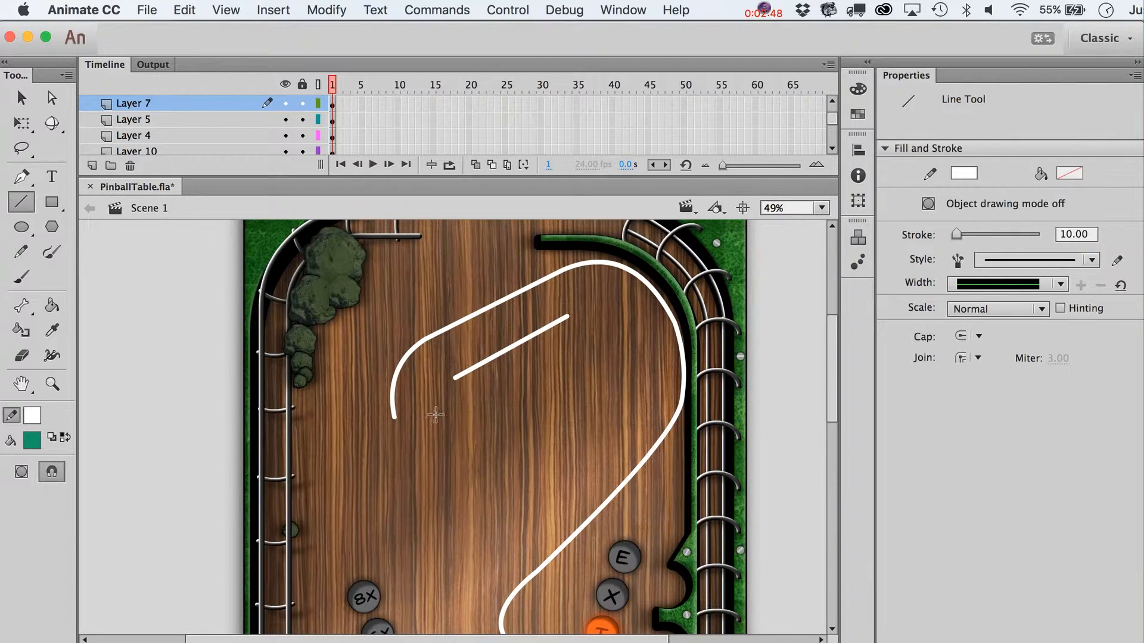
left_click_drag(439, 412, 454, 377)
mouse_move(568, 318)
left_mouse_down()
mouse_move(623, 320)
mouse_move(614, 316)
mouse_move(639, 369)
mouse_move(613, 414)
mouse_move(636, 396)
left_mouse_up()
left_click_drag(636, 396, 498, 536)
scroll(499, 536, "down", 5)
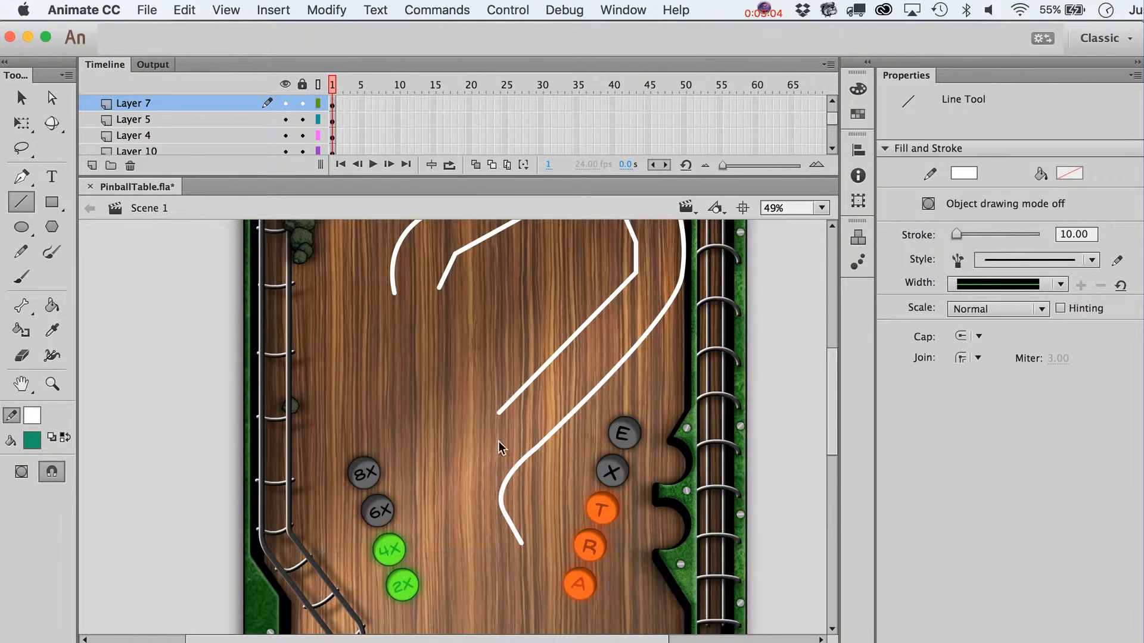
mouse_move(497, 411)
left_mouse_down()
mouse_move(454, 484)
mouse_move(493, 558)
mouse_move(479, 562)
left_mouse_up()
Step: Bend the inner edge's straight segments around the ramp's upper turn into a smooth curve parallel to the outer edge
key("v")
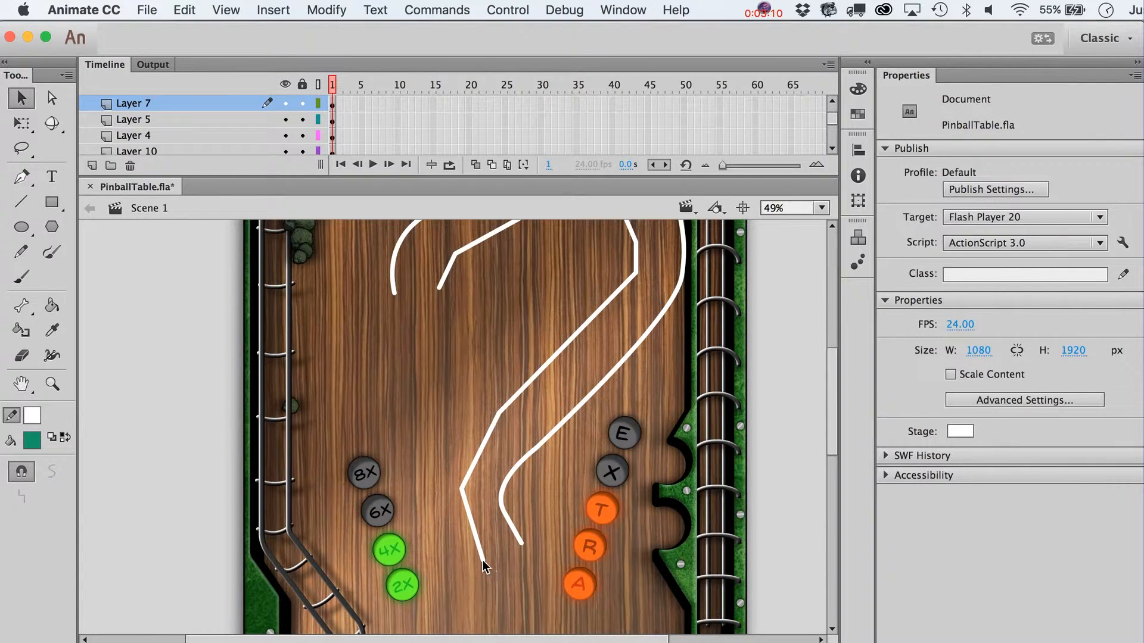
scroll(482, 560, "up", 5)
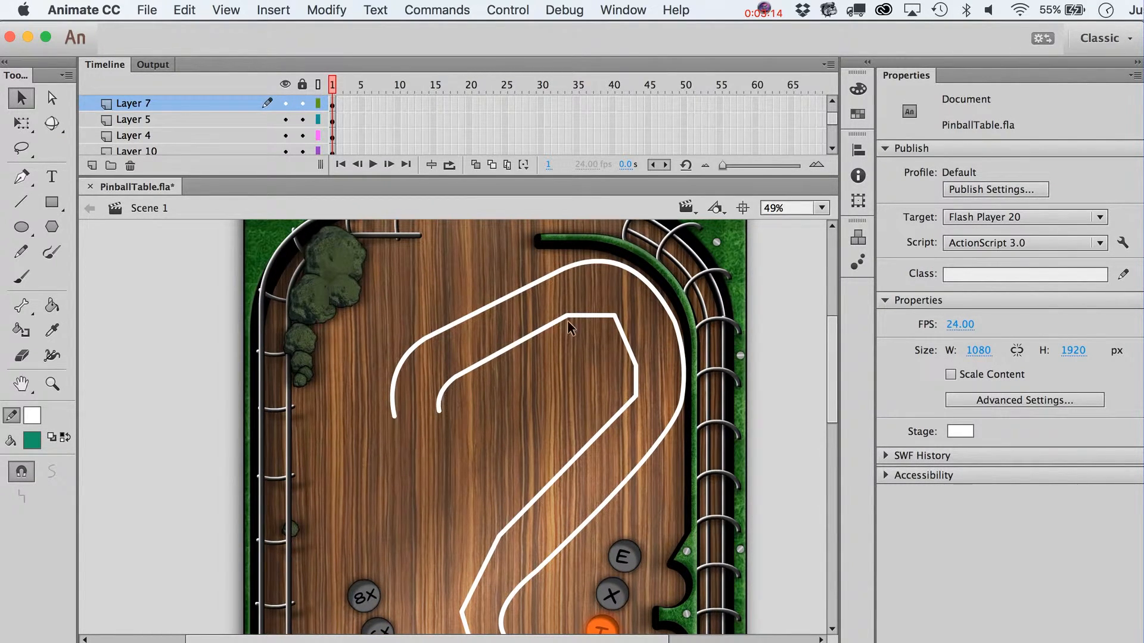
left_click_drag(586, 311, 586, 306)
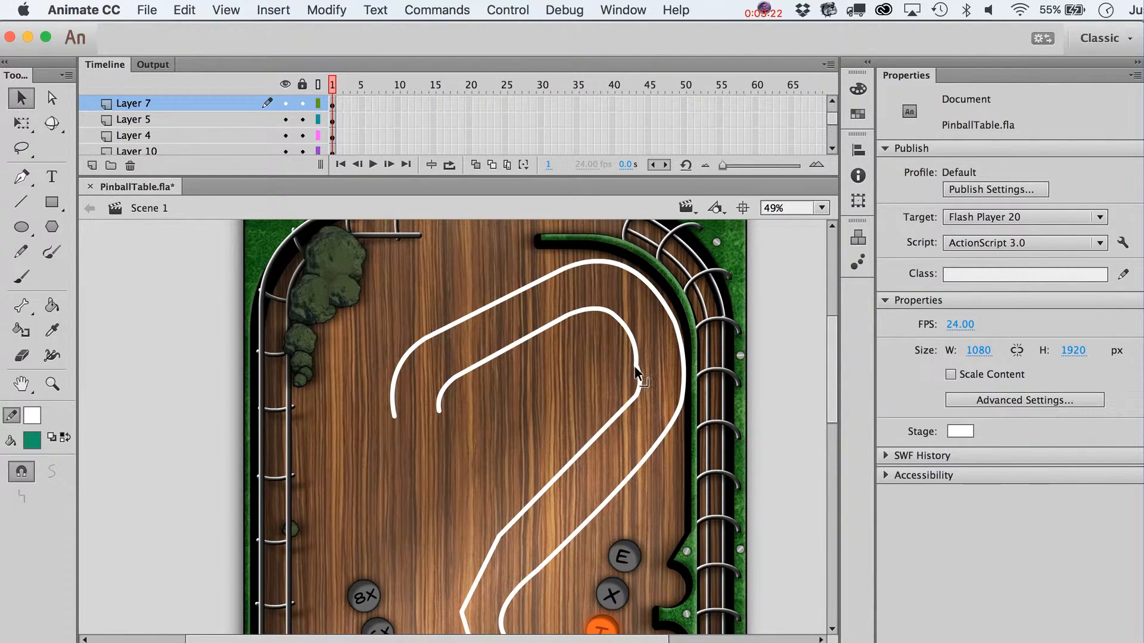
left_click_drag(635, 378, 626, 415)
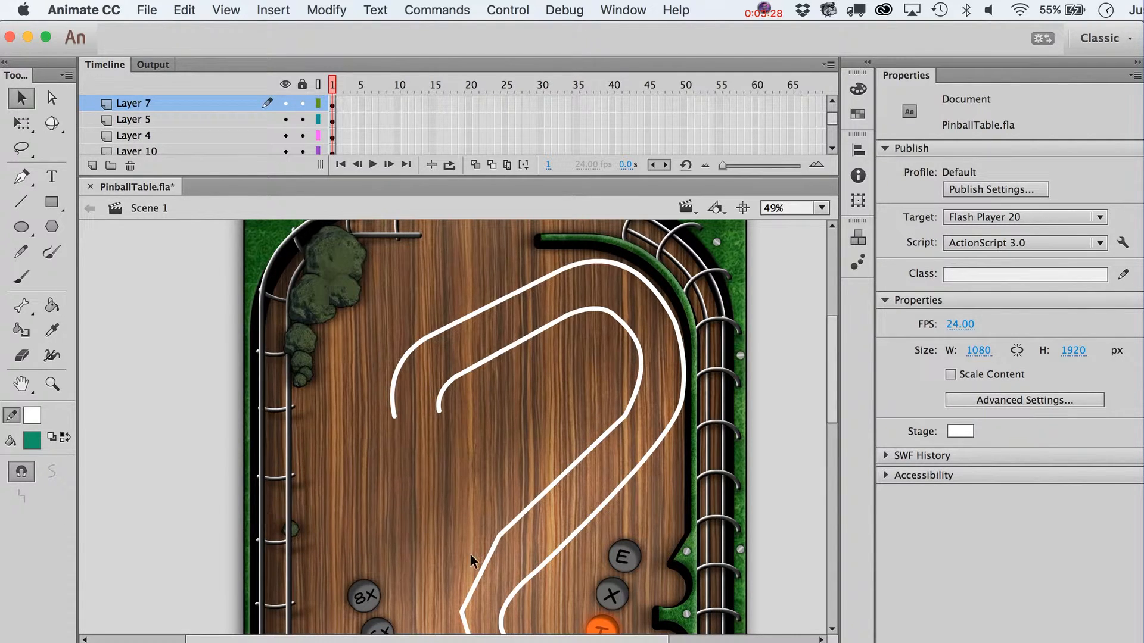
Step: Bend the inner edge's two lowest segments into a smooth curve around the ramp's lower bend
scroll(470, 560, "down", 3)
scroll(480, 580, "down", 4)
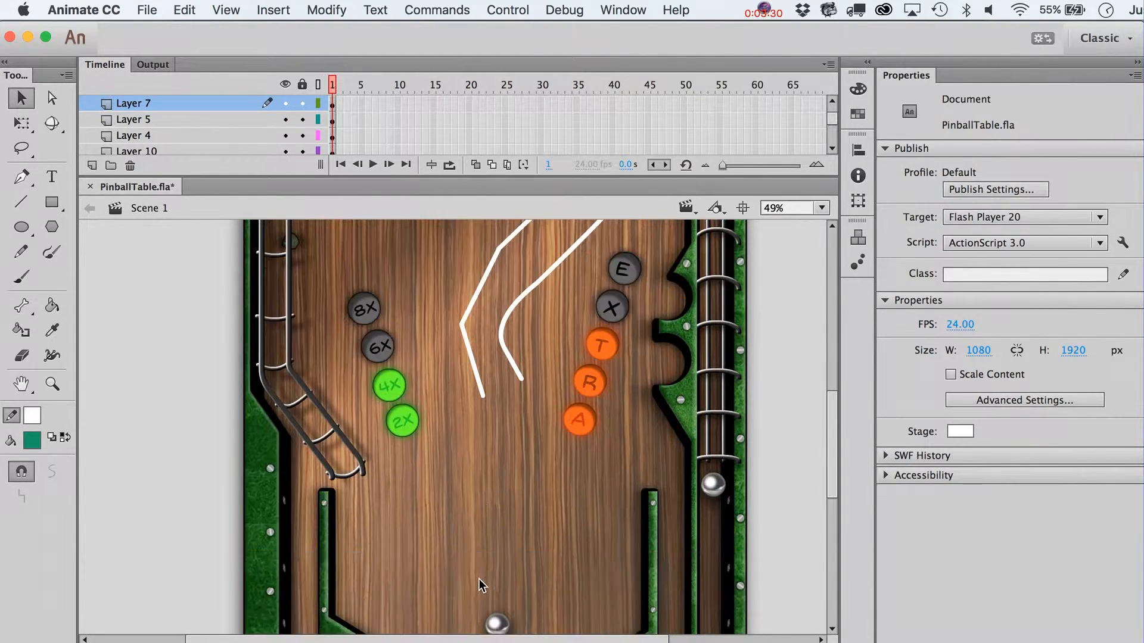
scroll(707, 443, "up", 5)
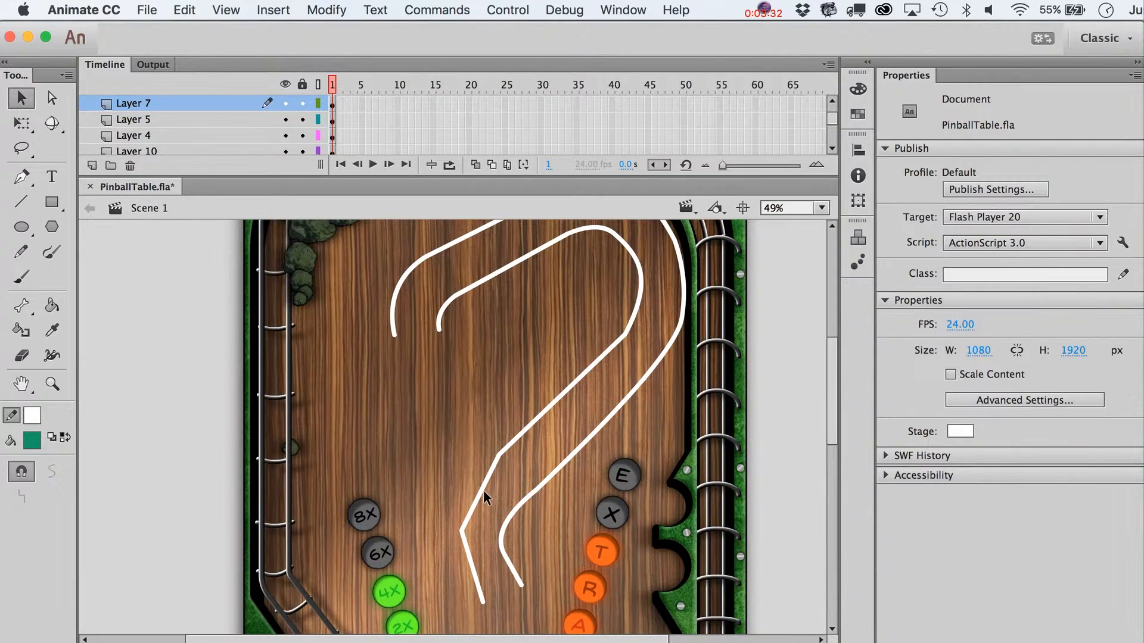
left_click(477, 498)
left_click(485, 493)
left_click_drag(463, 529, 452, 546)
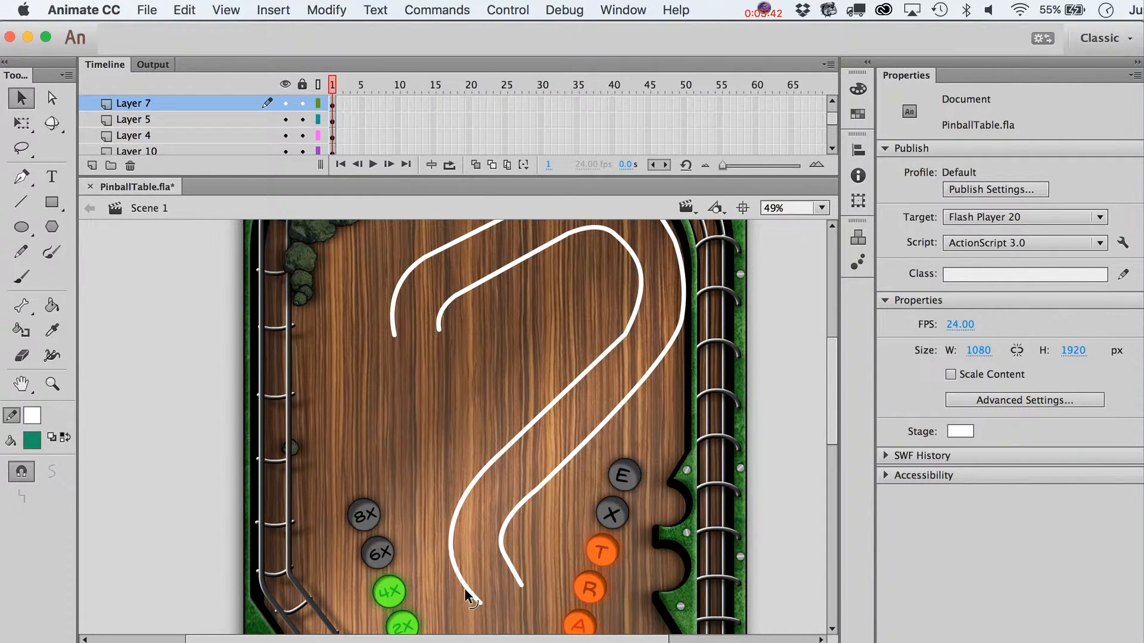
Step: Adjust the joint below the inner edge's upper turn and bend its long diagonal slightly so they flow together
scroll(467, 588, "up", 2)
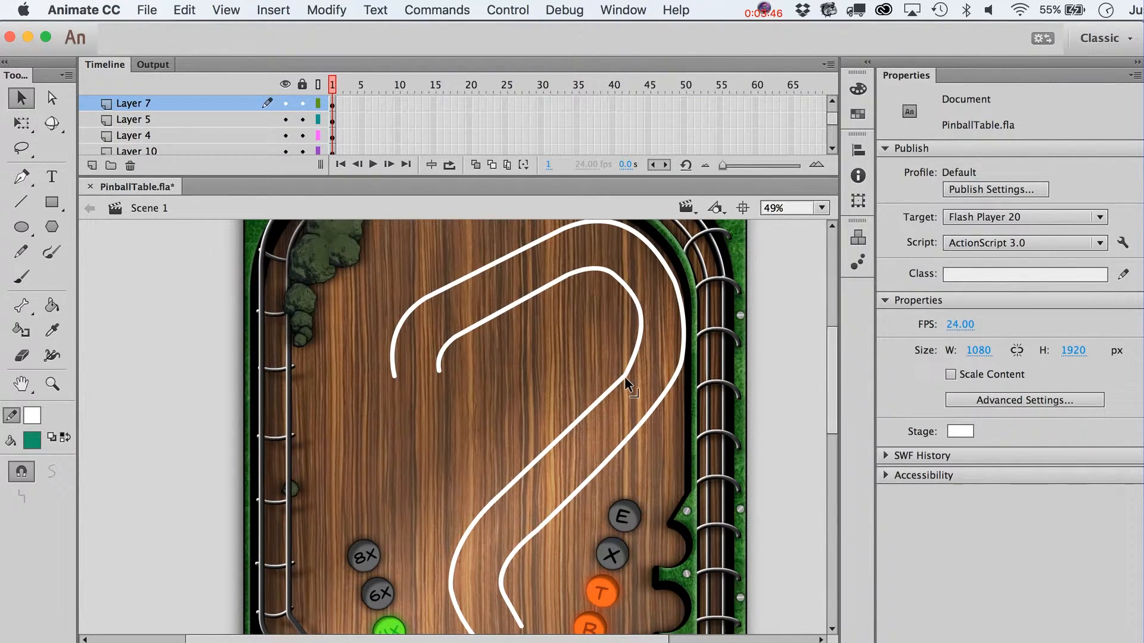
left_click_drag(625, 377, 627, 376)
left_click_drag(537, 458, 555, 453)
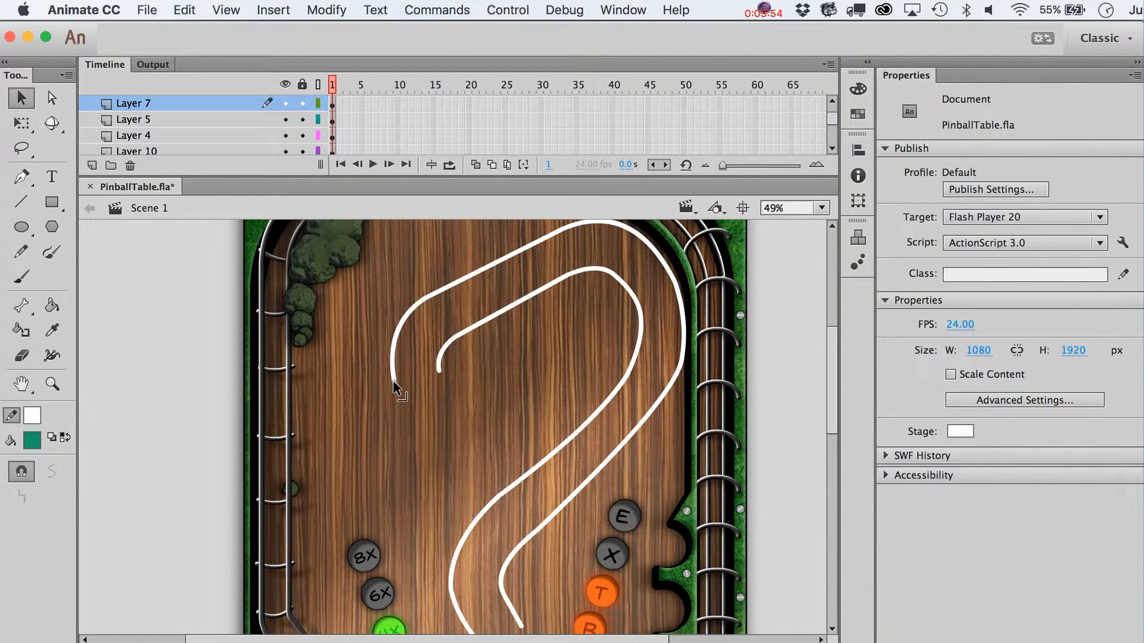
Step: Refine the joints and curves of both edges around the lower bend to even out the gap between them
scroll(393, 384, "down", 3)
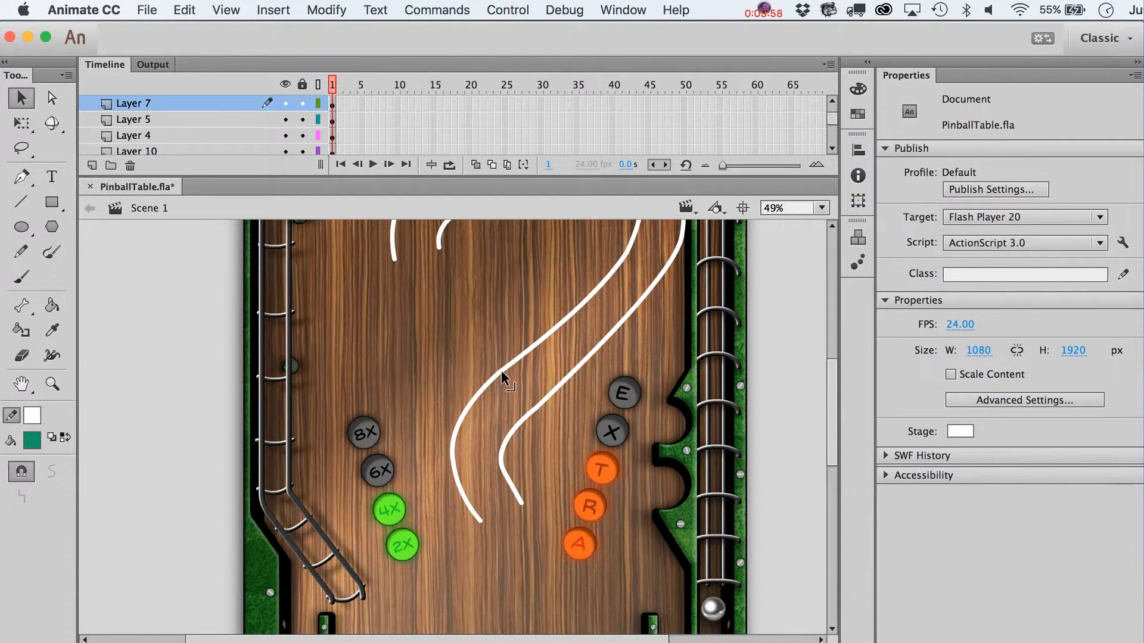
left_click_drag(502, 371, 504, 372)
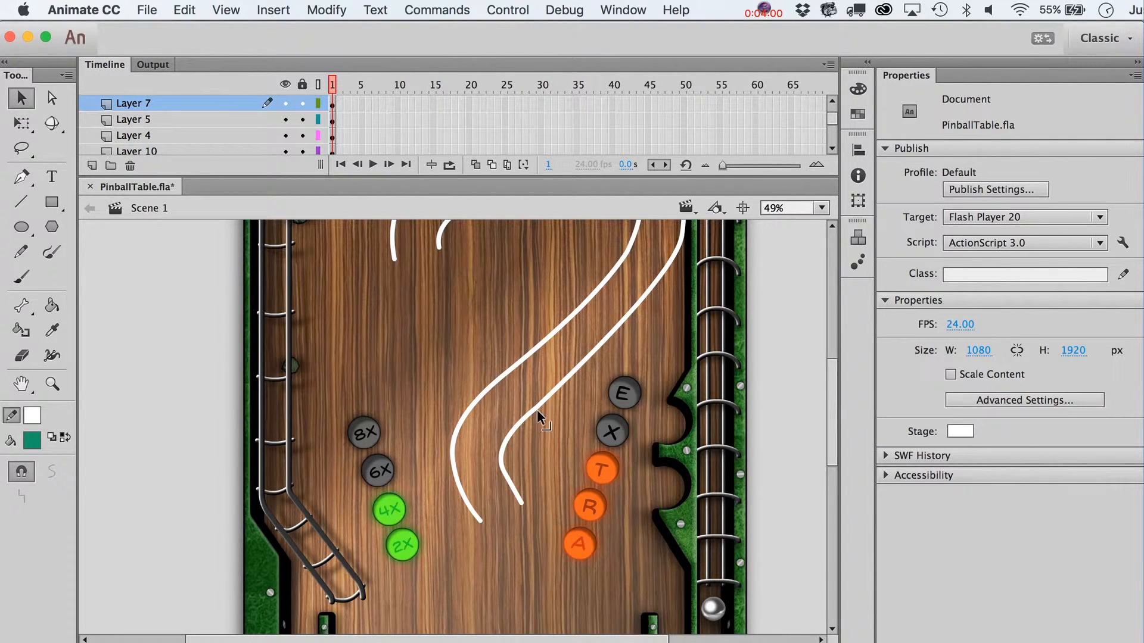
left_click_drag(537, 409, 541, 405)
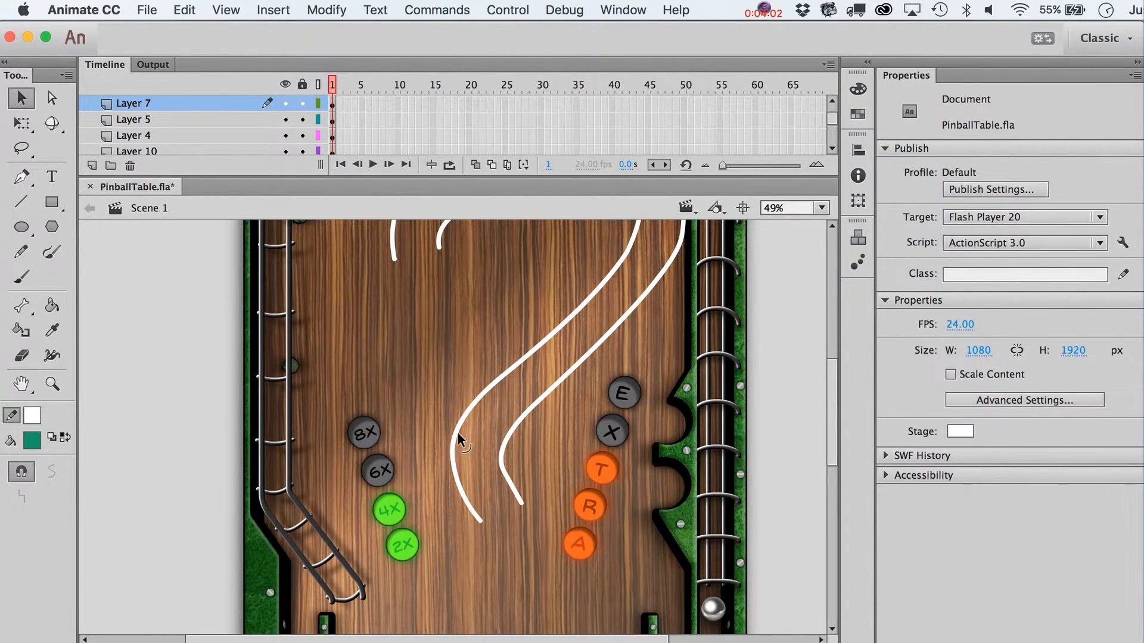
left_click_drag(456, 431, 460, 434)
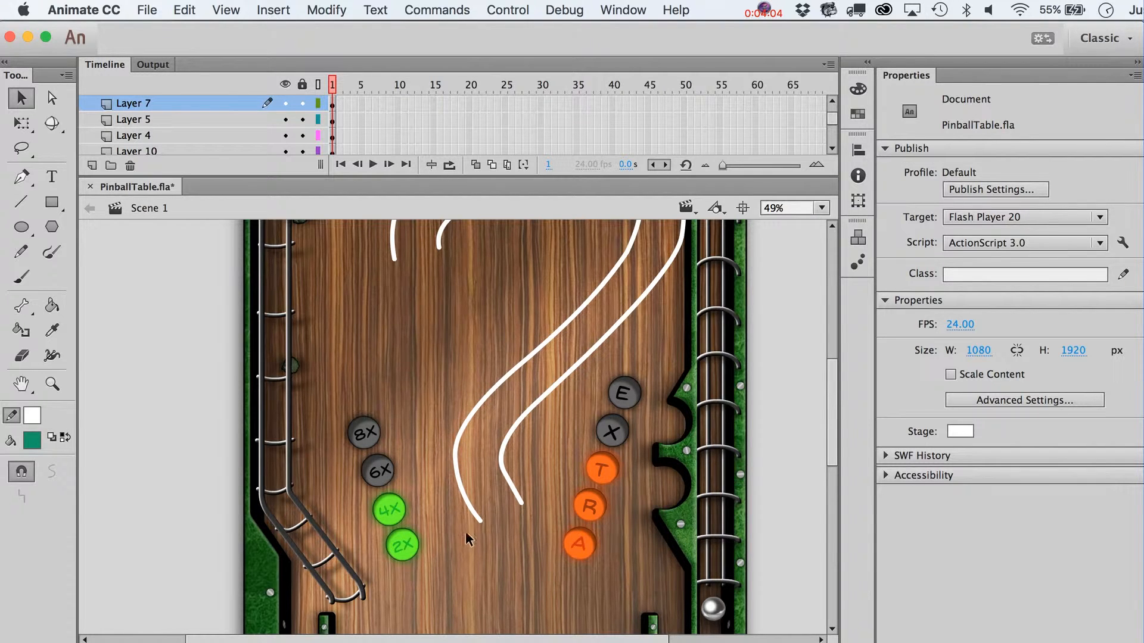
left_click_drag(469, 506, 481, 520)
Step: Turn off object snapping and nudge the outer edge's lower and right joints and the inner edge's upper left joint
mouse_move(506, 474)
left_mouse_down()
mouse_move(494, 468)
mouse_move(510, 474)
left_mouse_up()
left_click(21, 471)
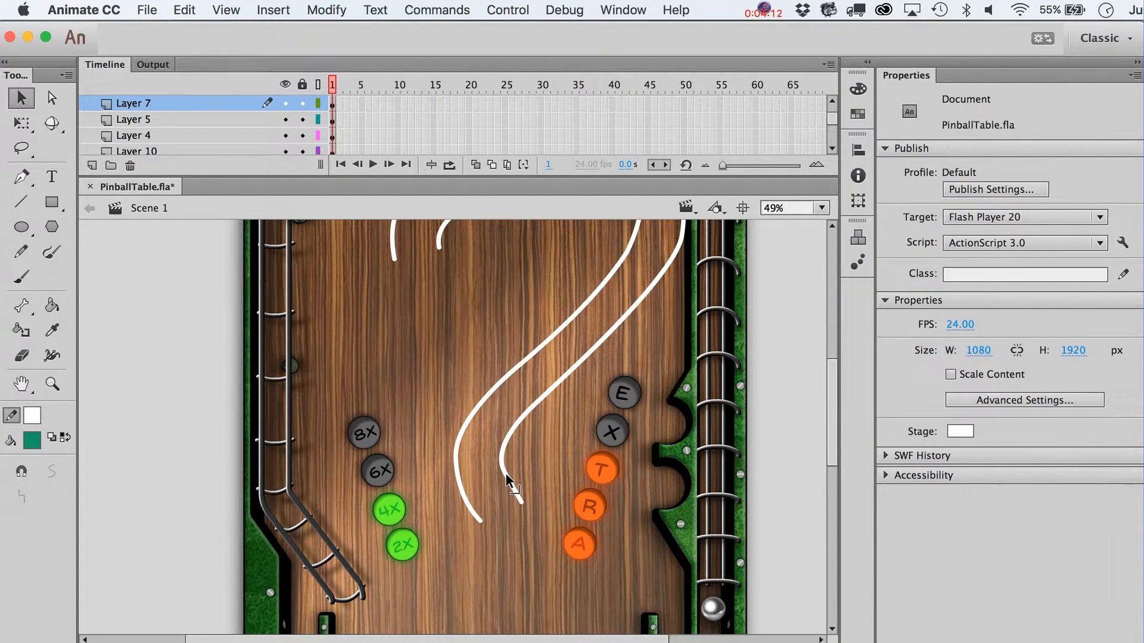
left_click_drag(506, 474, 504, 474)
scroll(521, 498, "up", 5)
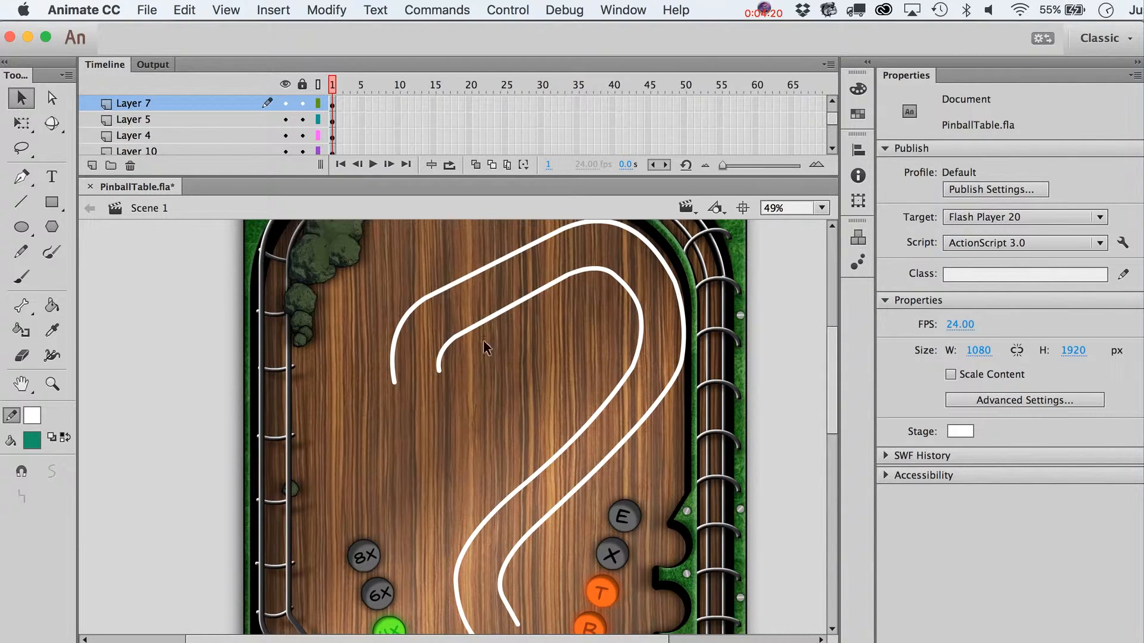
left_click_drag(458, 339, 460, 329)
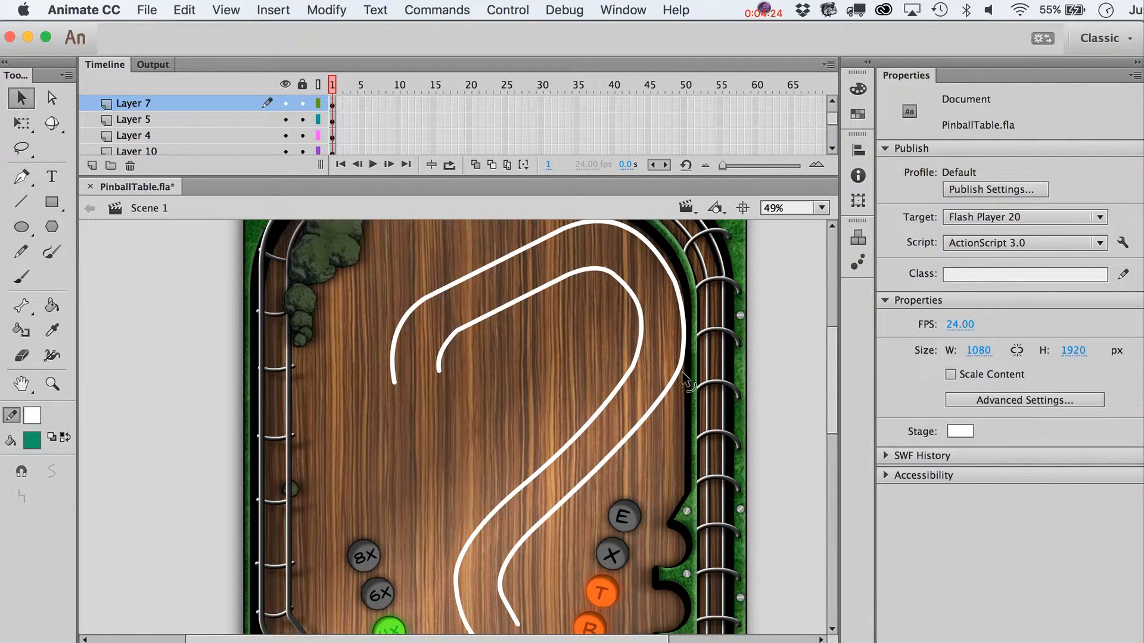
left_click_drag(681, 366, 682, 365)
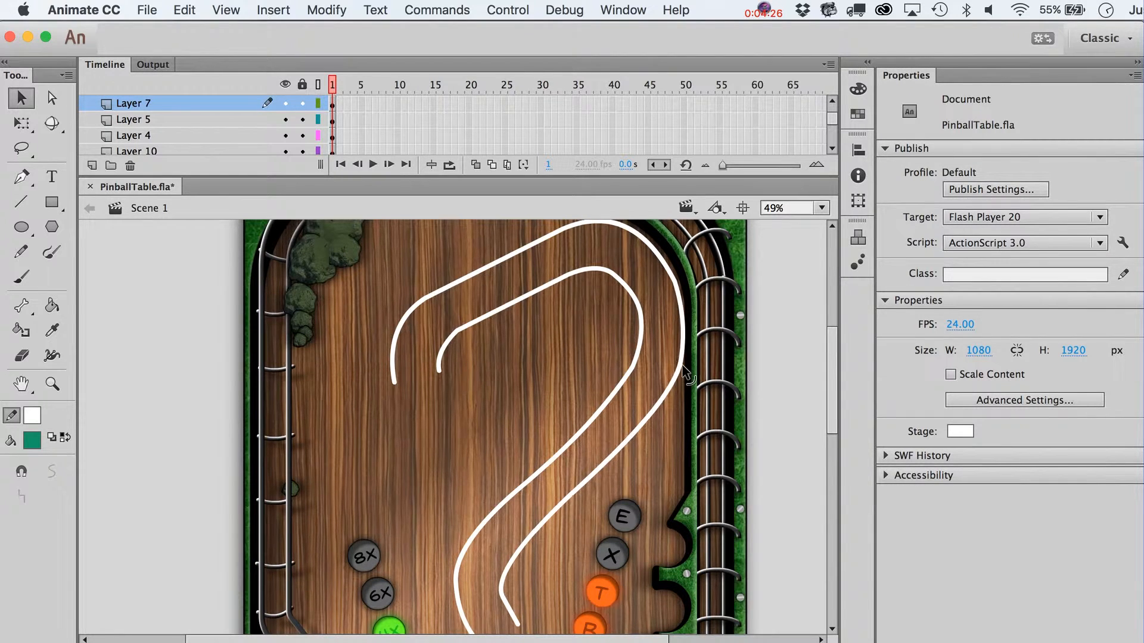
scroll(627, 527, "down", 3)
scroll(626, 526, "left", 3)
scroll(627, 527, "right", 3)
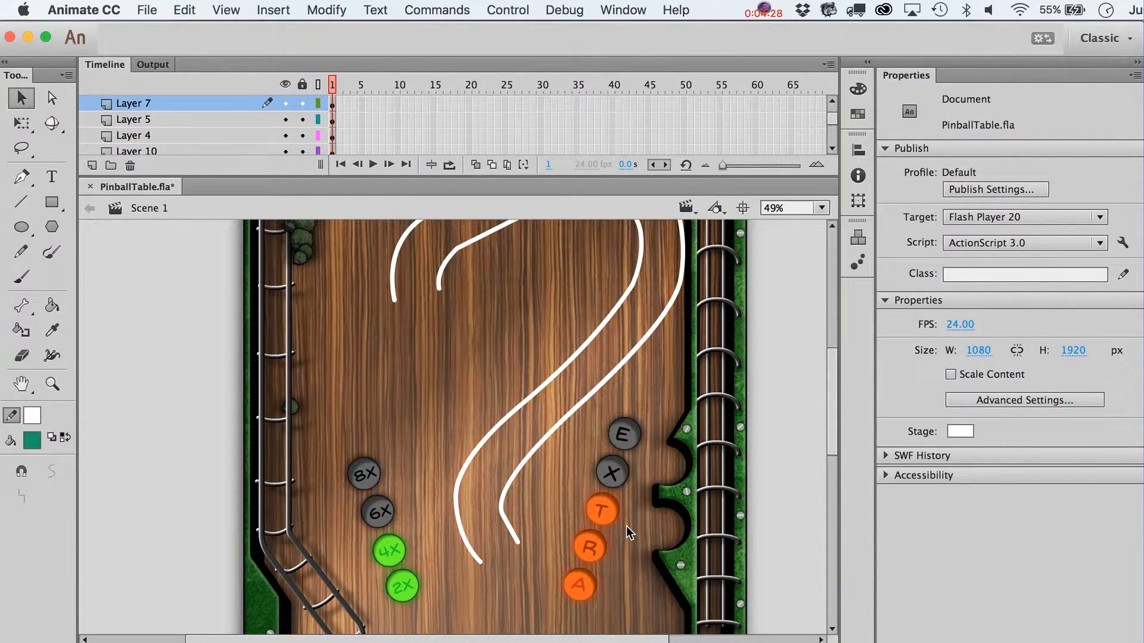
scroll(626, 527, "up", 4)
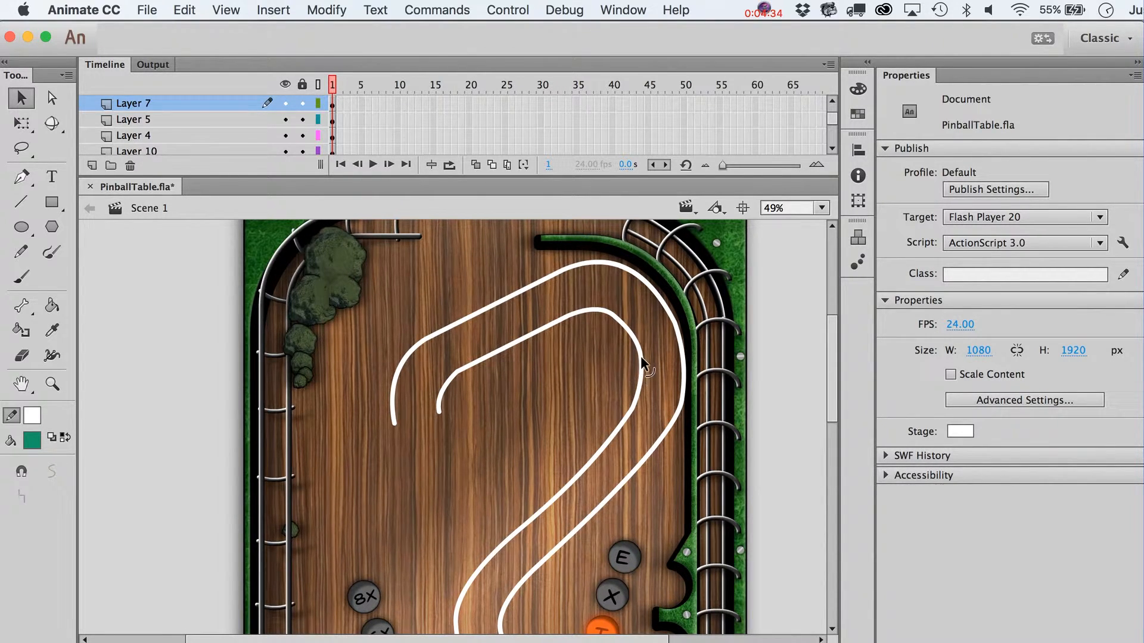
scroll(641, 356, "down", 3)
scroll(643, 362, "up", 2)
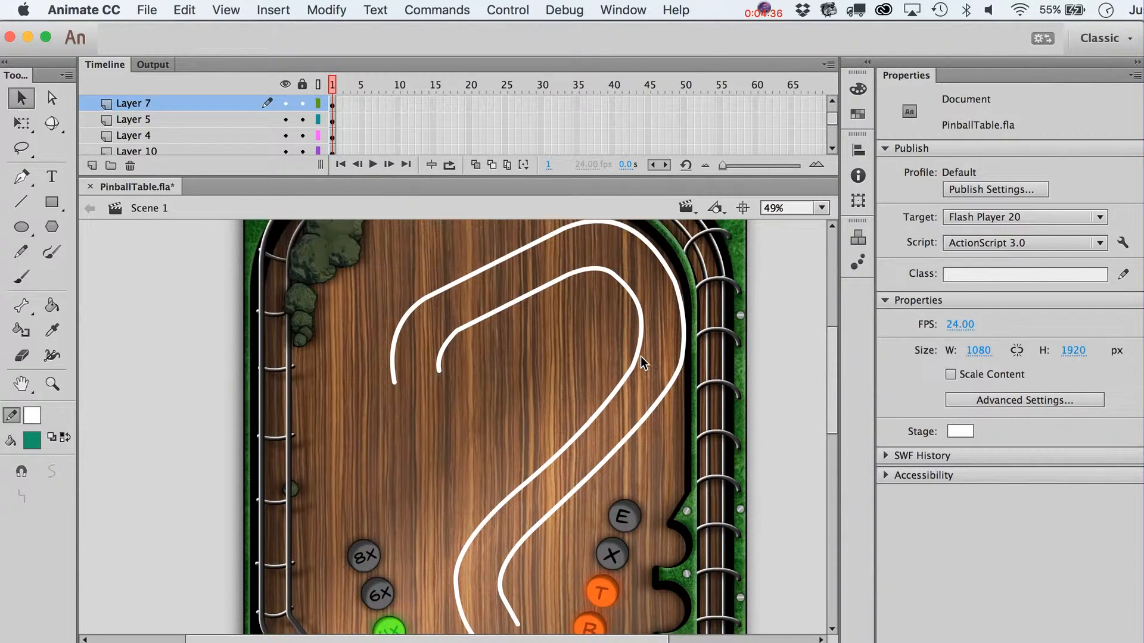
left_click(643, 325)
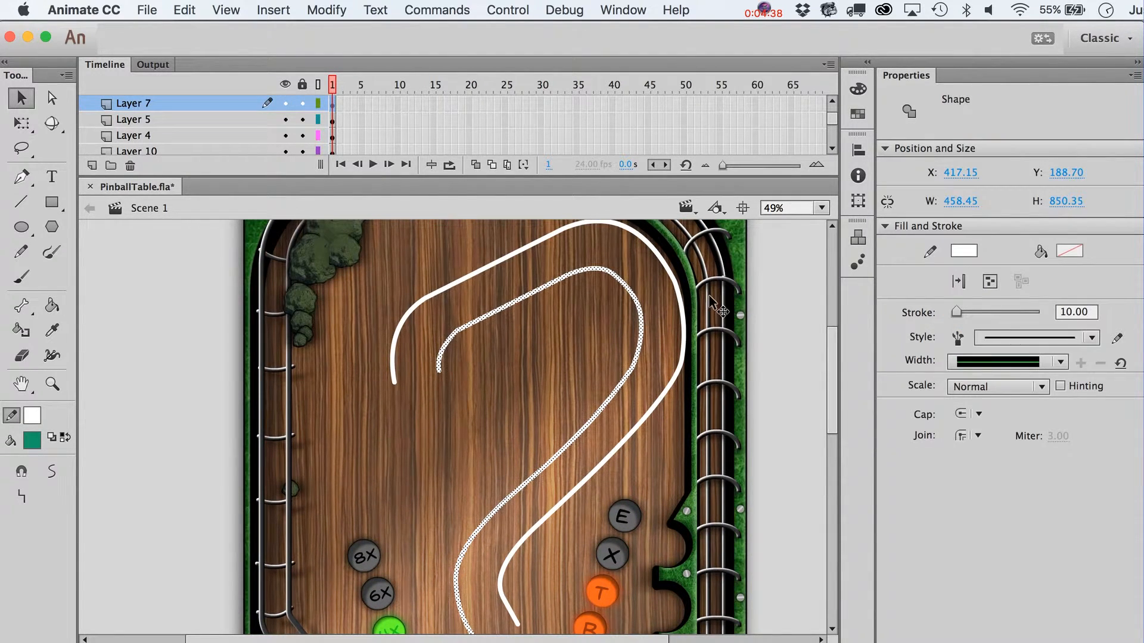
left_click(683, 314, "shift")
left_click(798, 348)
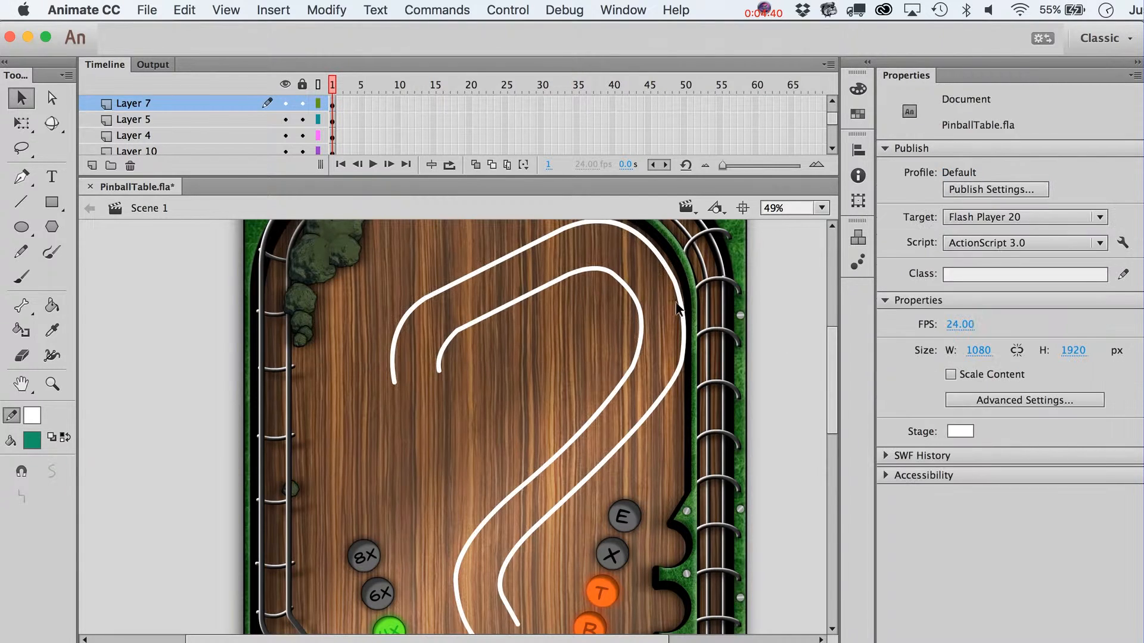
Step: Recolor the strokes of both ramp edges to dark grey #333333
left_click(683, 310)
key("F8")
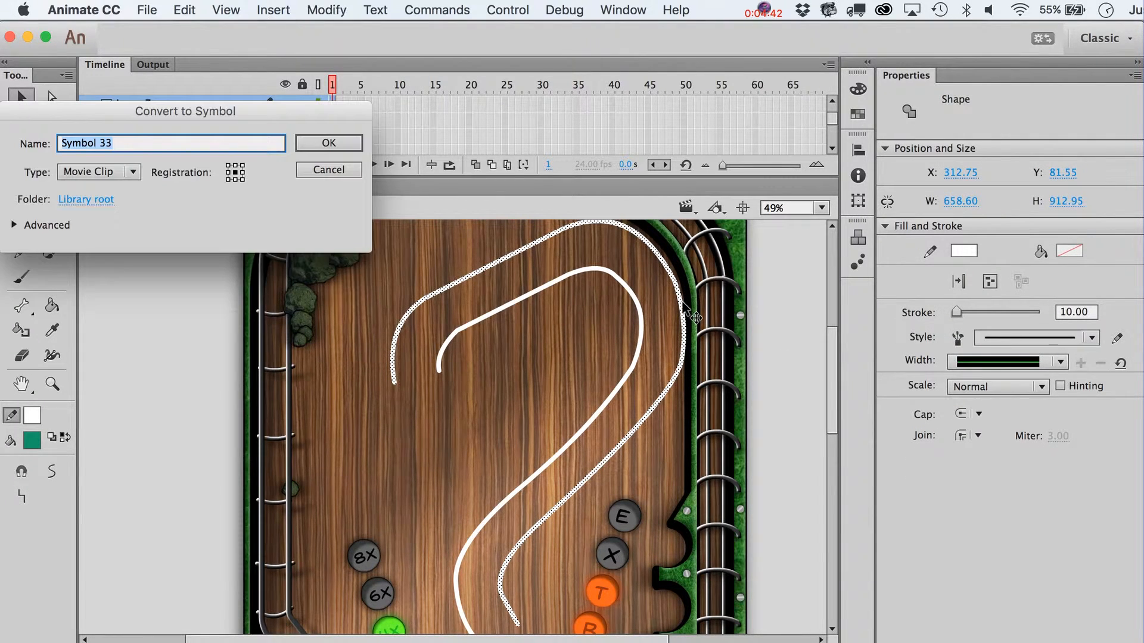
left_click(331, 173)
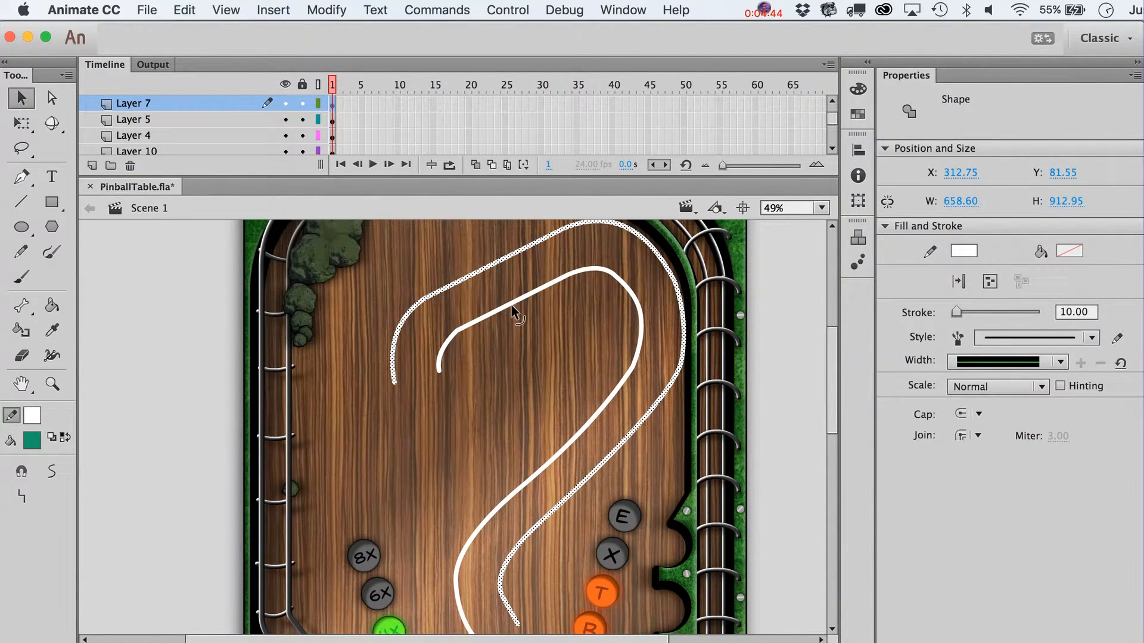
left_click(512, 309, "shift")
left_click(33, 415)
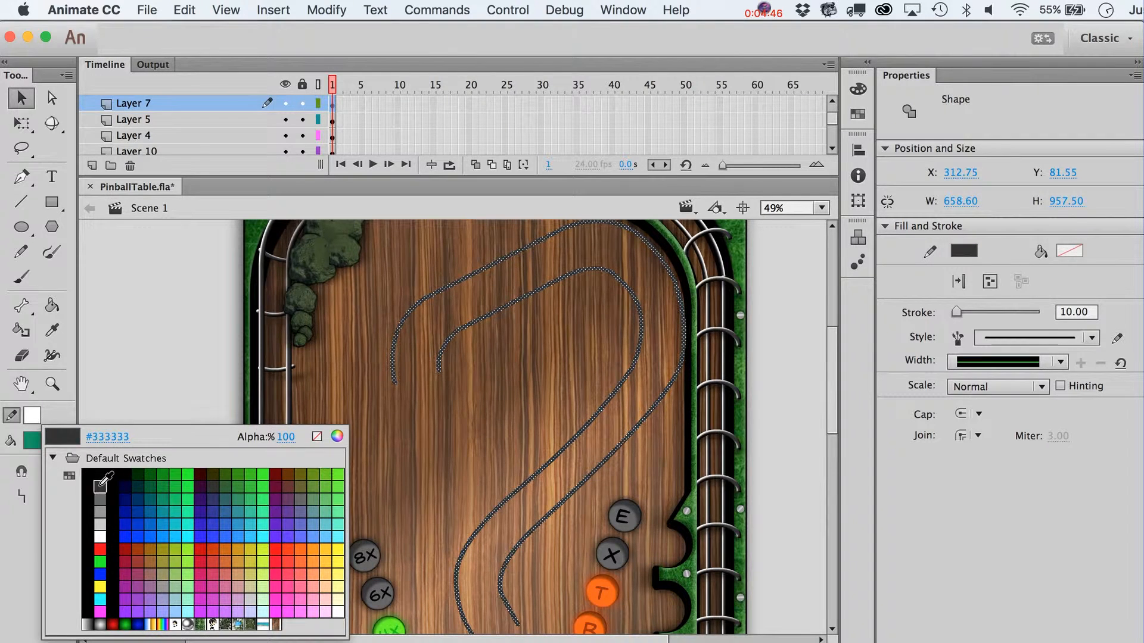
left_click(100, 486)
left_click(774, 343)
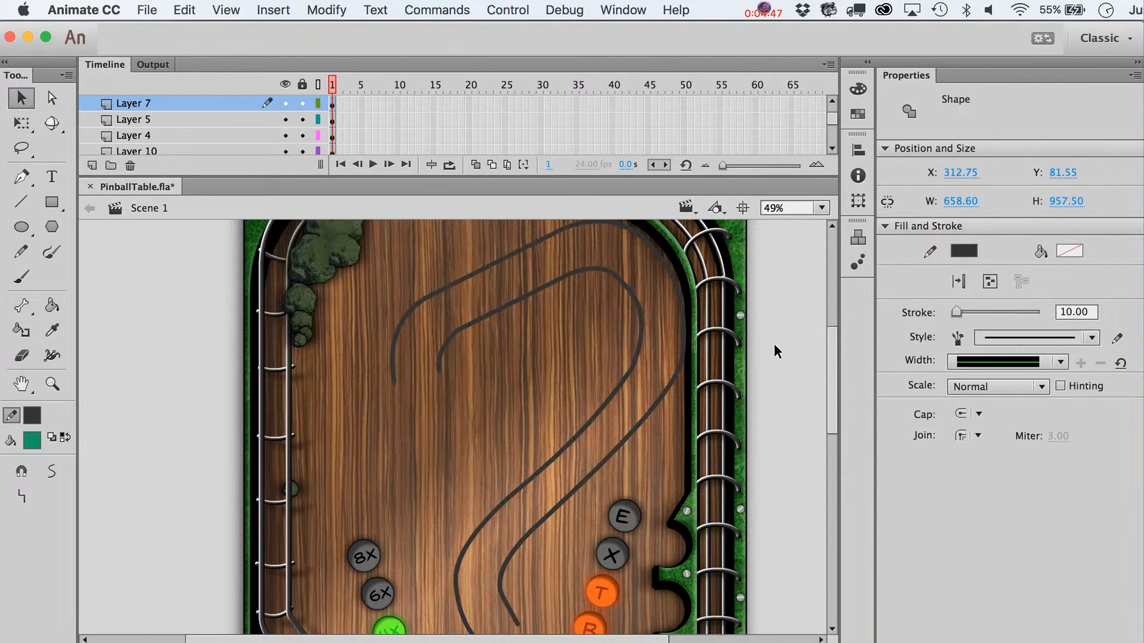
Step: Convert the outer edge to a Movie Clip symbol with the default settings, and select the inner edge
left_click(683, 317)
key("F8")
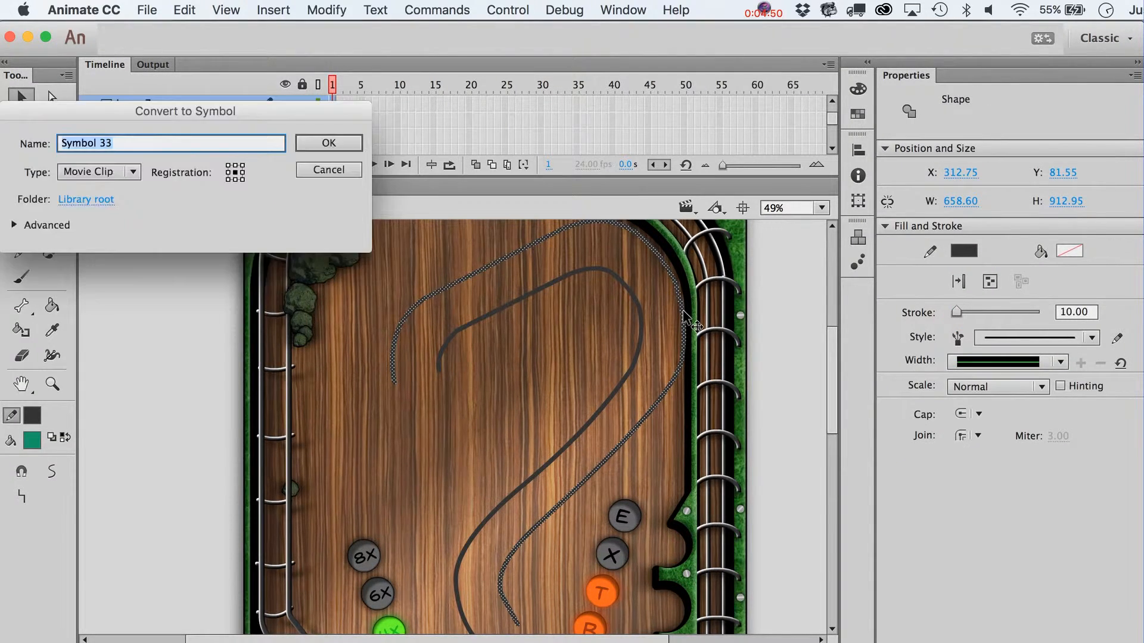
key("Return")
left_click(642, 329)
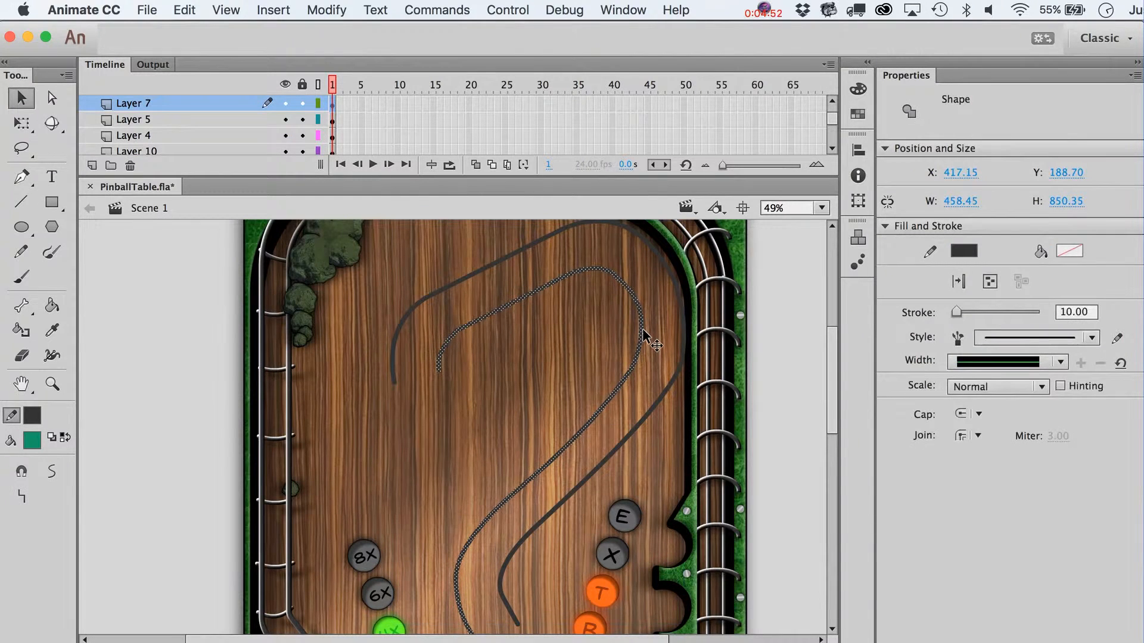
key("F9")
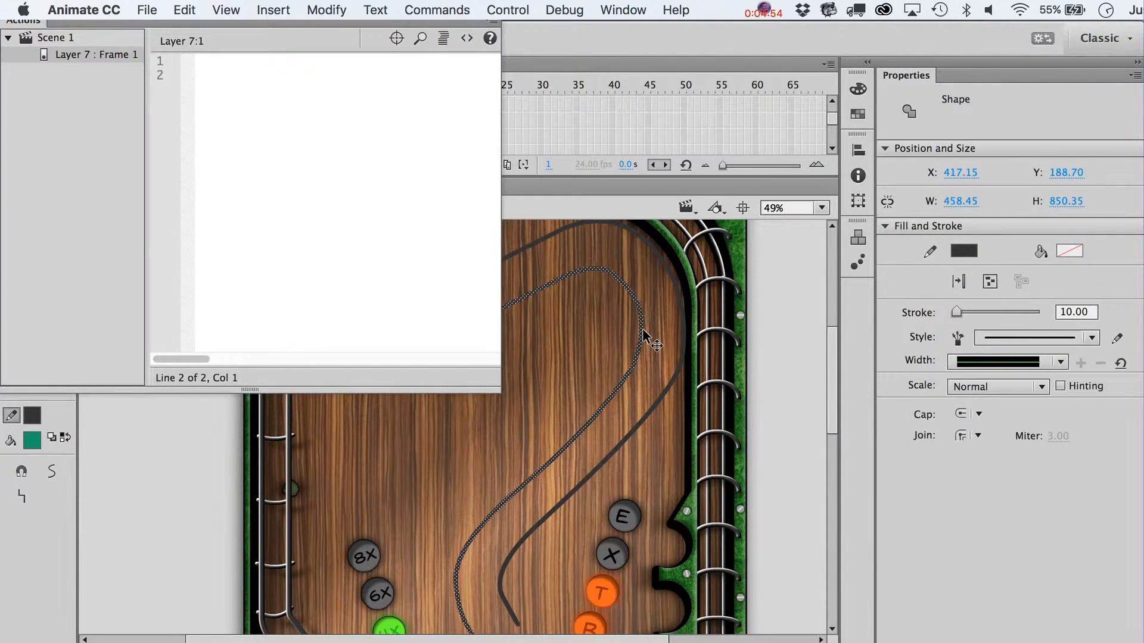
key("F9")
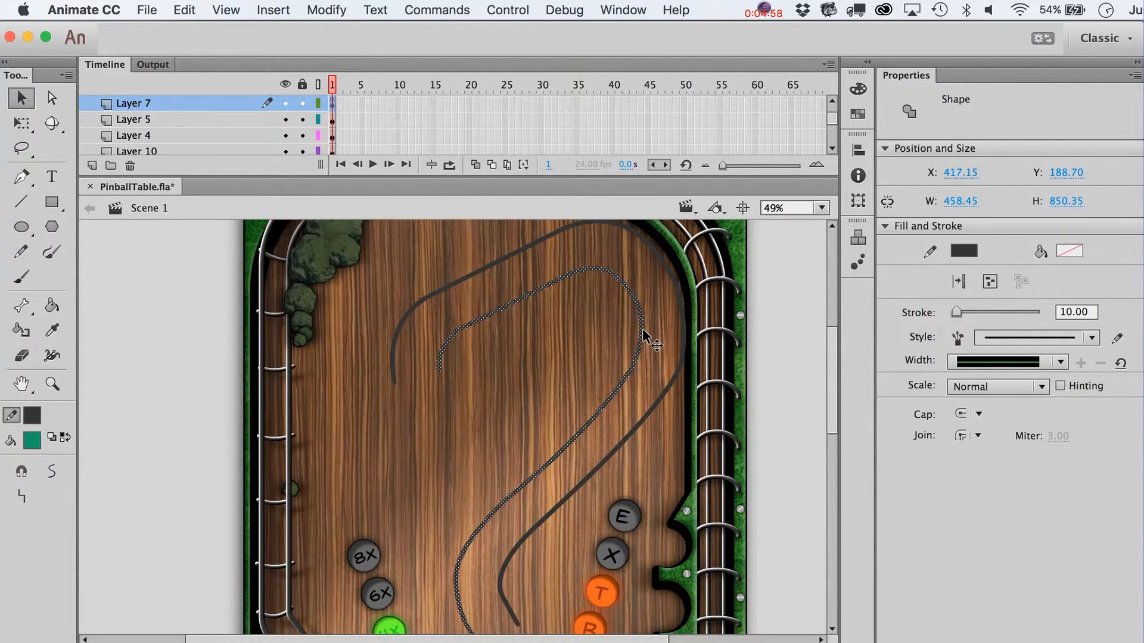
key("F9")
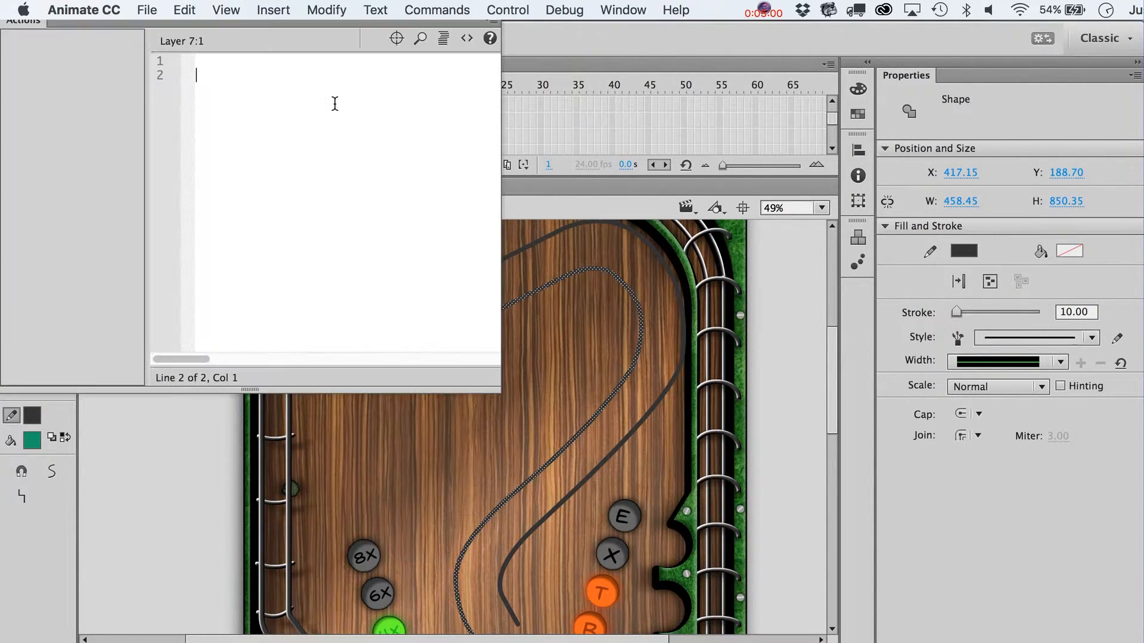
key("BackSpace")
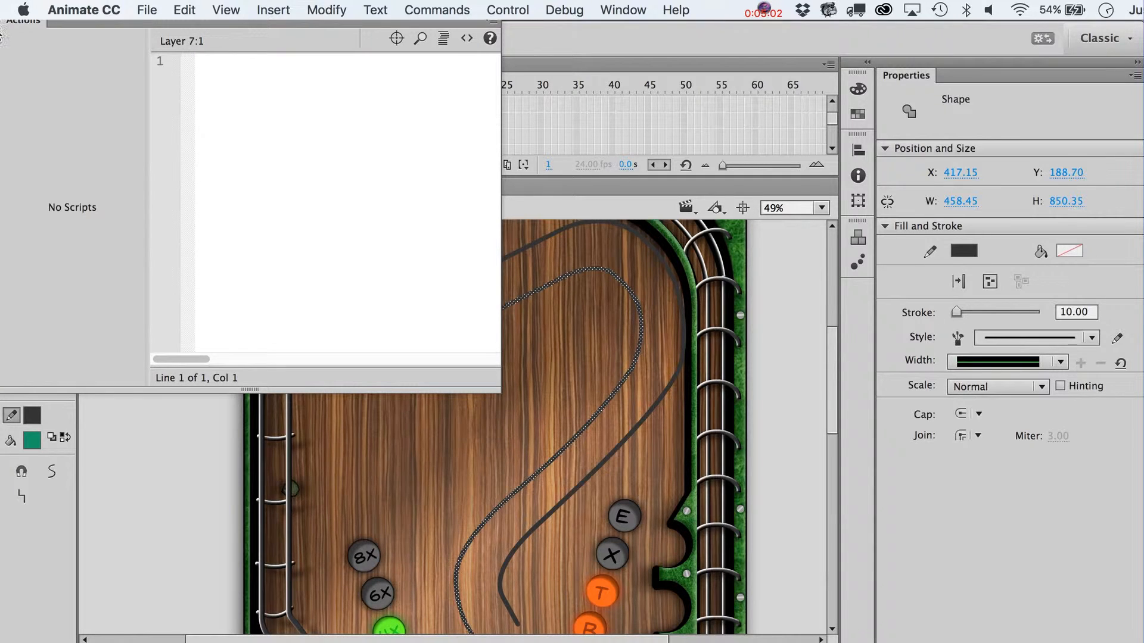
left_click_drag(19, 24, 52, 72)
left_click(37, 55)
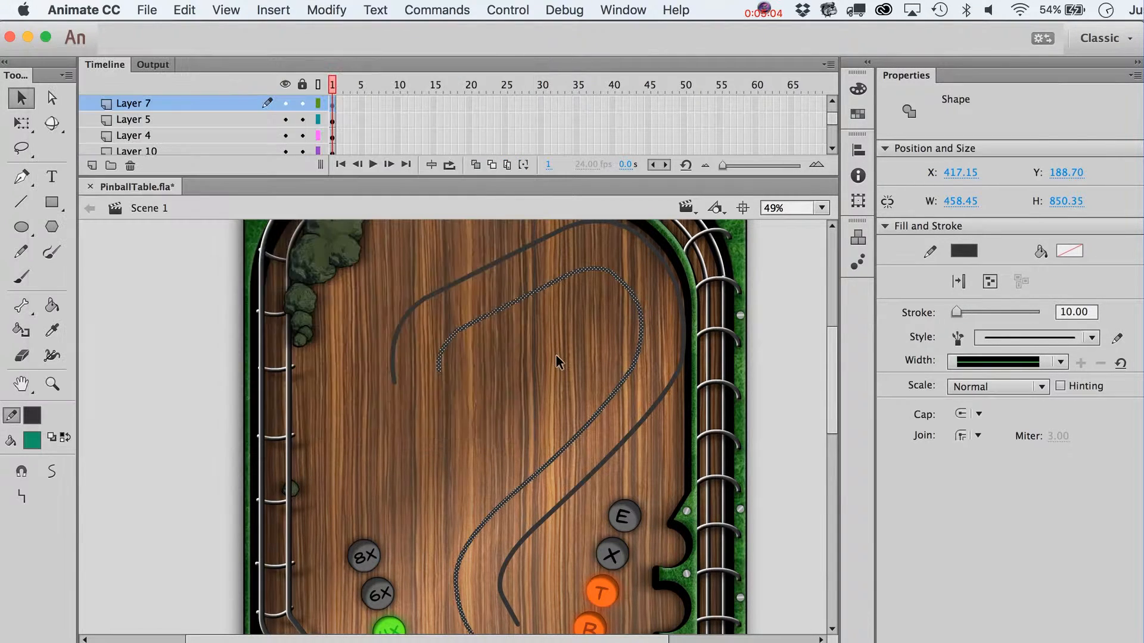
Step: Convert the selected inner edge to its own Movie Clip symbol and select both ramp edges together
key("F8")
key("Return")
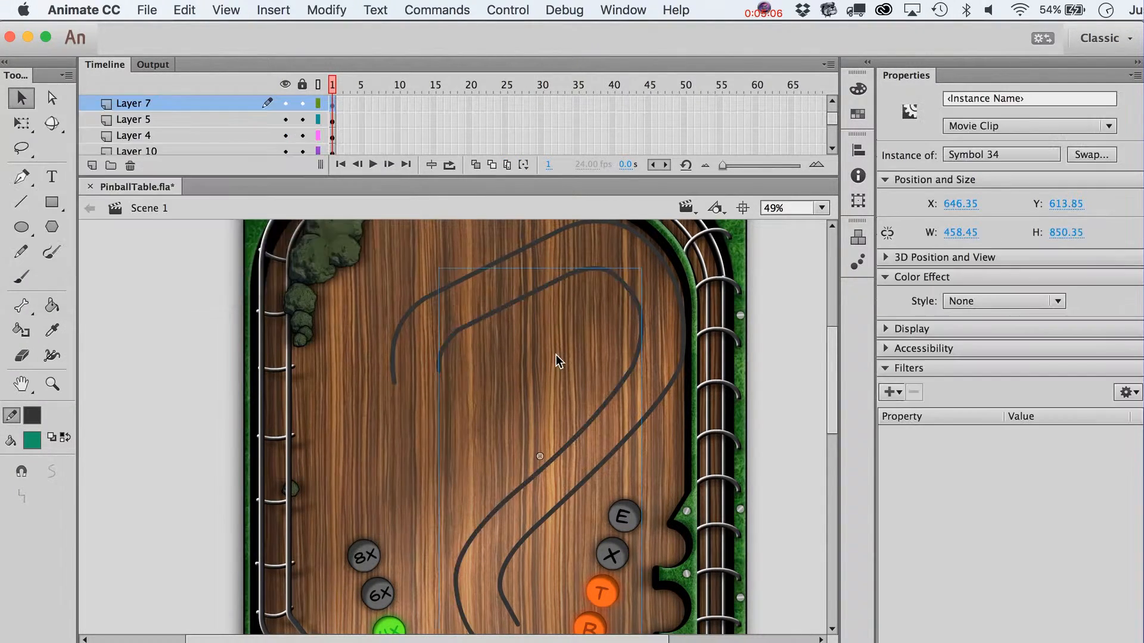
left_click(682, 361, "shift")
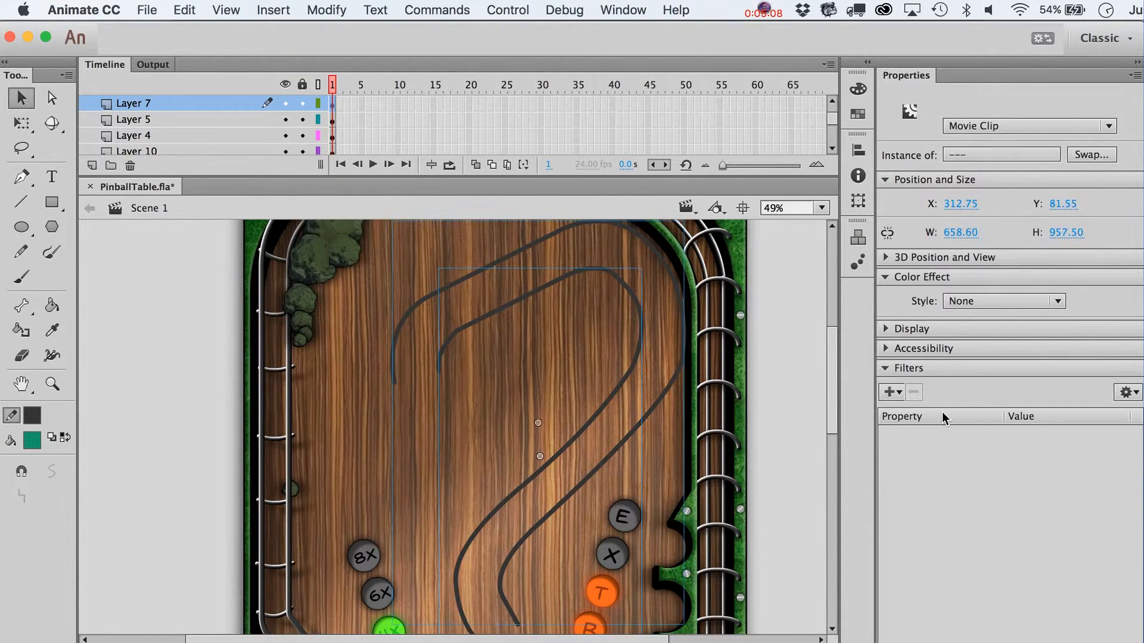
Step: Apply a Bevel filter with its default settings to both selected ramp edges and review the beveled rails along the ramp
left_click(900, 395)
left_click(936, 473)
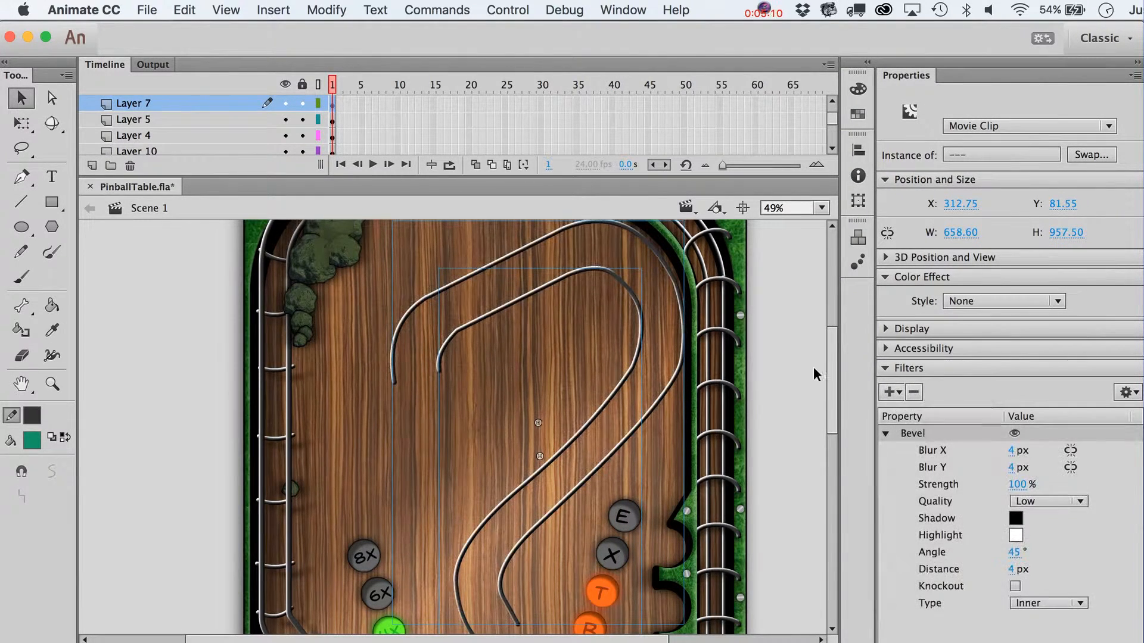
left_click(788, 372)
scroll(789, 372, "down", 5)
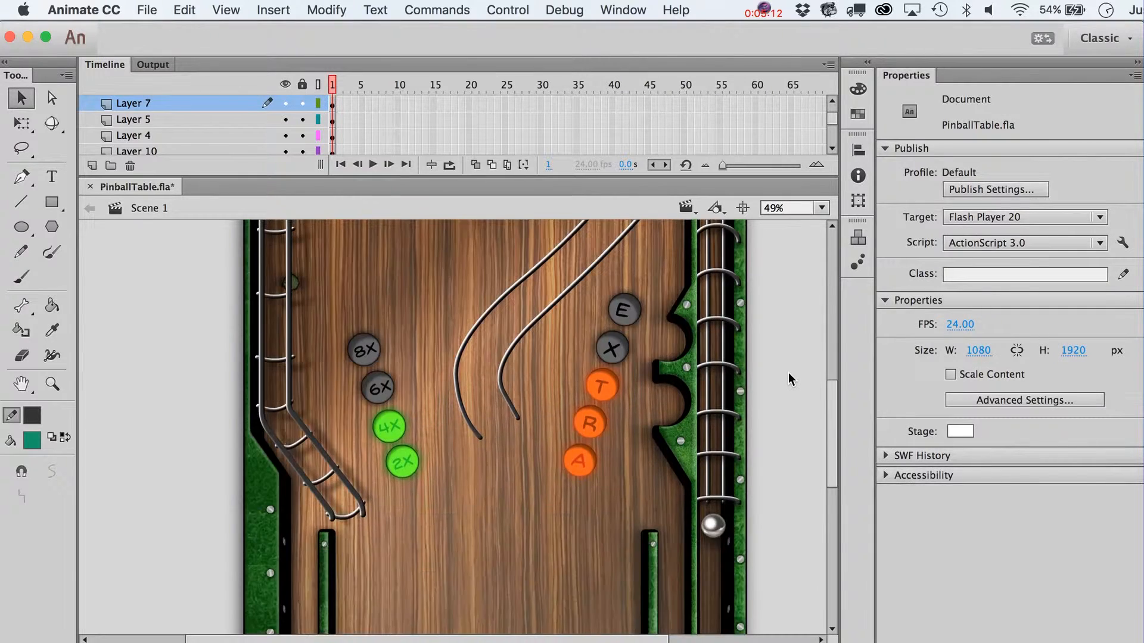
scroll(788, 373, "up", 5)
scroll(788, 379, "down", 2)
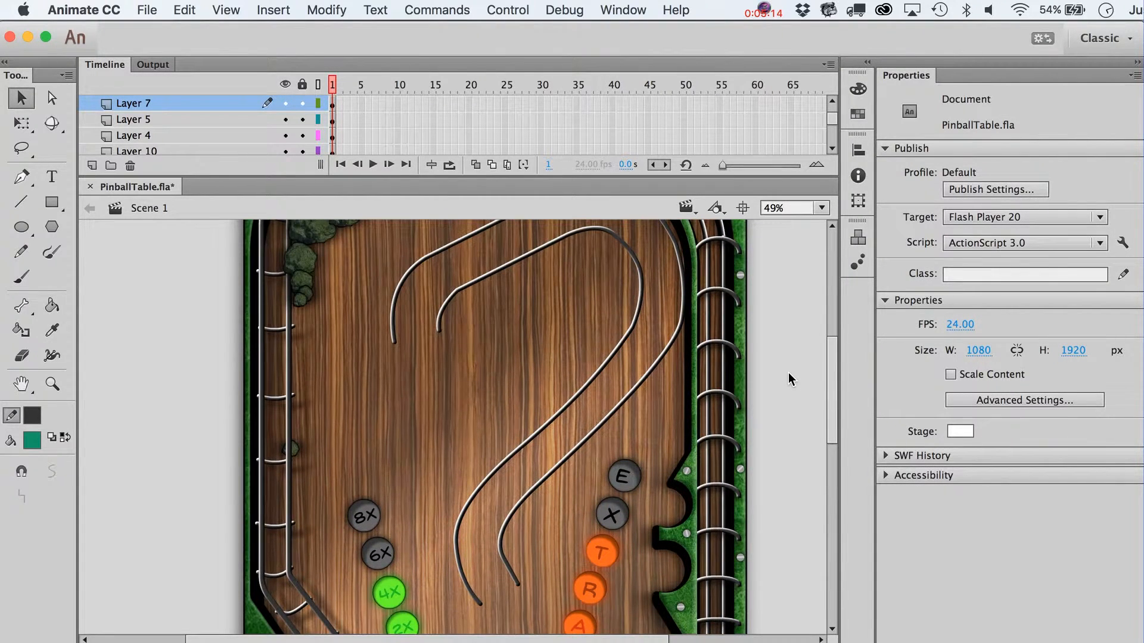
scroll(788, 379, "up", 2)
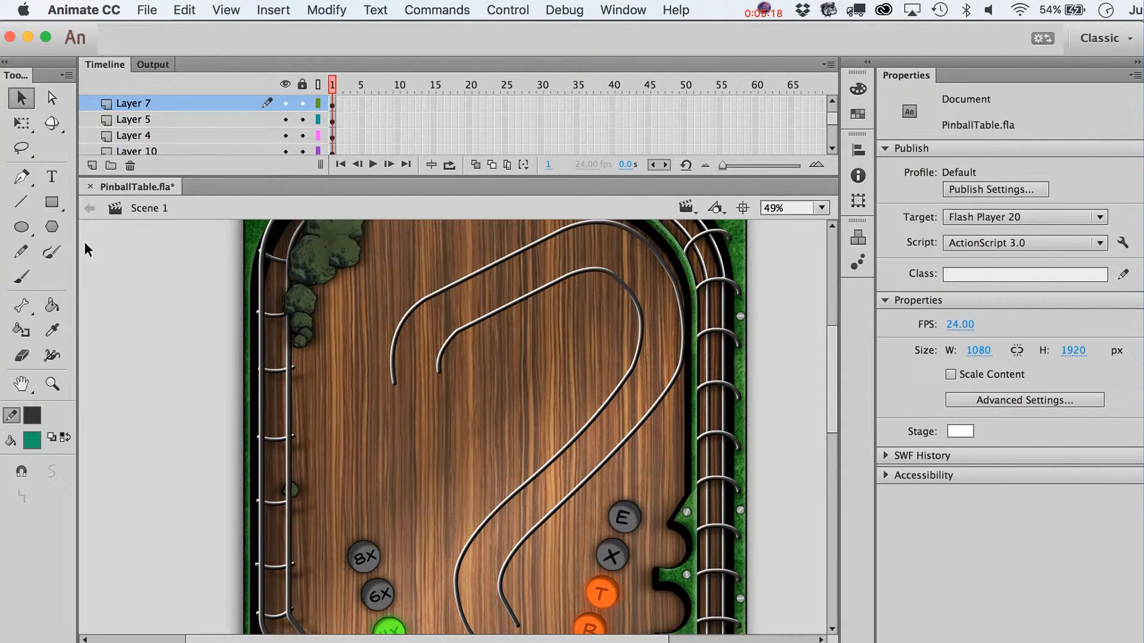
Step: Add a new layer directly above Layer 5, beneath the rails, and make its first frame active for the crossbars
key("n")
left_click(186, 125)
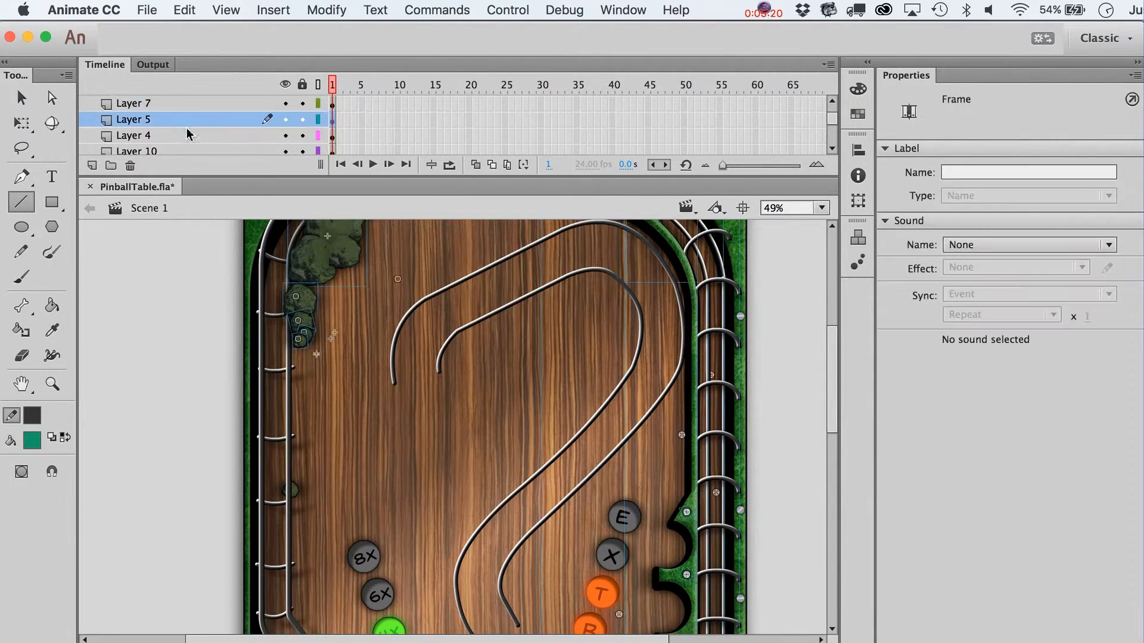
left_click(92, 166)
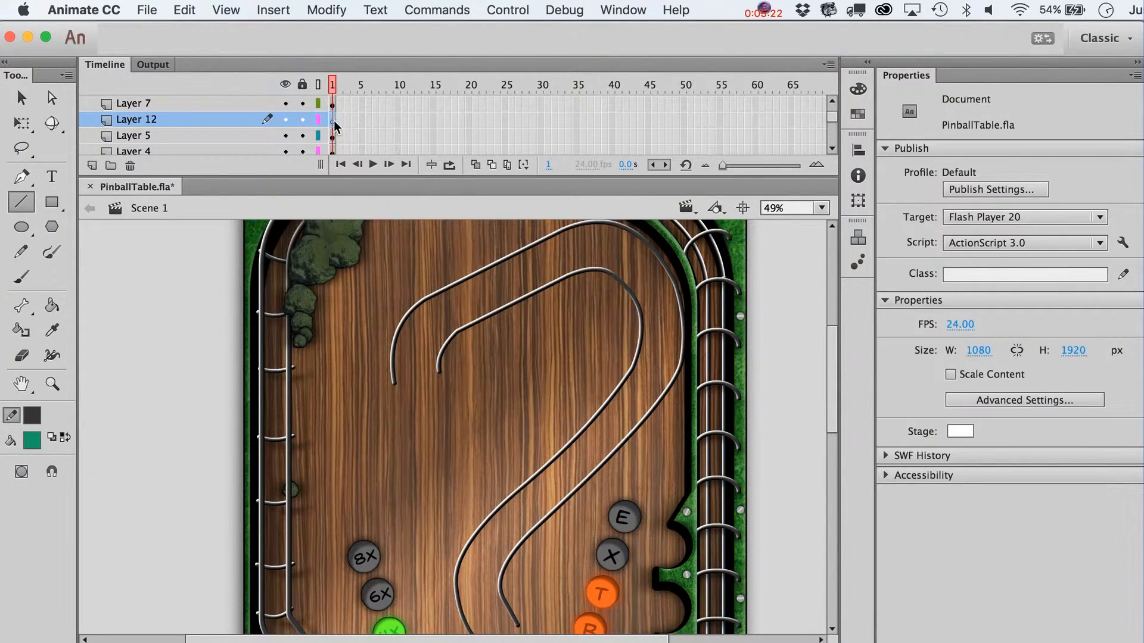
left_click(333, 121)
Step: Draw two line crossbars between the rails at the ramp's upper left end and bend both into downward-sagging arcs
left_click(52, 383)
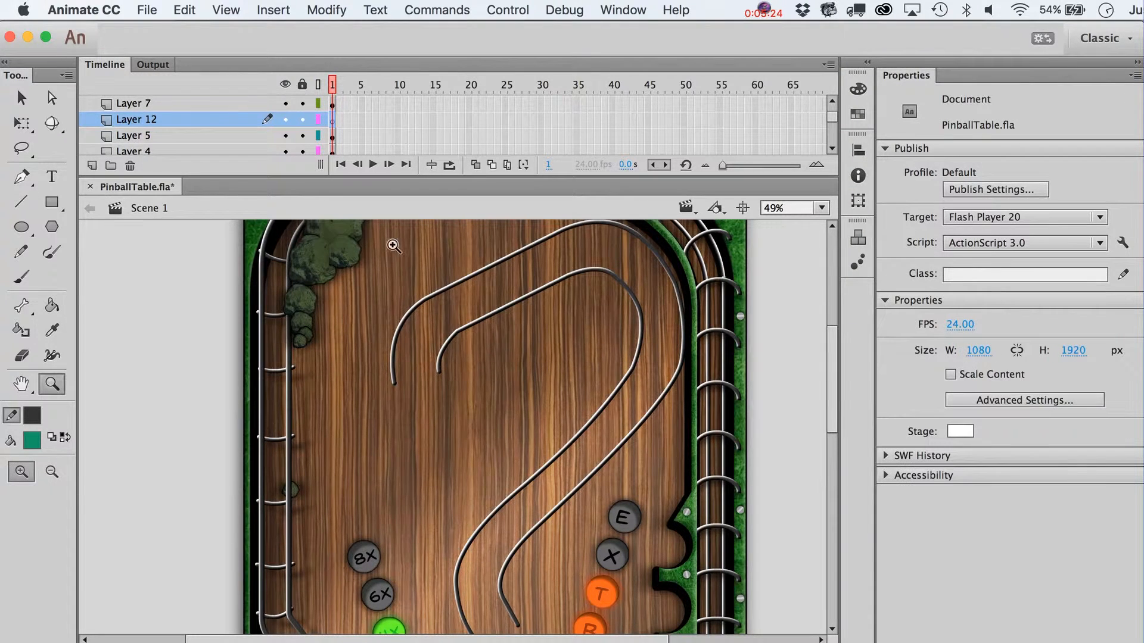
left_click_drag(334, 239, 703, 500)
key("v")
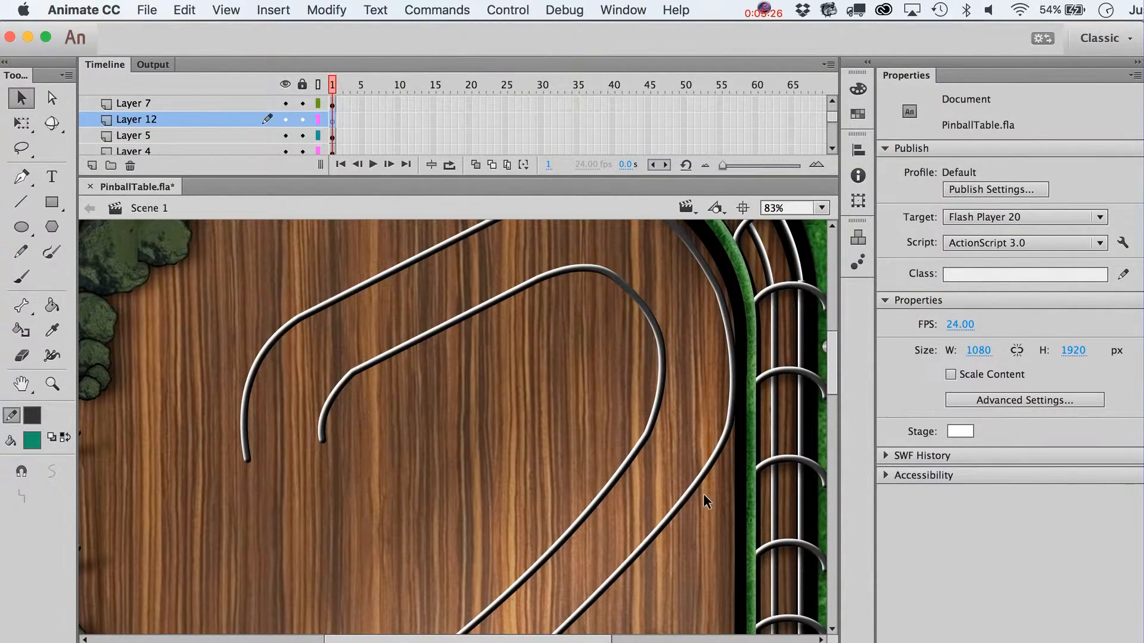
left_click(21, 202)
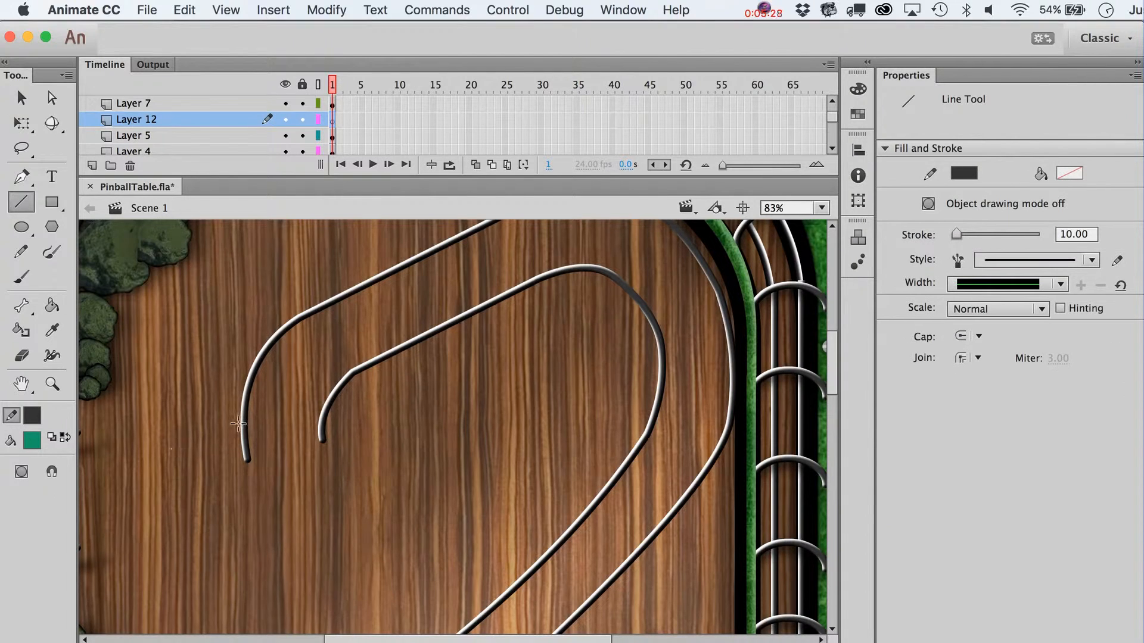
left_click_drag(237, 444, 331, 429)
key("v")
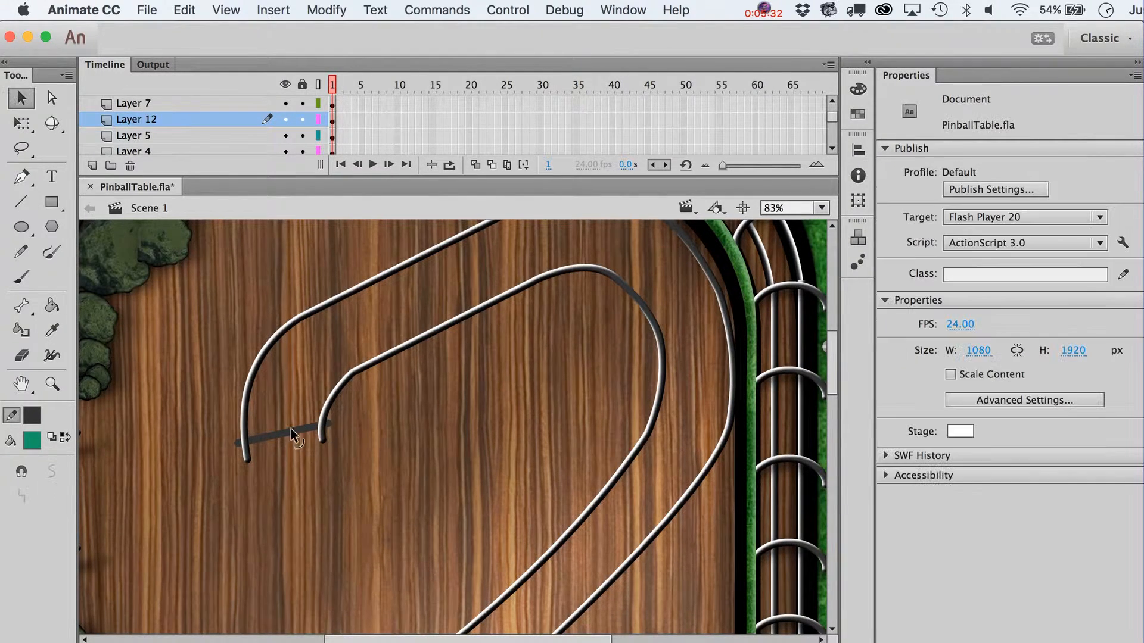
left_click(22, 202)
mouse_move(245, 370)
left_mouse_down()
mouse_move(343, 401)
mouse_move(287, 384)
mouse_move(291, 403)
left_mouse_up()
key("v")
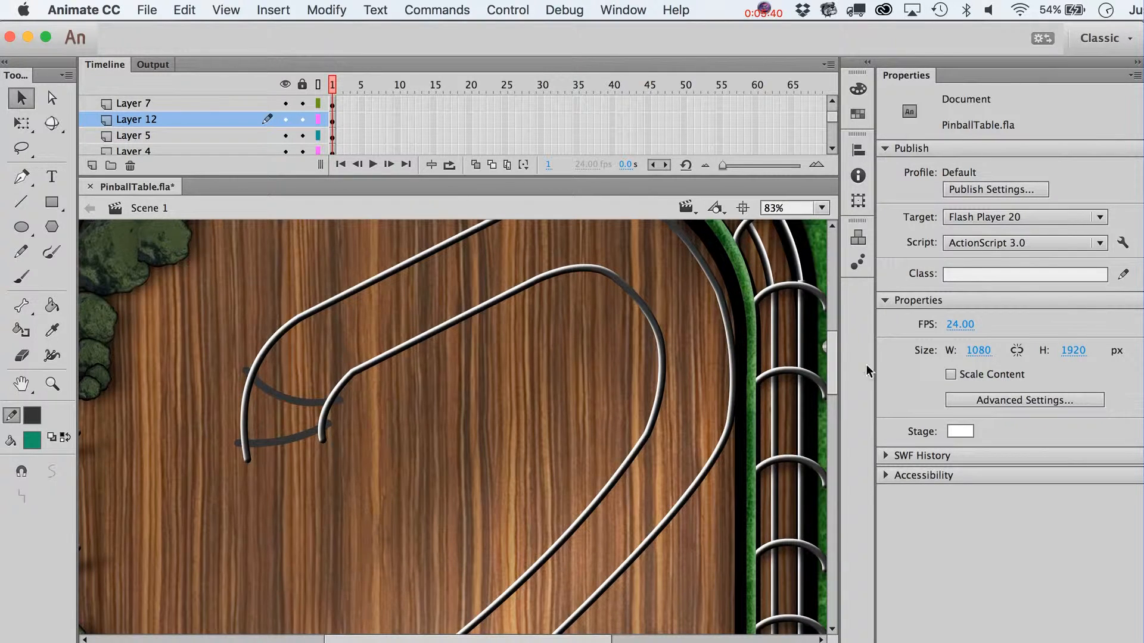
Step: Add a third crossbar where the left curve meets the straight, bend it downward, and adjust the outer ends of the second and third crossbars
key("n")
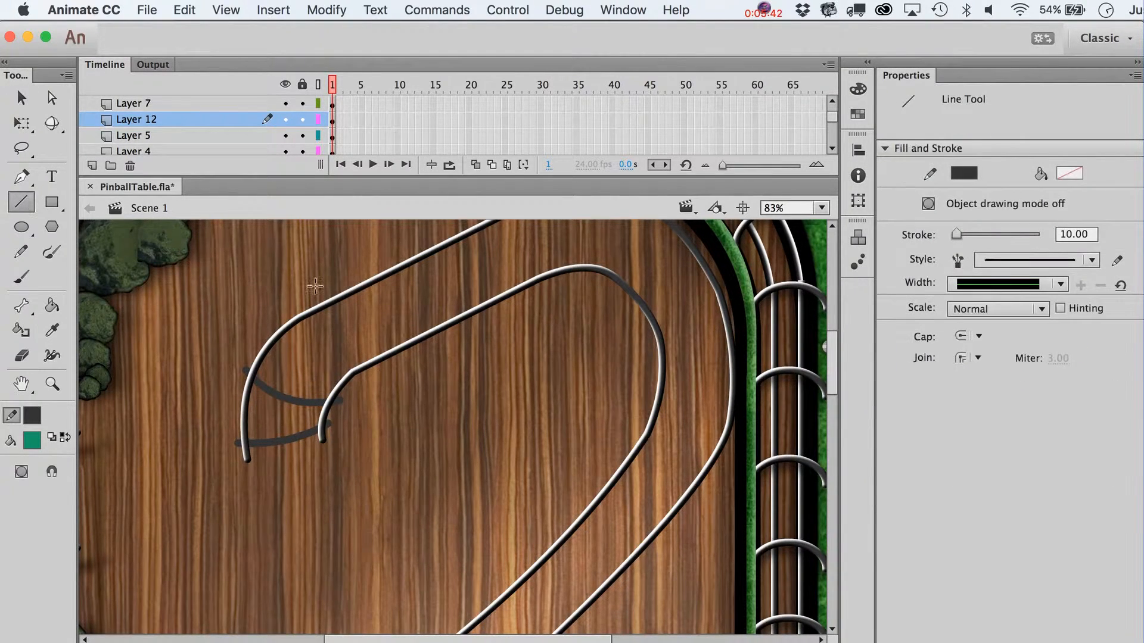
left_click_drag(296, 314, 369, 373)
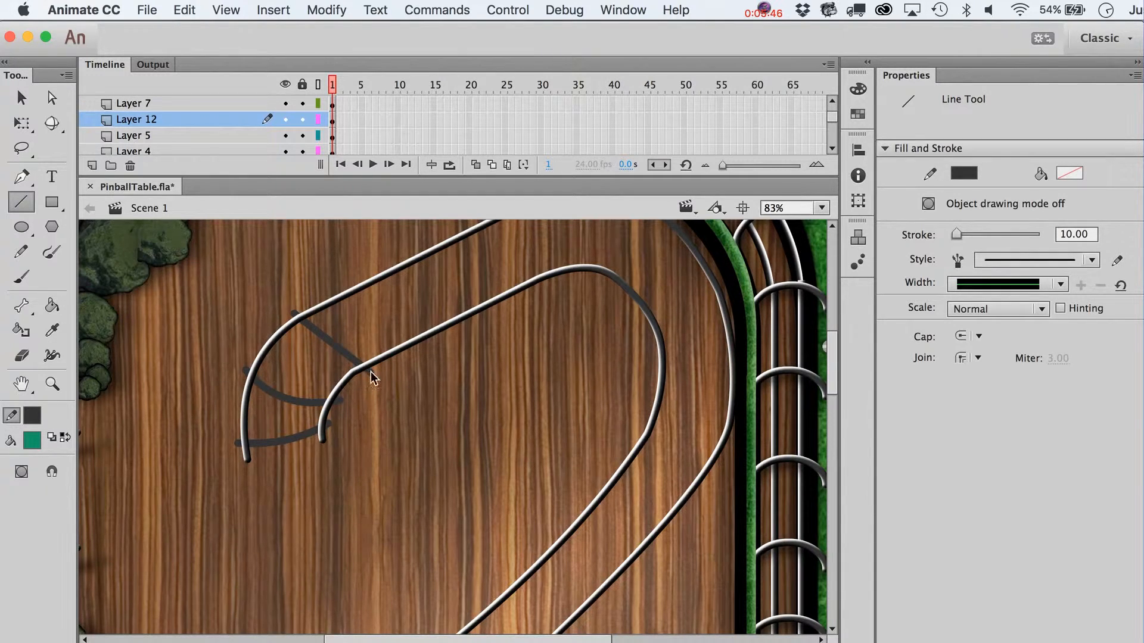
key("v")
left_click_drag(328, 340, 331, 364)
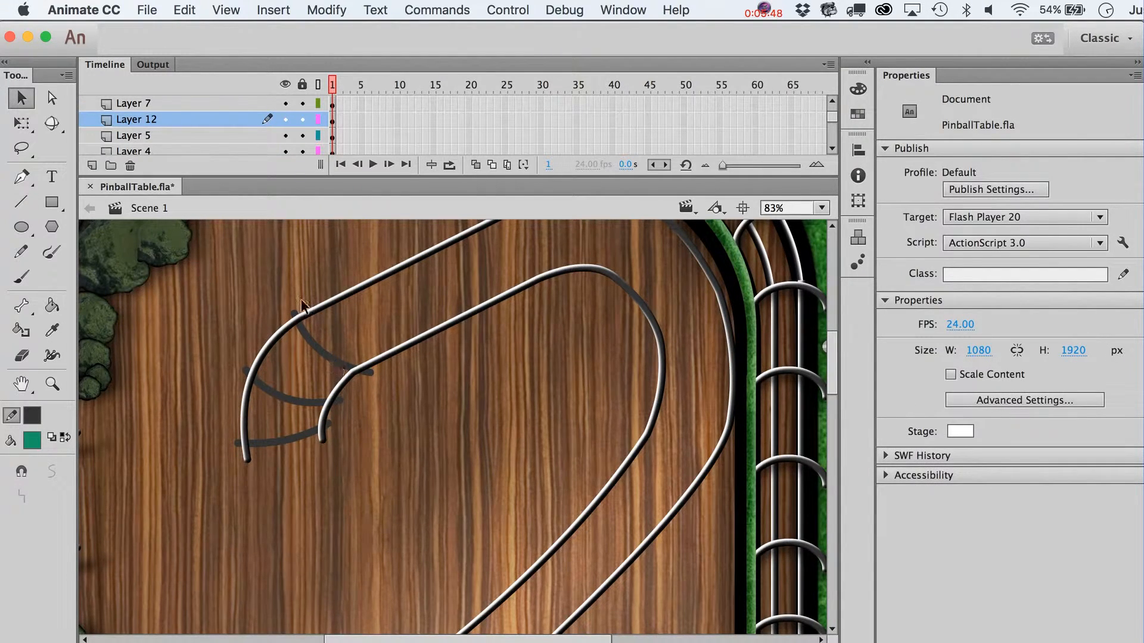
left_click_drag(295, 313, 310, 305)
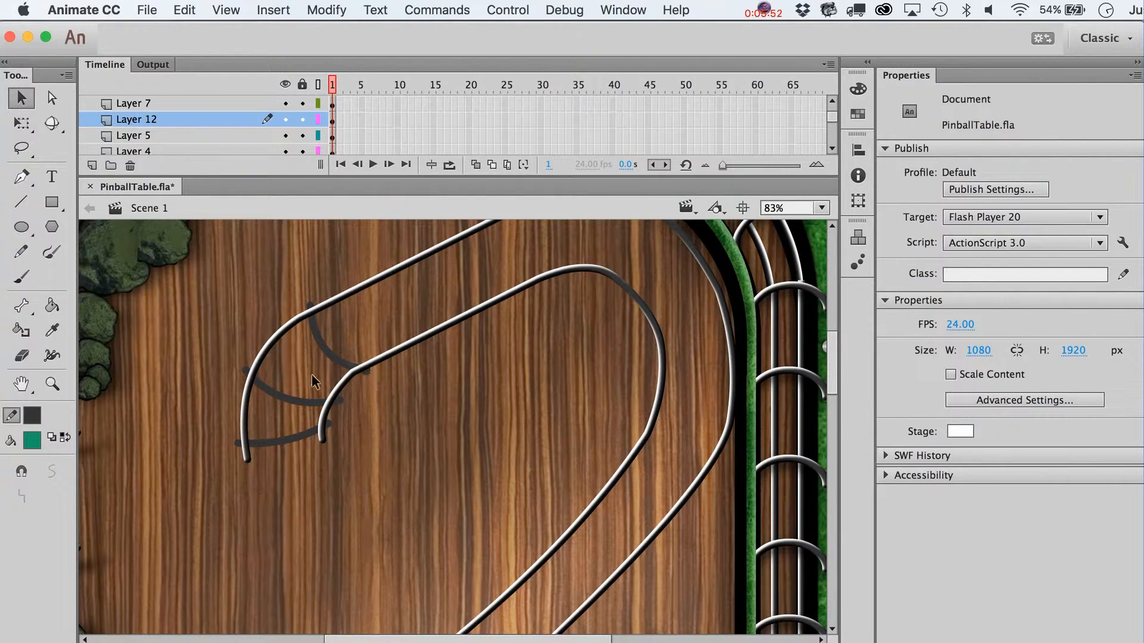
left_click_drag(247, 369, 248, 360)
Step: Draw two evenly spaced crossbars across the ramp's upper straight section and curve each toward the lower left
left_click(21, 201)
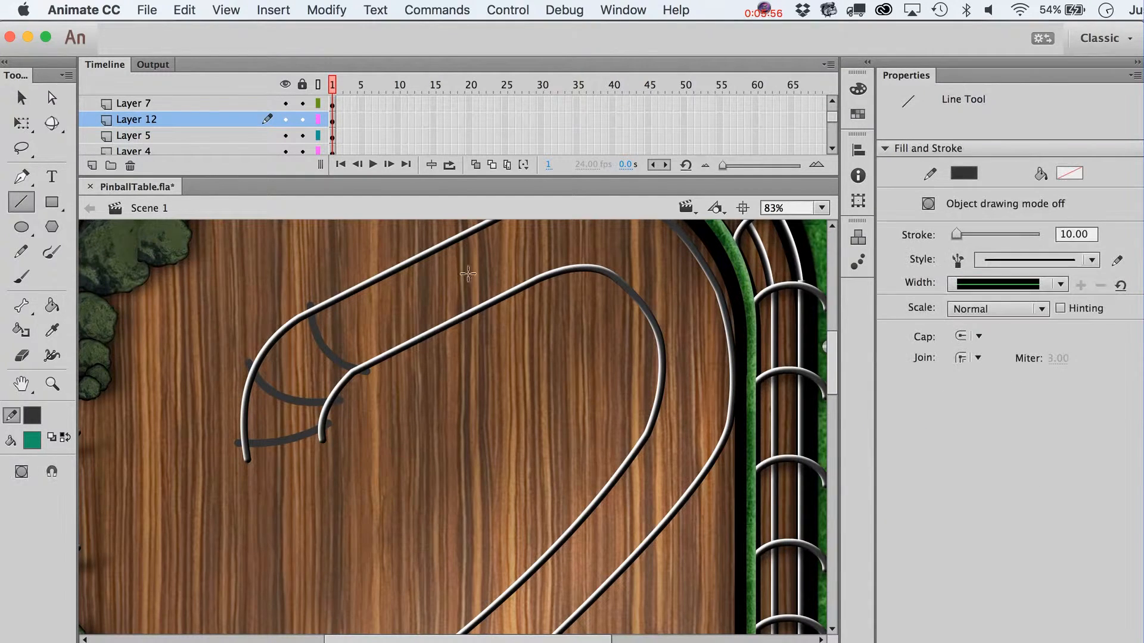
mouse_move(380, 266)
left_mouse_down()
mouse_move(430, 333)
mouse_move(405, 337)
left_mouse_up()
key("v")
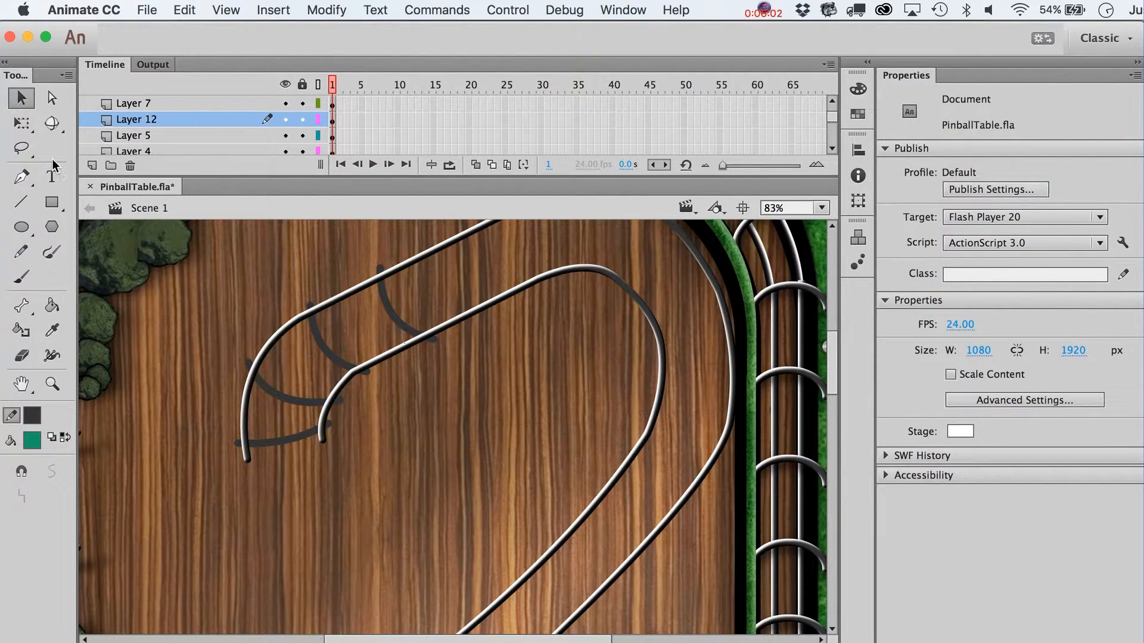
left_click(20, 201)
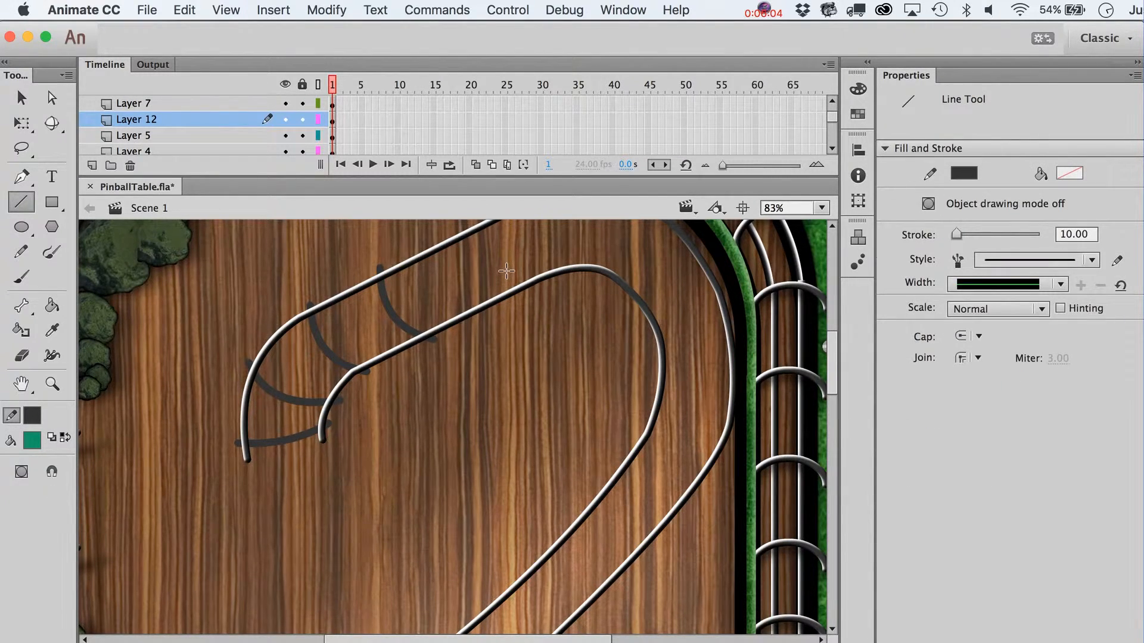
scroll(506, 273, "up", 4)
scroll(509, 275, "right", 5)
scroll(509, 276, "down", 3)
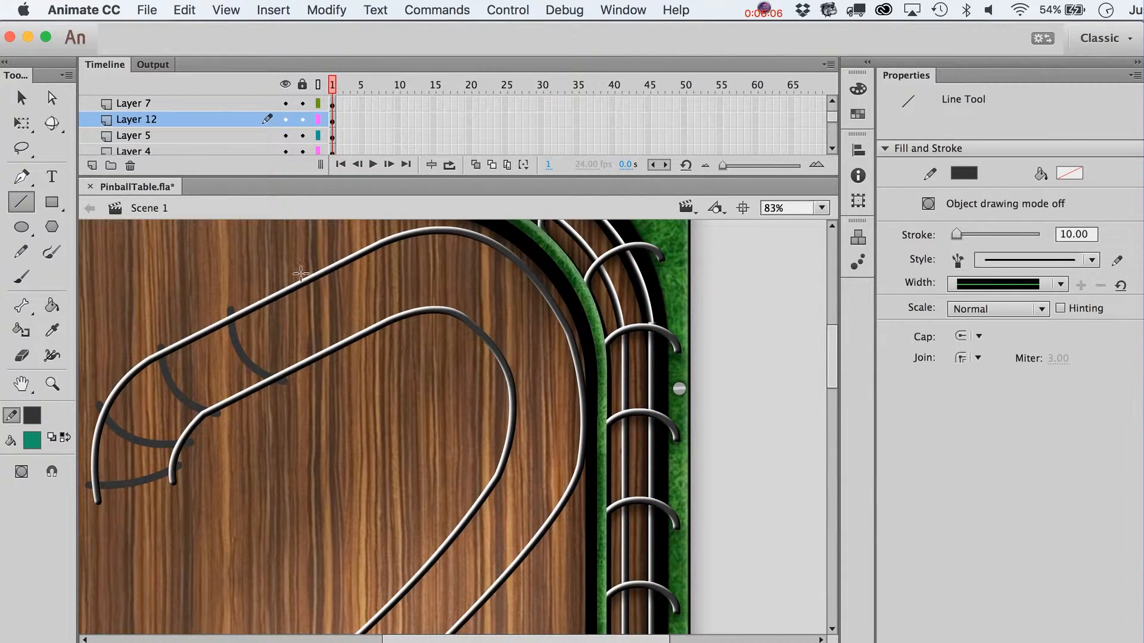
left_click_drag(301, 274, 352, 346)
key("v")
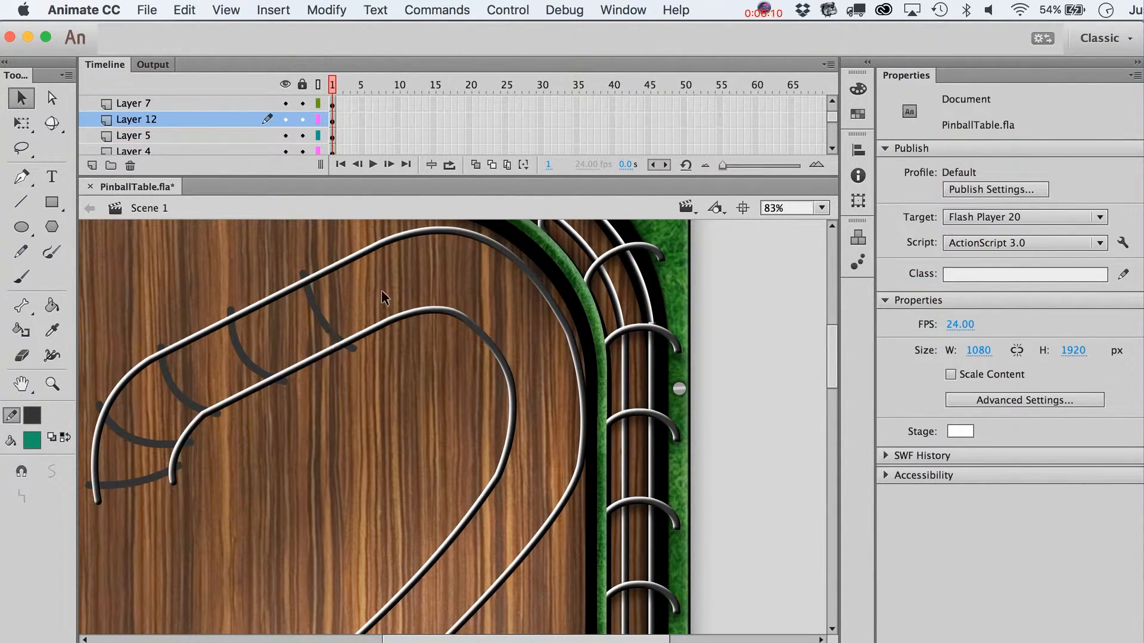
Step: Draw two crossbars where the ramp enters its upper right bend, curving the first slightly left and the second slightly right
key("n")
left_click_drag(379, 238, 407, 322)
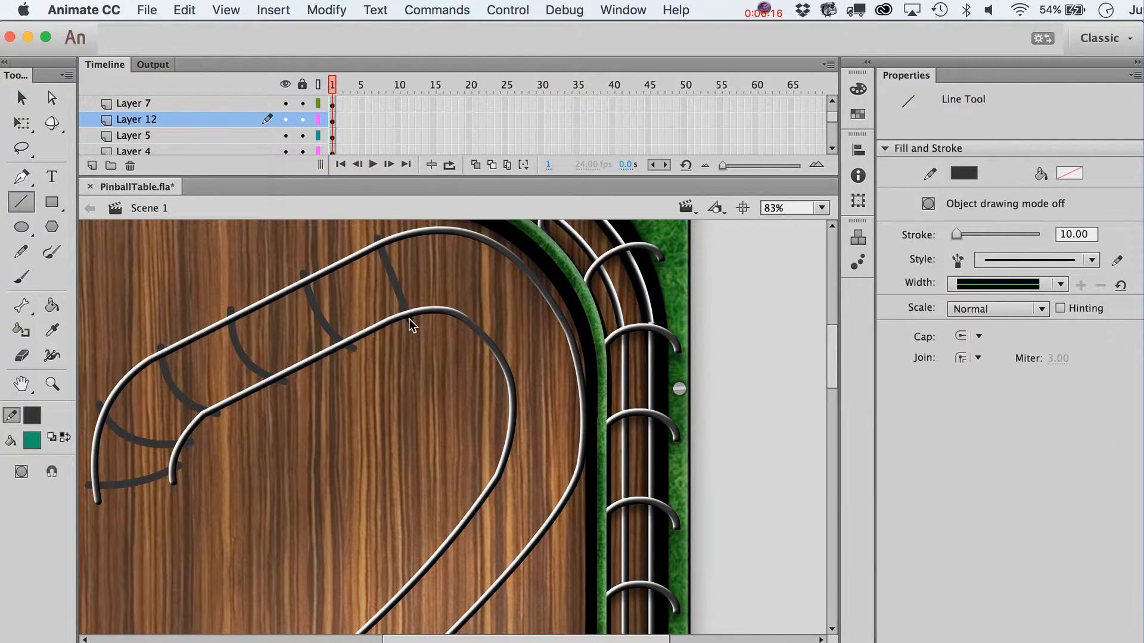
key("v")
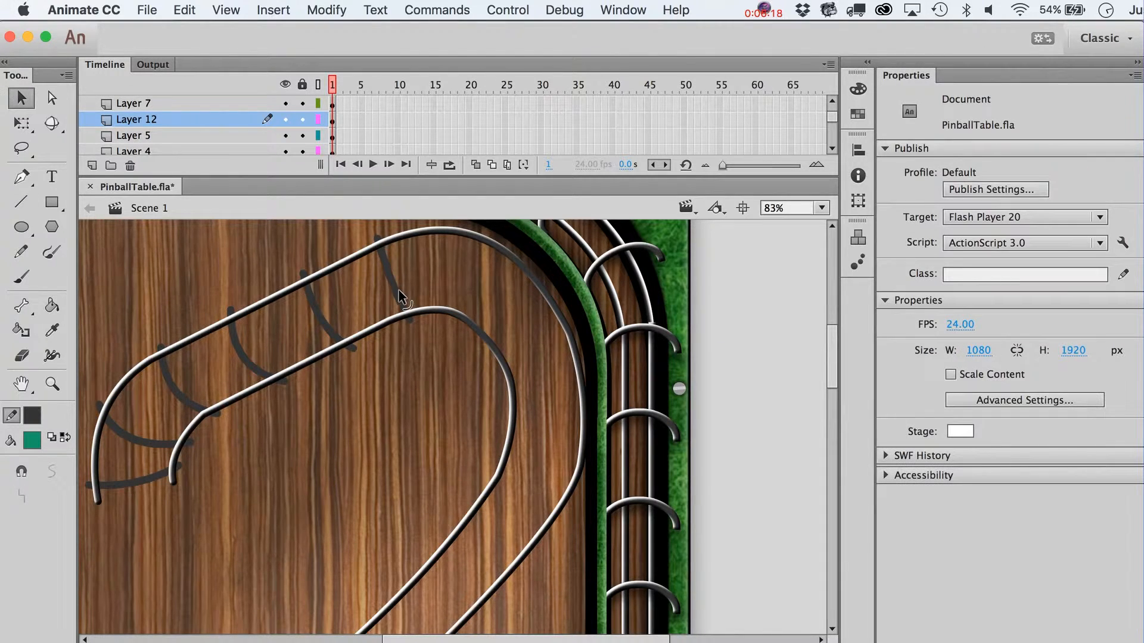
key("n")
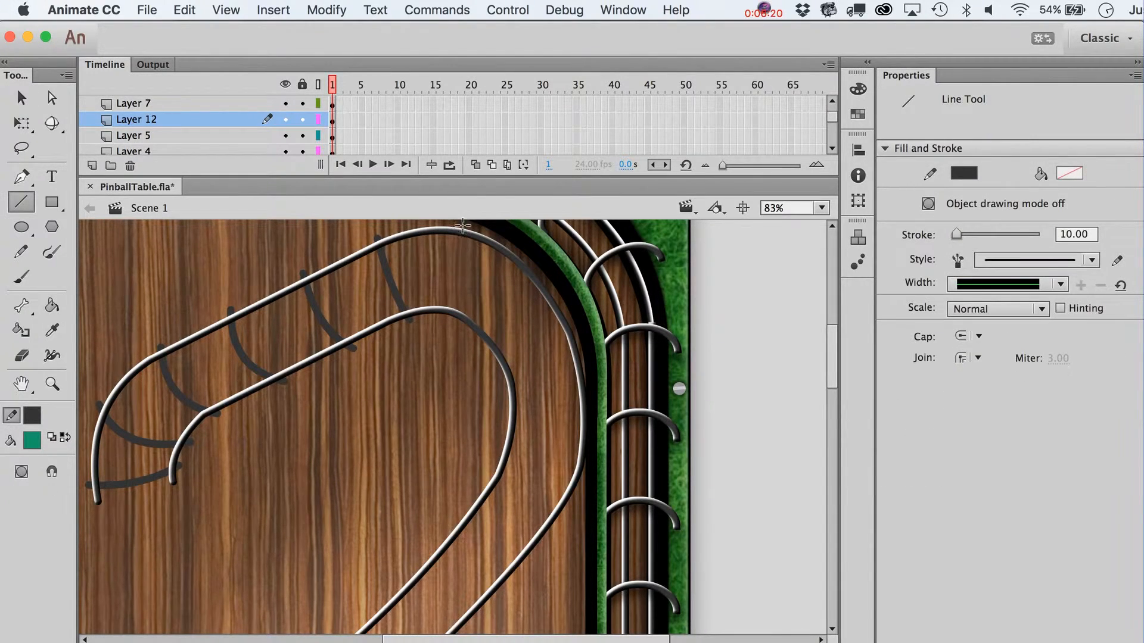
left_click_drag(454, 232, 451, 321)
key("v")
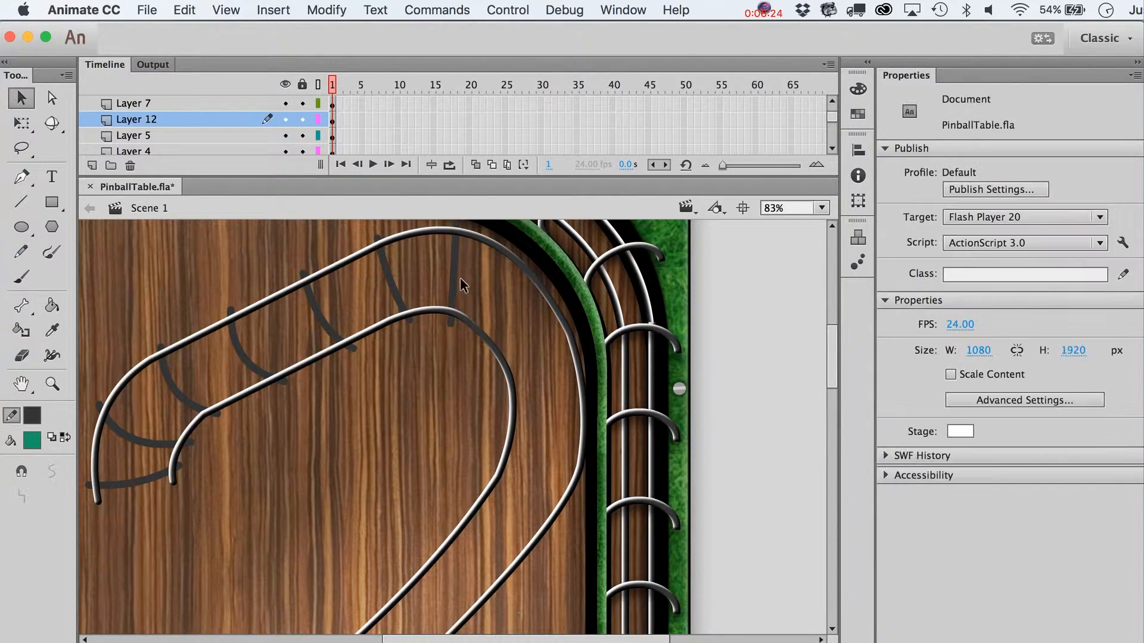
left_click_drag(456, 273, 464, 274)
Step: Add two crossbars across the outer part of the upper right bend and bow each toward the lower right
key("n")
left_click_drag(485, 342, 530, 272)
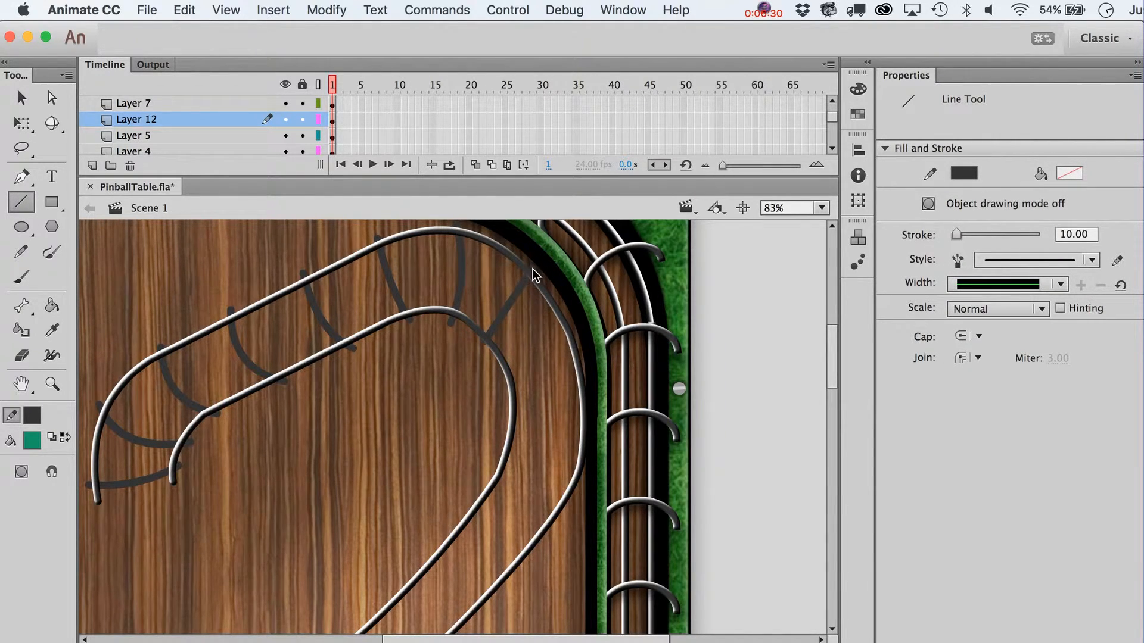
key("v")
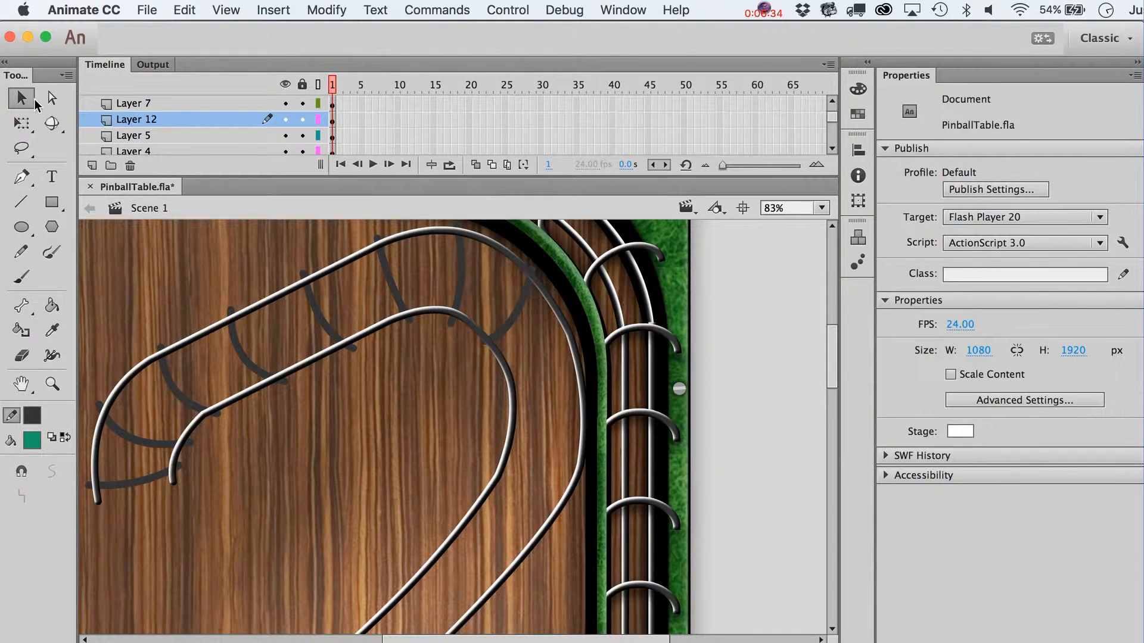
key("n")
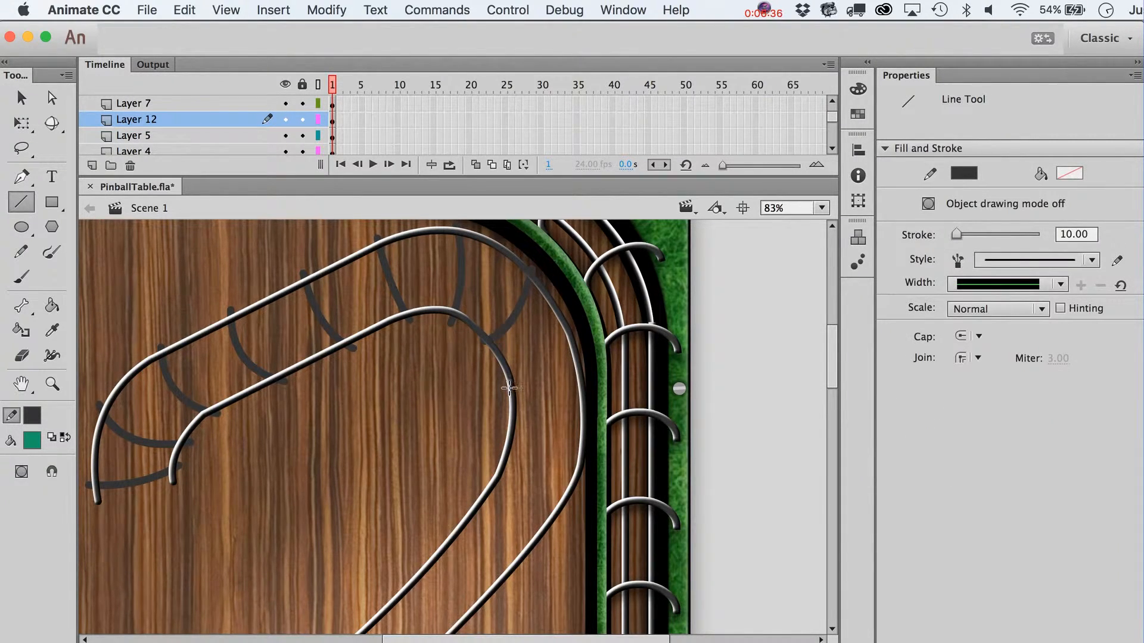
mouse_move(507, 389)
left_mouse_down()
mouse_move(582, 337)
mouse_move(559, 385)
left_mouse_up()
key("v")
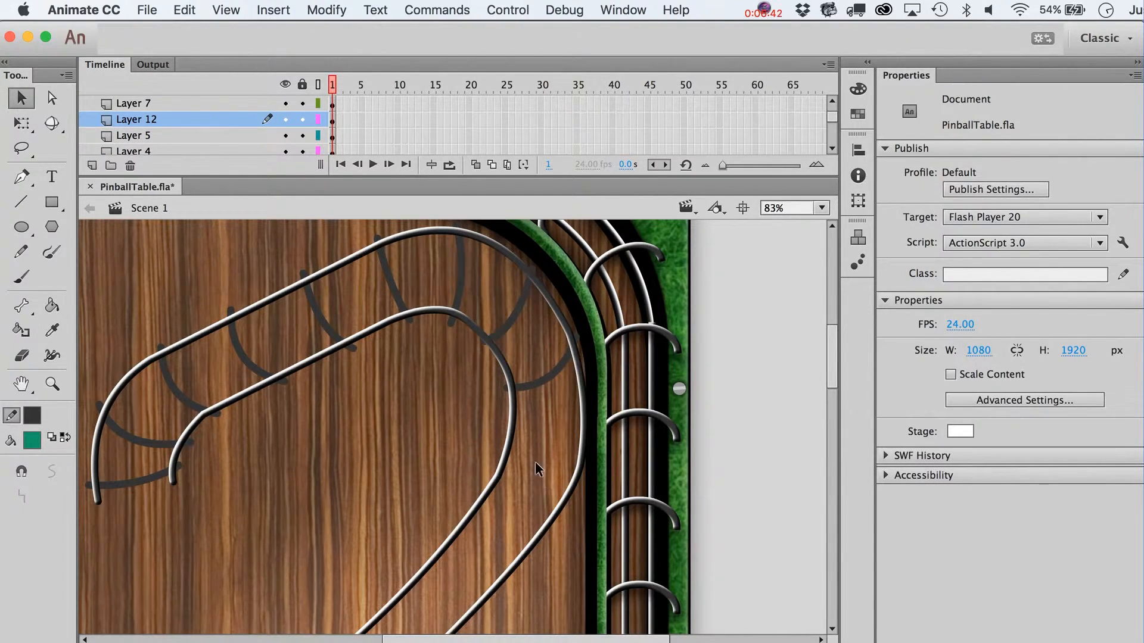
Step: Draw two crossbars where the right bend turns into the downward diagonal and bend both into downward-sagging arcs
key("n")
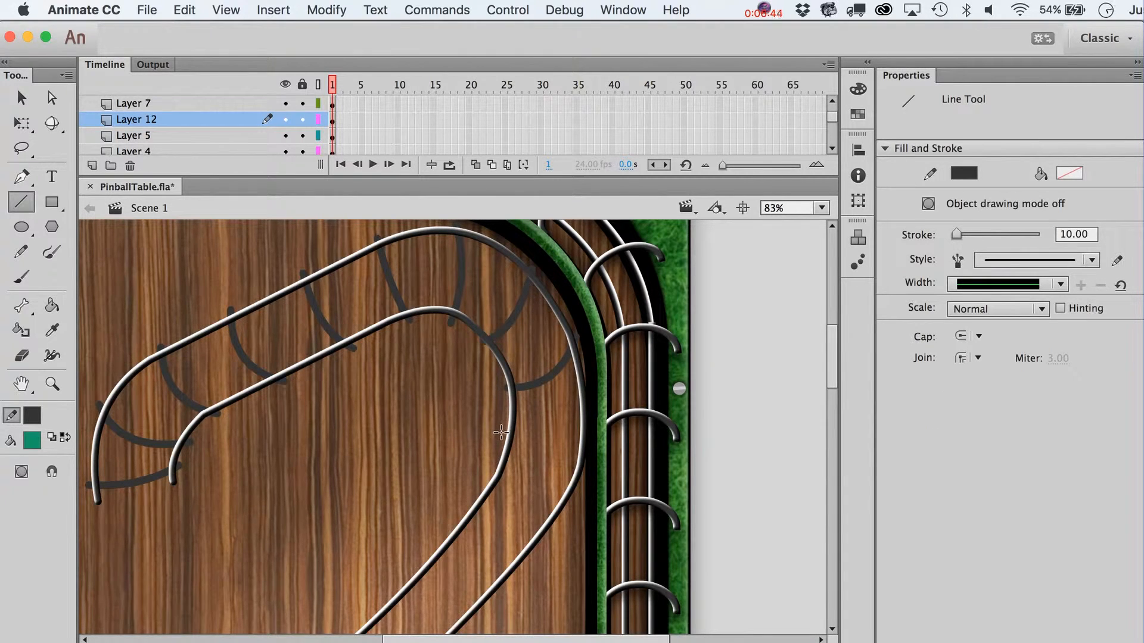
mouse_move(504, 436)
left_mouse_down()
mouse_move(591, 436)
mouse_move(551, 463)
left_mouse_up()
key("v")
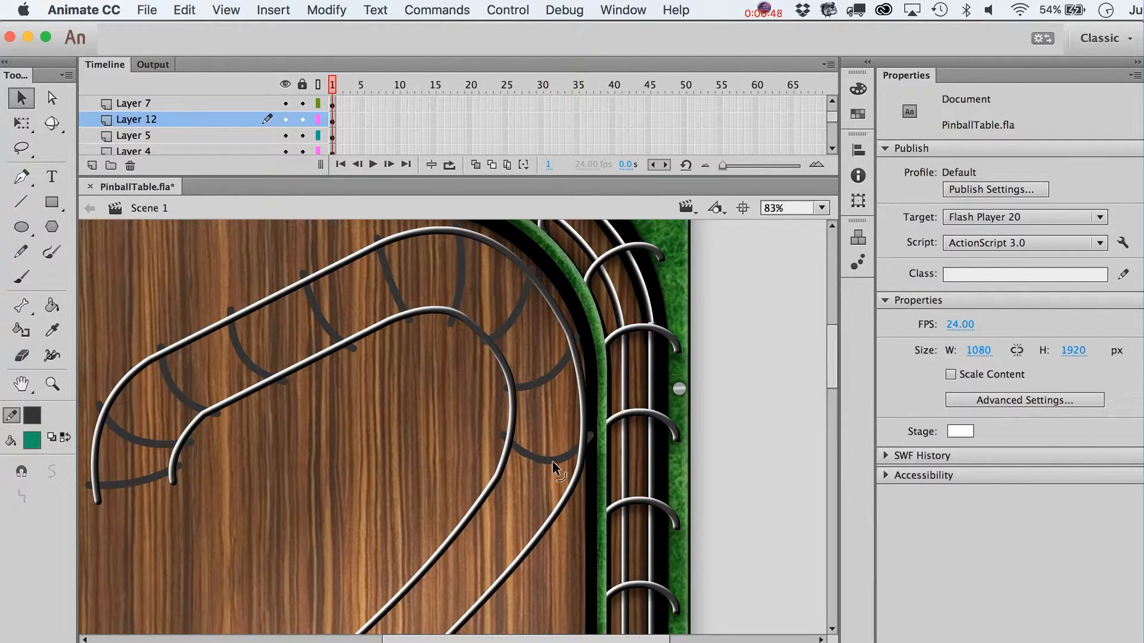
key("n")
scroll(479, 492, "down", 2)
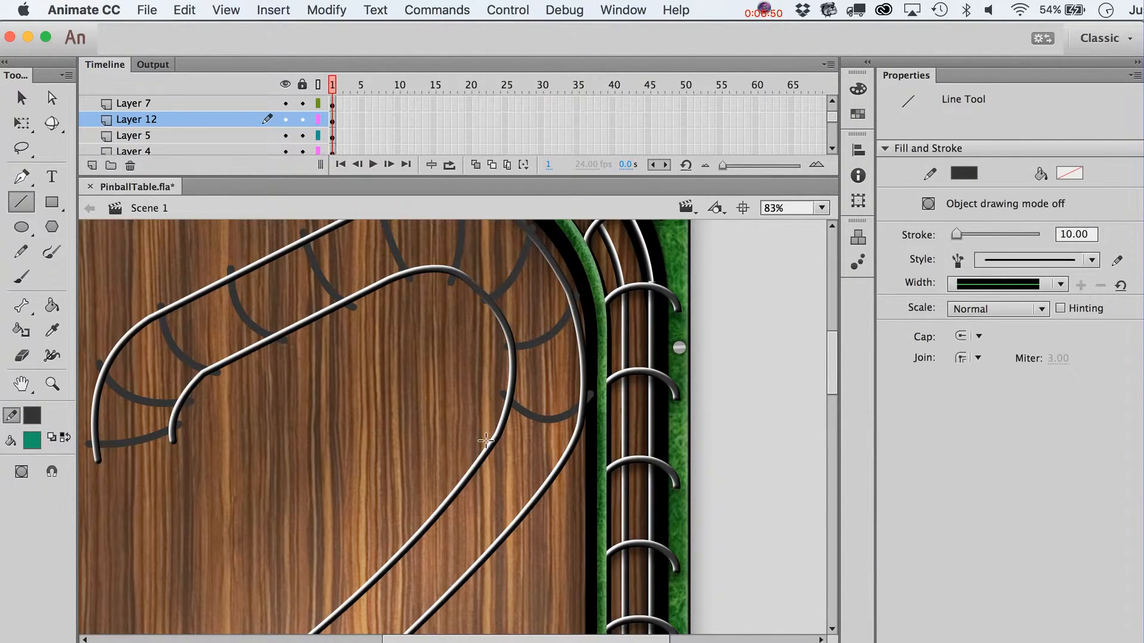
left_click_drag(480, 445, 550, 488)
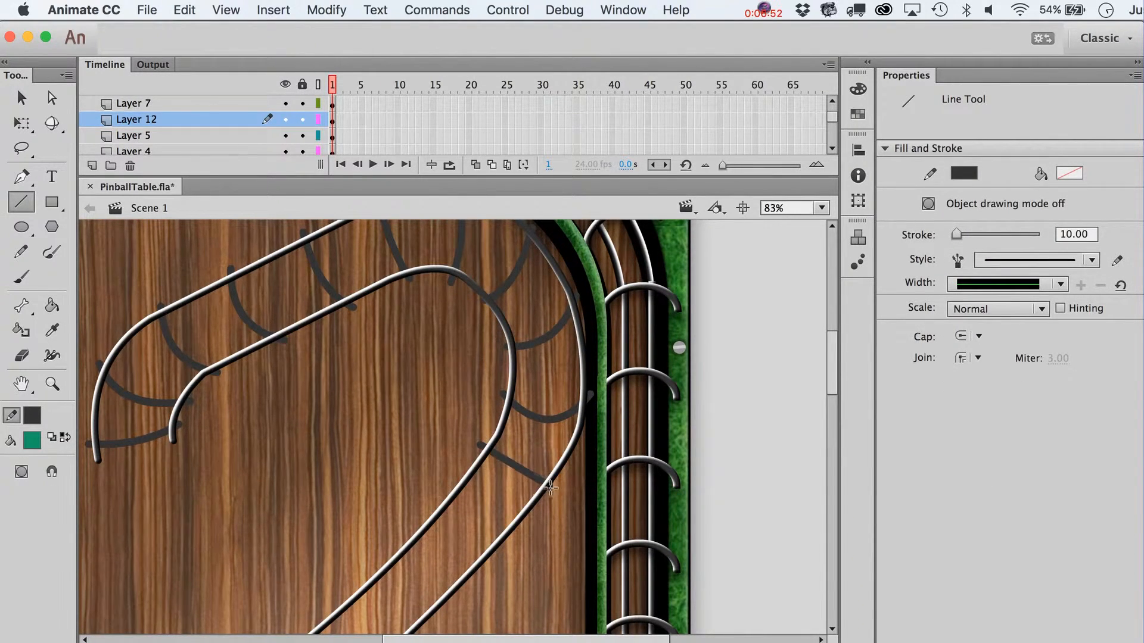
key("v")
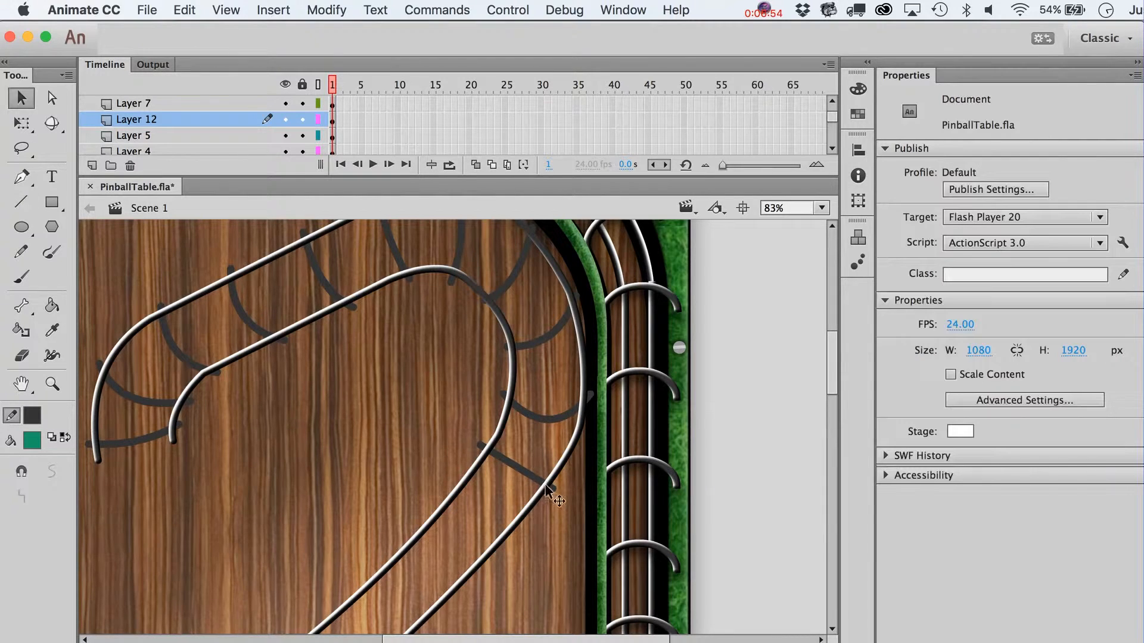
left_click_drag(514, 464, 510, 499)
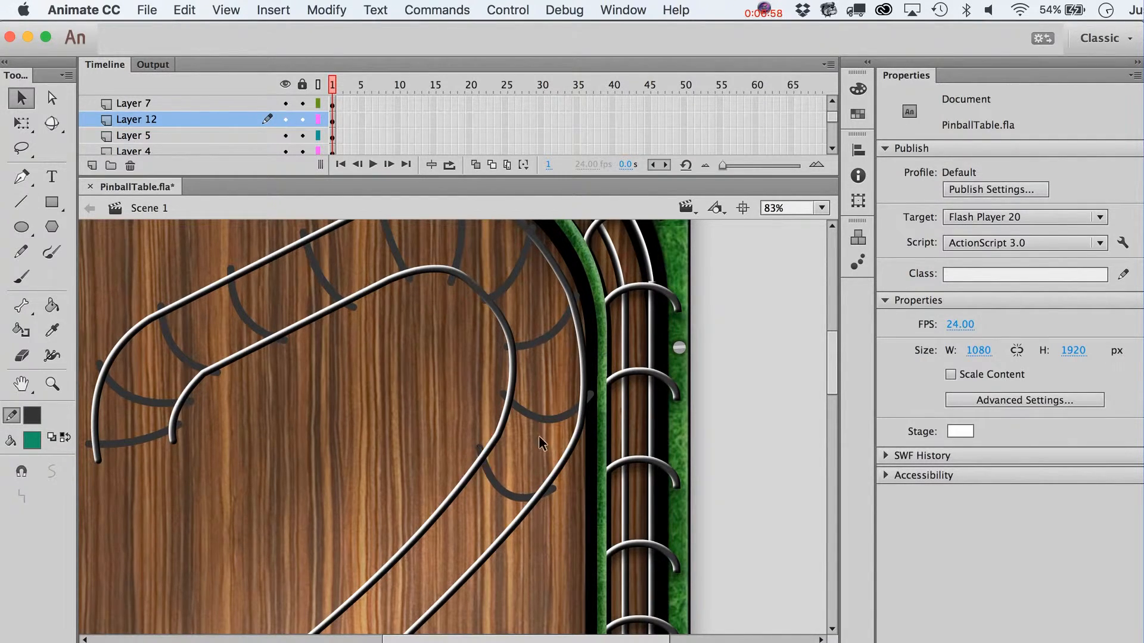
Step: Draw two crossbars across the upper half of the ramp's downward diagonal and bend each into an arc sagging toward the lower left
scroll(538, 435, "down", 3)
key("n")
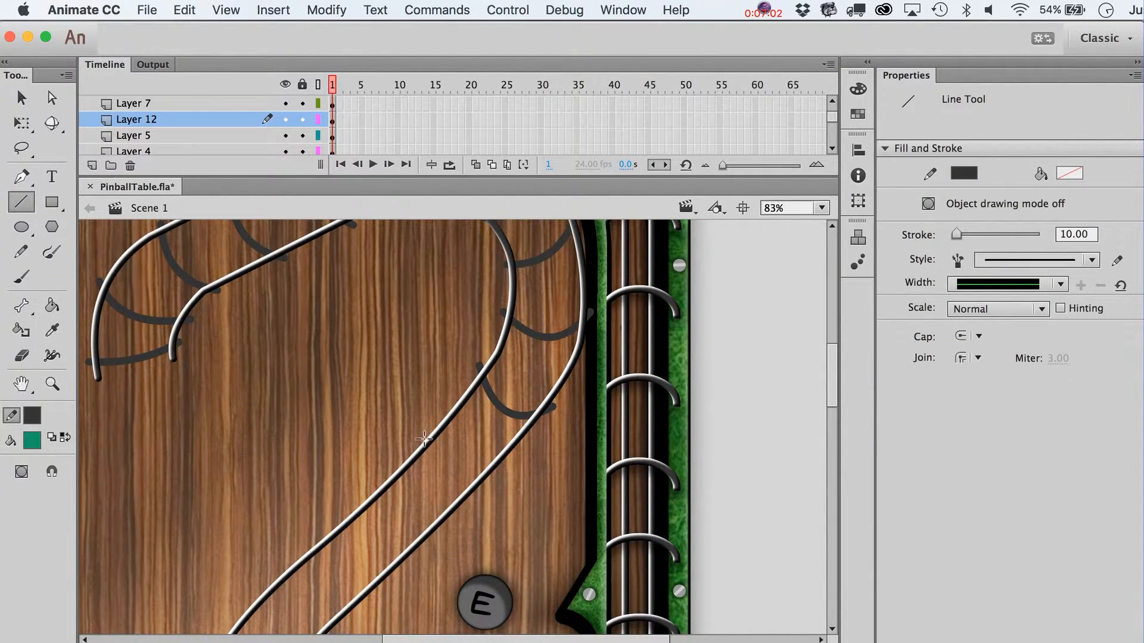
mouse_move(424, 439)
left_mouse_down()
mouse_move(479, 492)
mouse_move(438, 483)
left_mouse_up()
key("v")
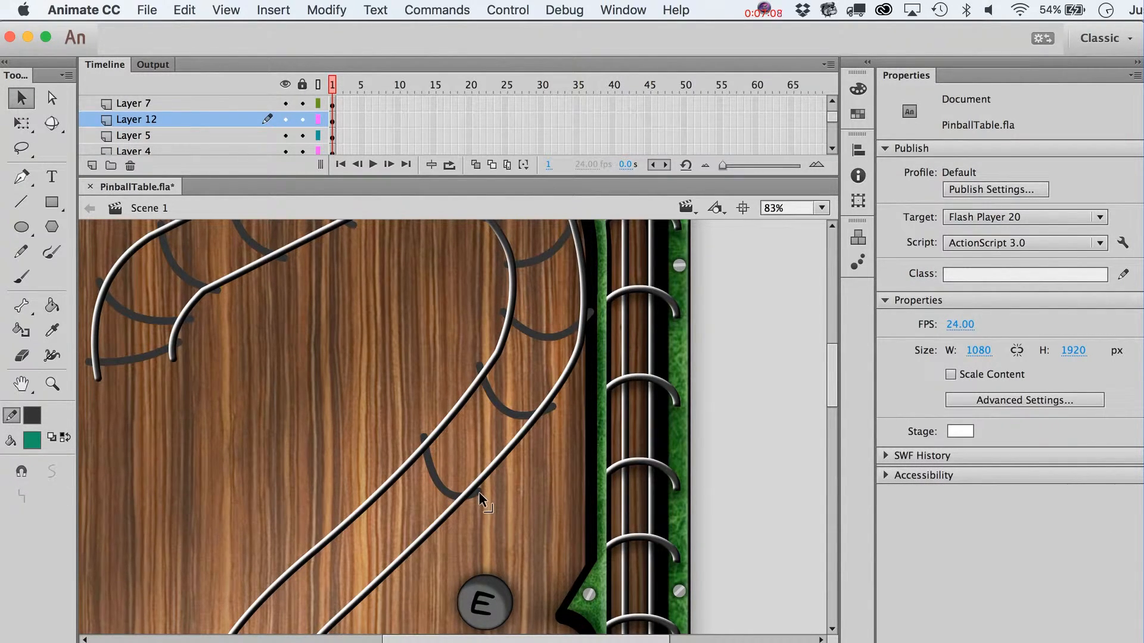
left_click_drag(477, 491, 489, 482)
scroll(446, 481, "down", 3)
scroll(446, 481, "left", 8)
key("n")
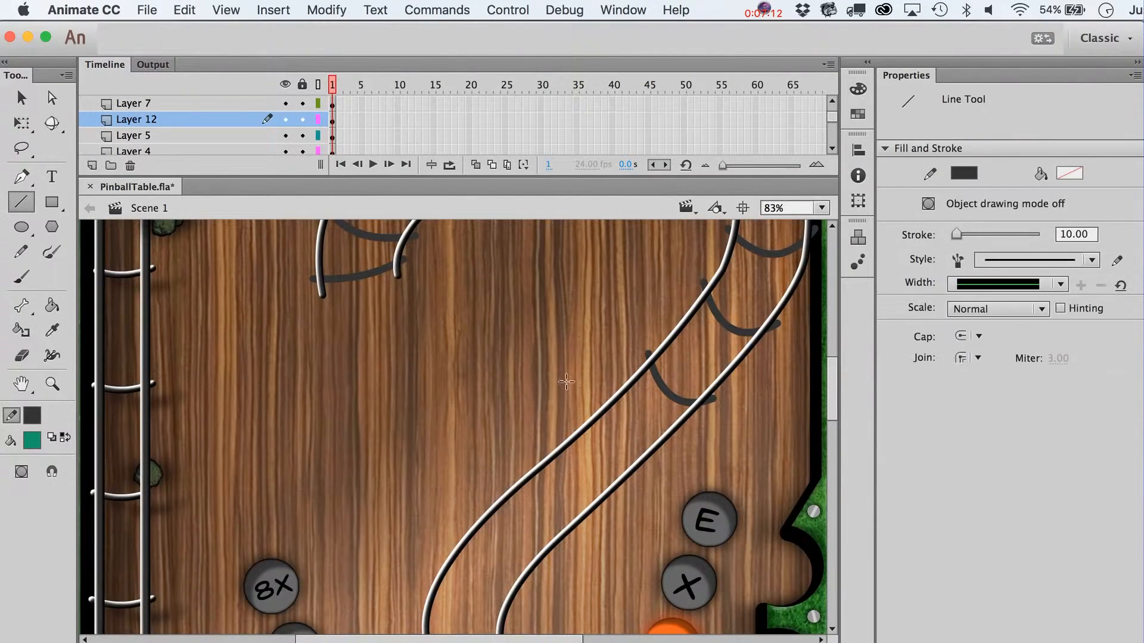
left_click_drag(578, 421, 647, 470)
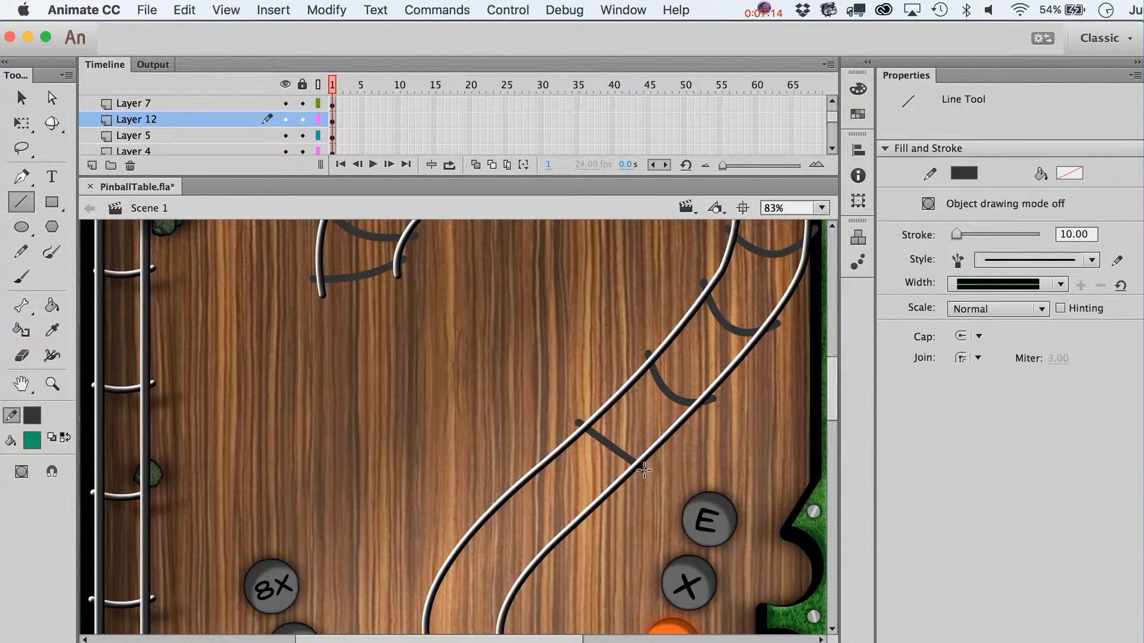
key("v")
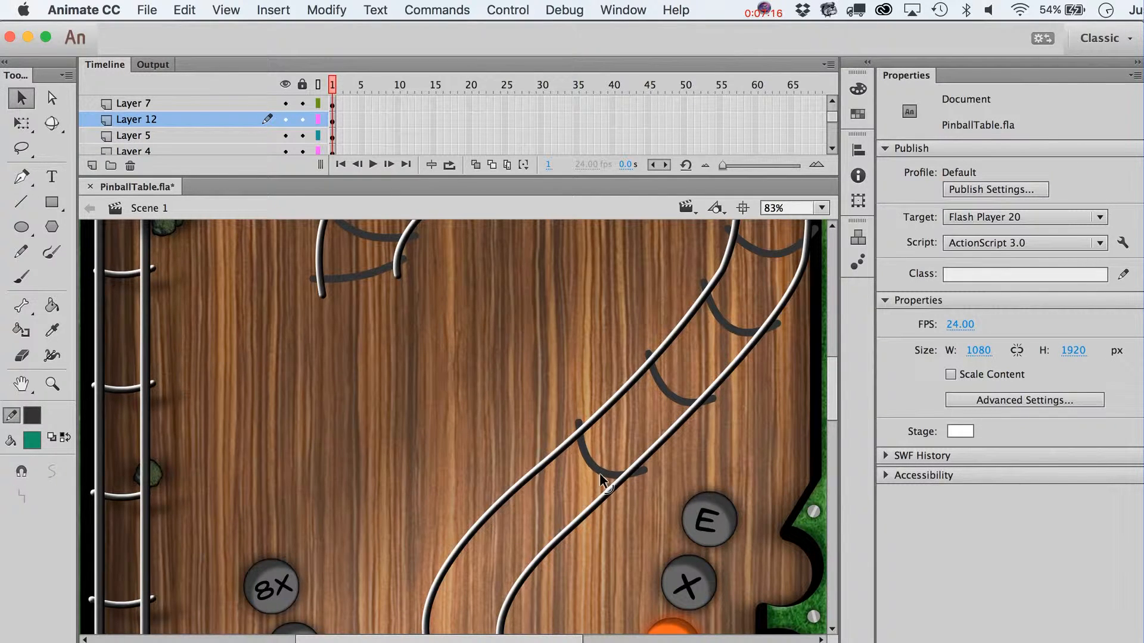
Step: Draw two crossbars where the diagonal turns into the ramp's lower bend and bow each toward the lower left
scroll(600, 476, "down", 2)
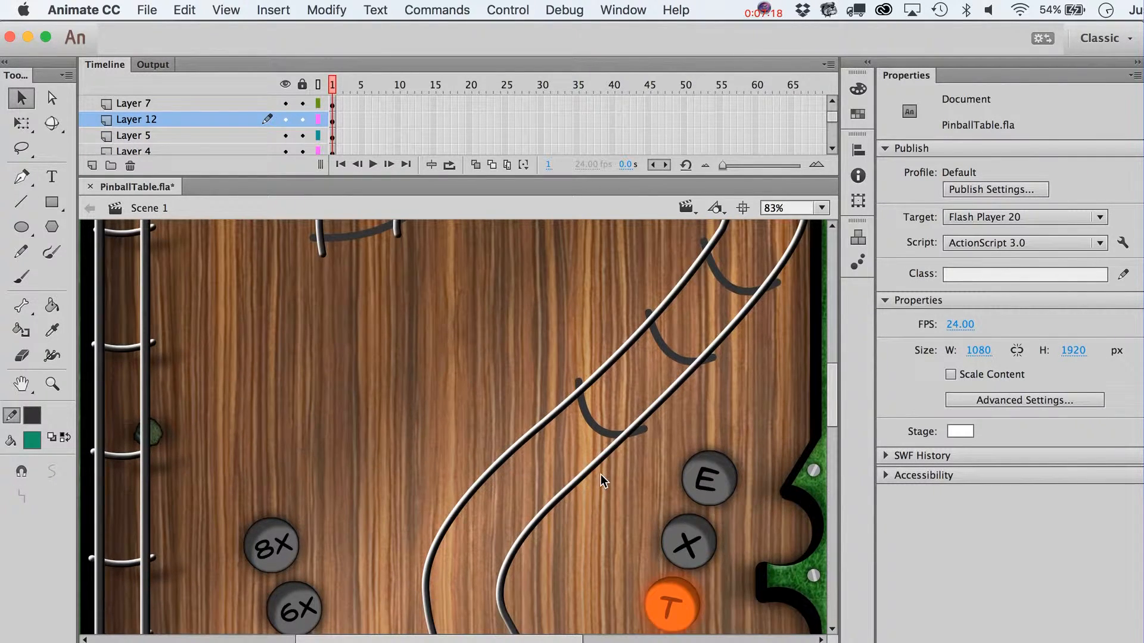
scroll(601, 474, "right", 4)
scroll(600, 474, "down", 2)
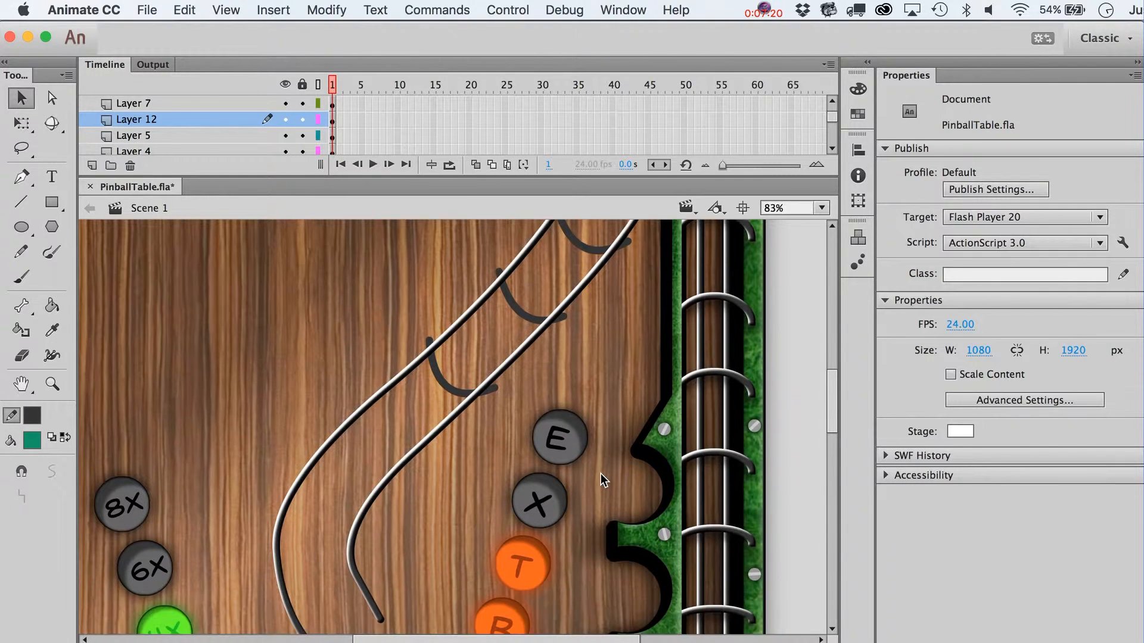
key("n")
left_click_drag(353, 410, 415, 461)
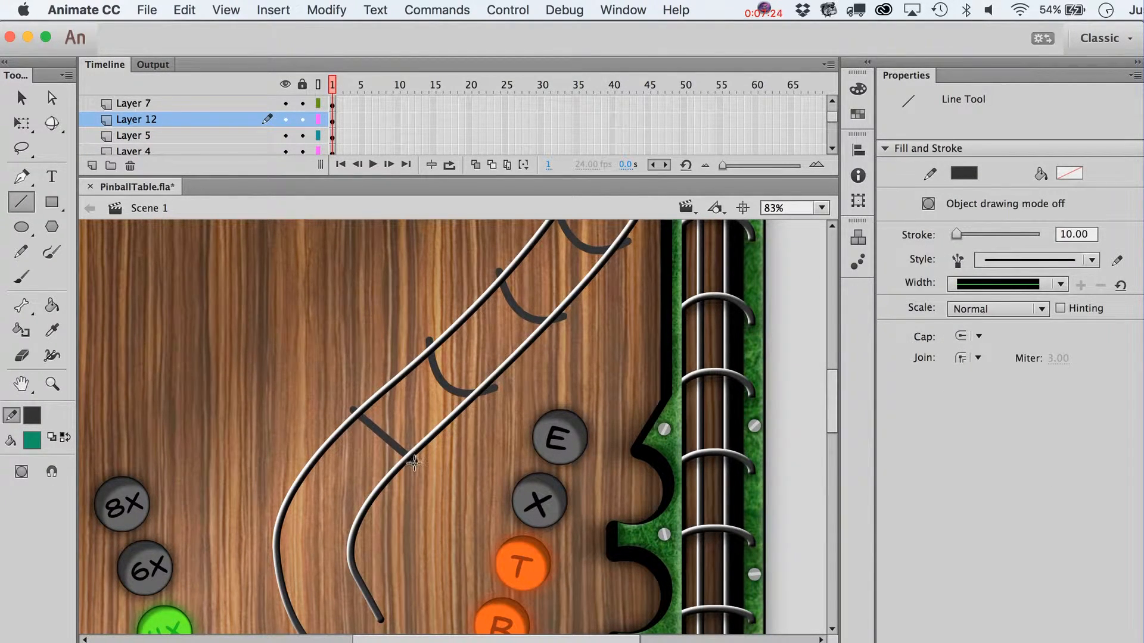
key("v")
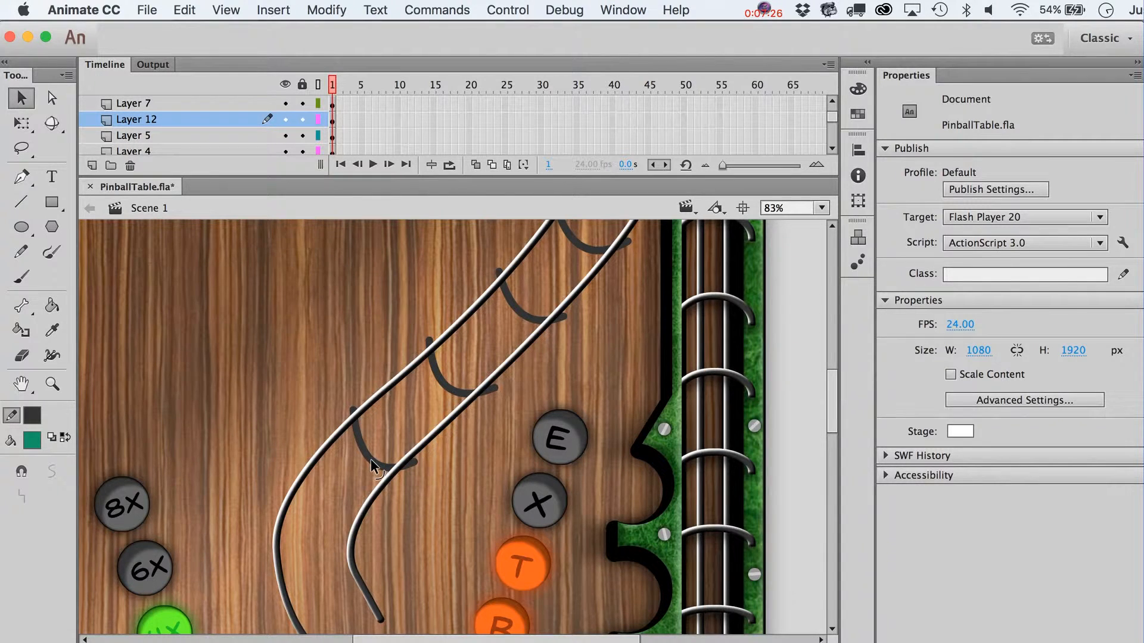
key("n")
mouse_move(289, 478)
left_mouse_down()
mouse_move(362, 518)
mouse_move(328, 523)
left_mouse_up()
key("v")
Step: Add two crossbars below the lower bend, the last one joining the rail ends, and curve both slightly downward
scroll(290, 485, "down", 5)
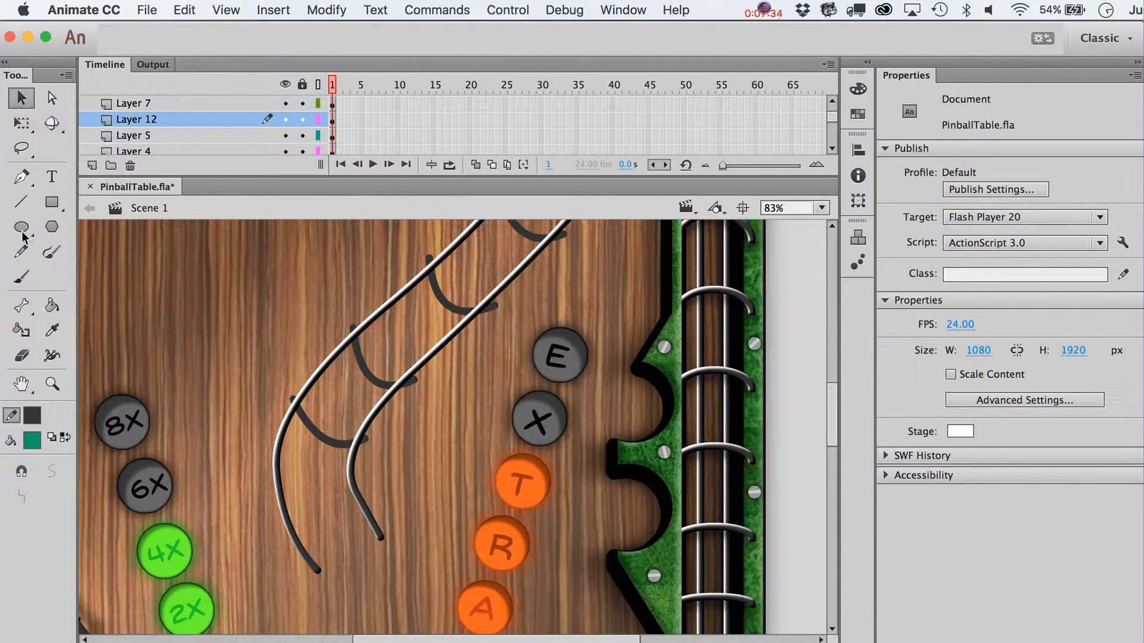
key("n")
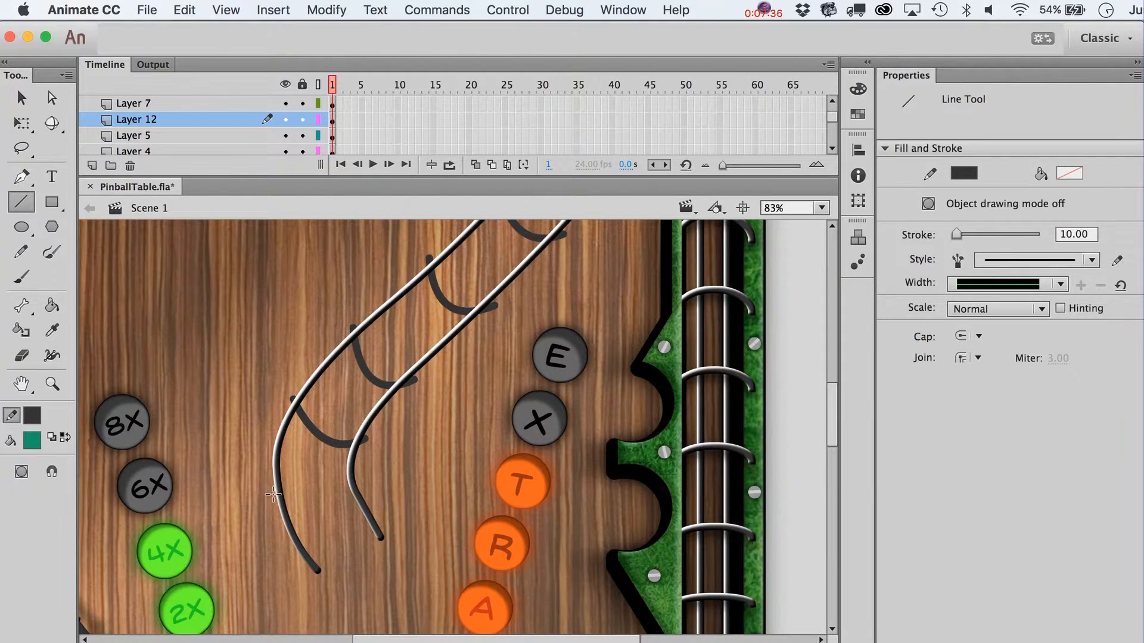
mouse_move(273, 491)
left_mouse_down()
mouse_move(368, 479)
mouse_move(327, 506)
left_mouse_up()
key("v")
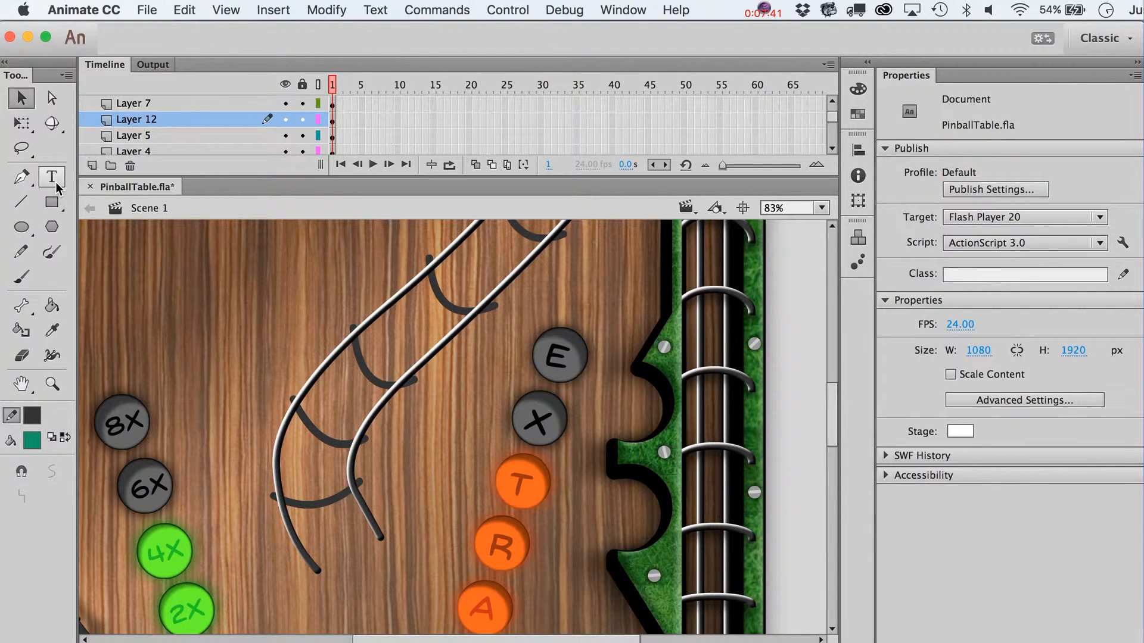
left_click(21, 204)
left_click_drag(312, 566, 376, 529)
key("v")
key("super+1")
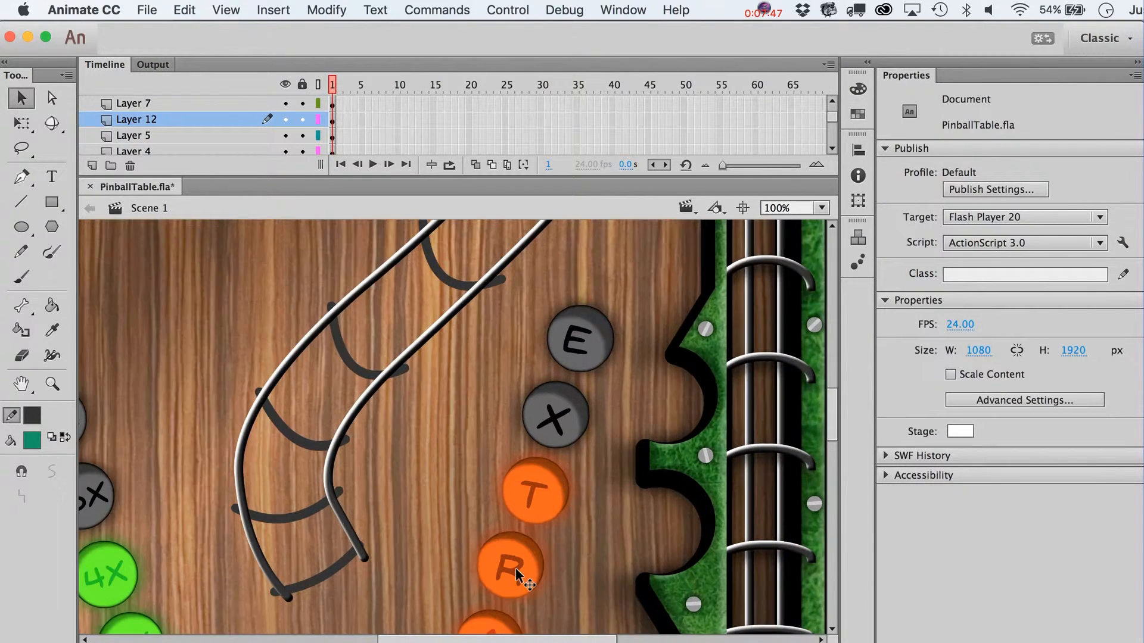
key("super+minus")
key("super+minus")
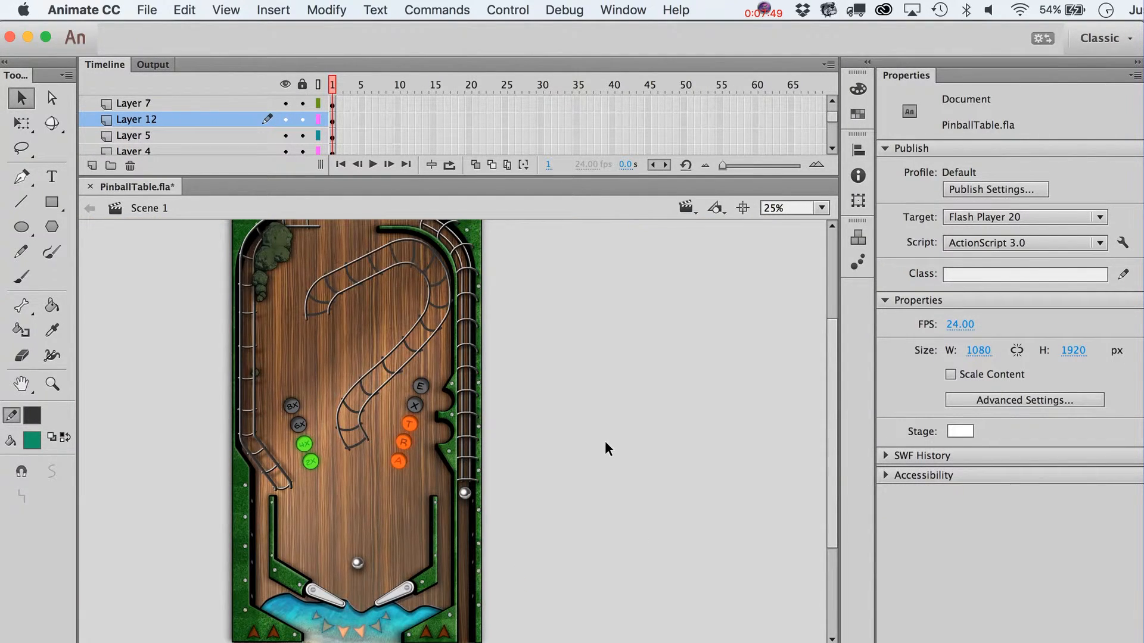
scroll(606, 448, "up", 2)
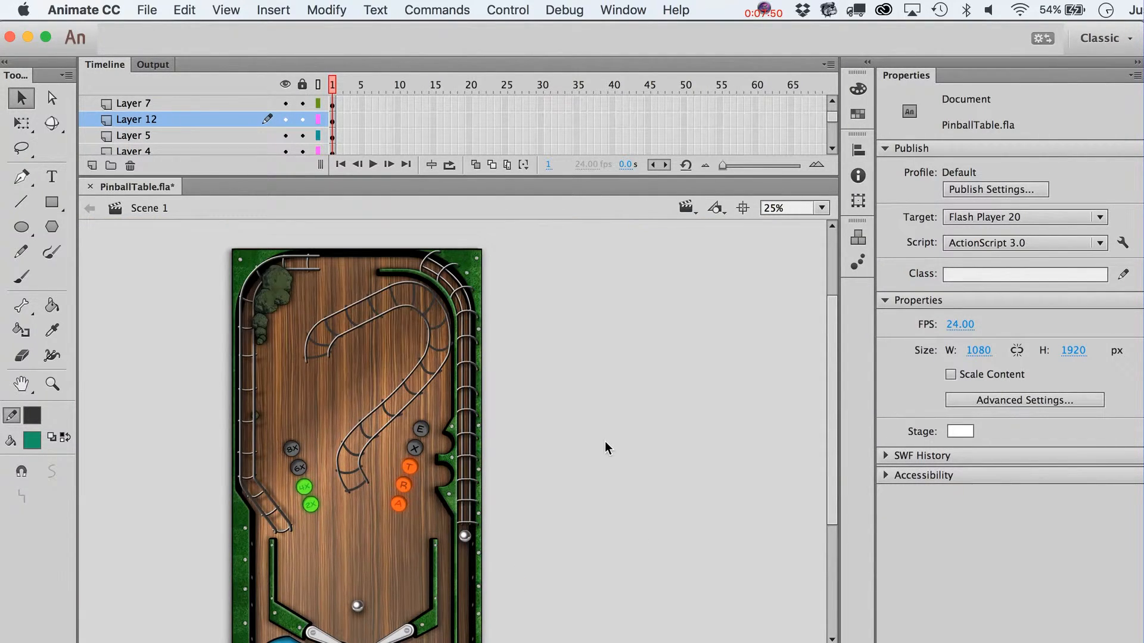
left_click(320, 353)
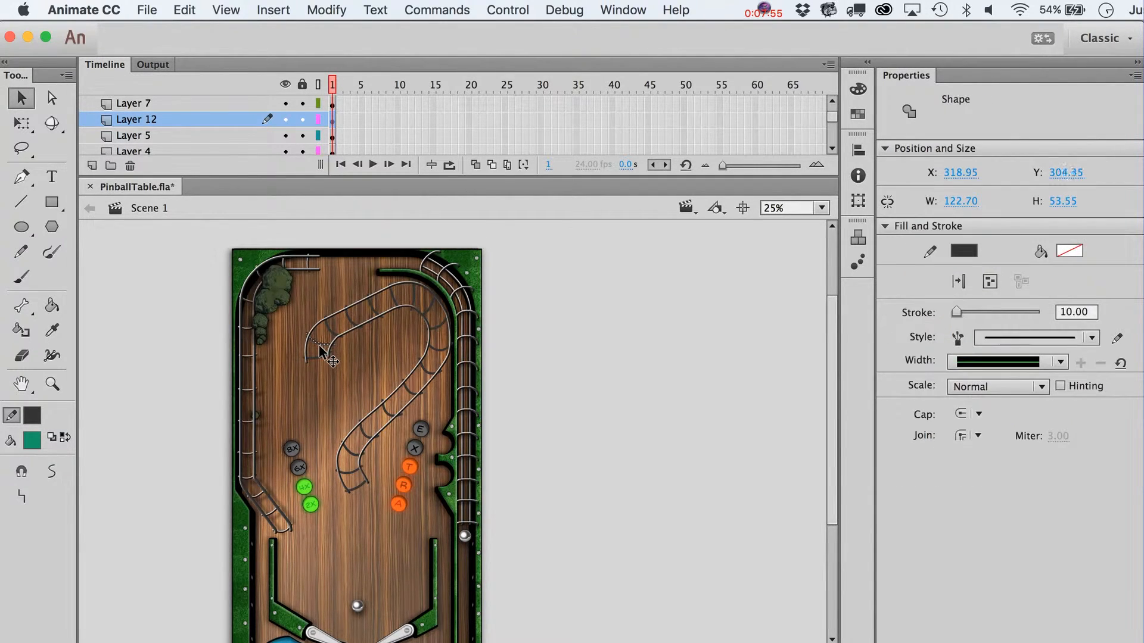
left_click(686, 443)
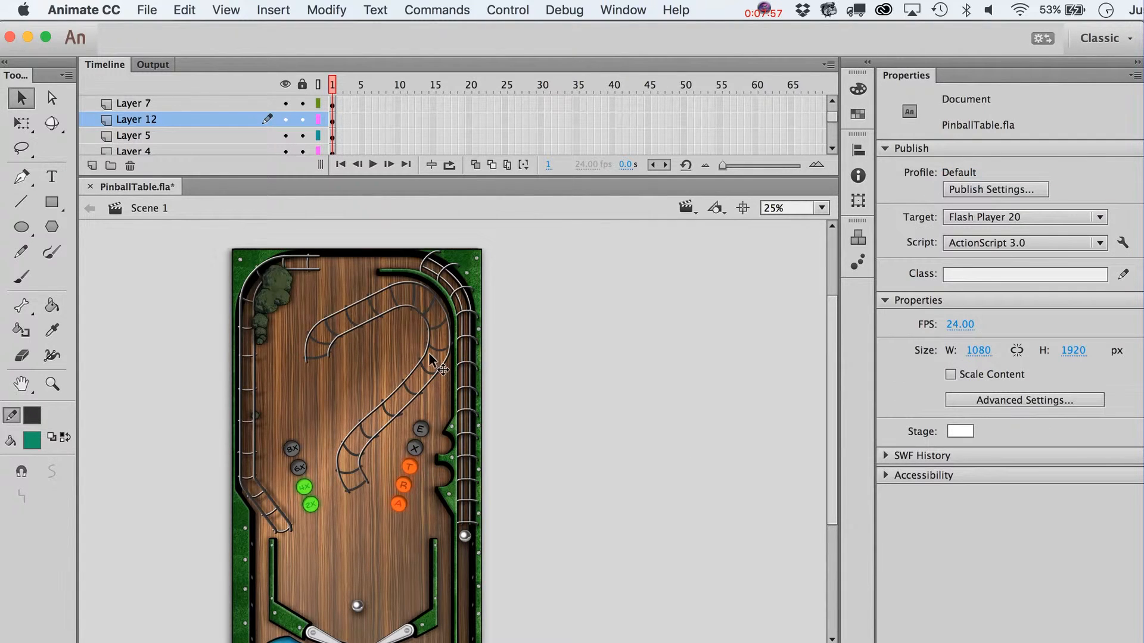
mouse_move(549, 272)
left_mouse_down()
mouse_move(312, 356)
mouse_move(298, 372)
left_mouse_up()
left_click_drag(551, 336, 323, 463)
left_click(595, 420)
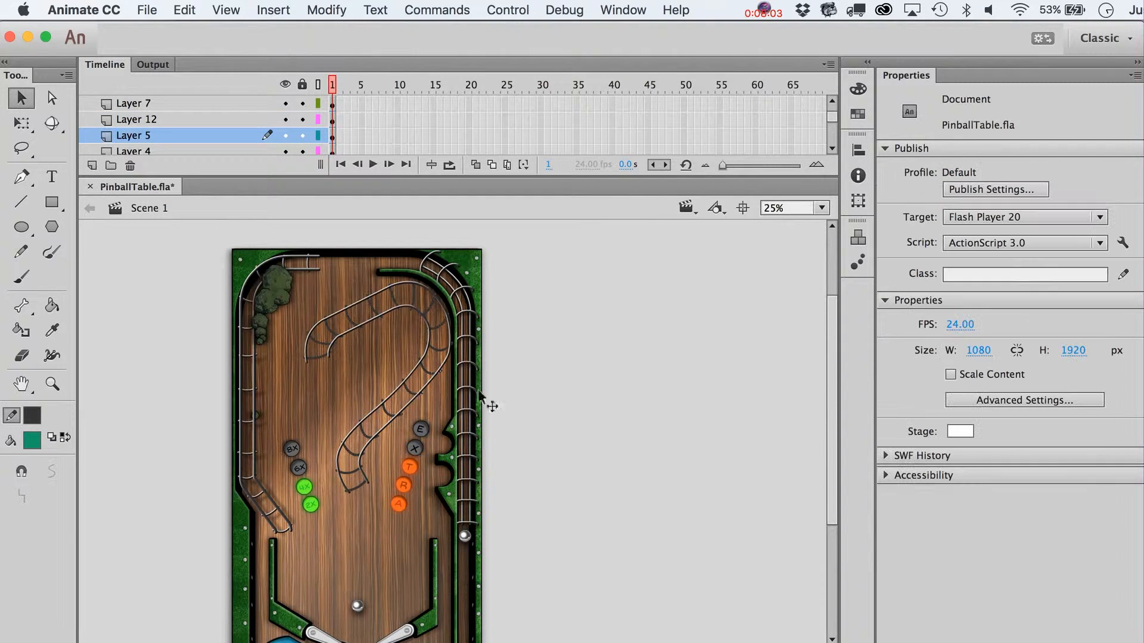
left_click(432, 371)
Step: Convert all the crossbars on Layer 12 into one movie clip symbol and apply a Bevel filter to it
left_click(342, 122)
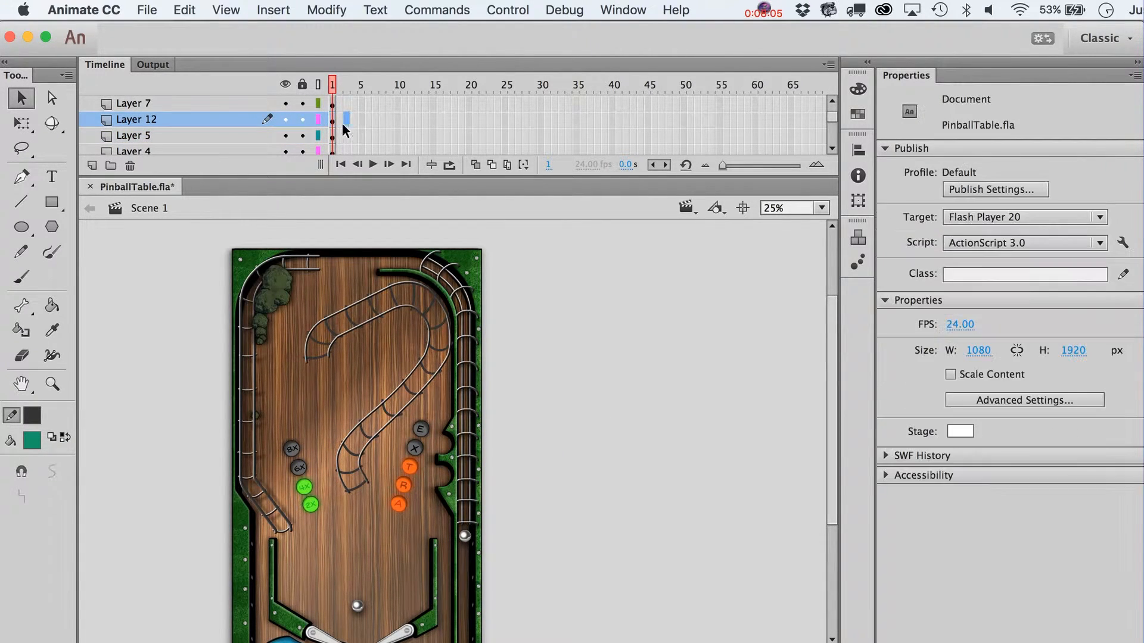
left_click(331, 121)
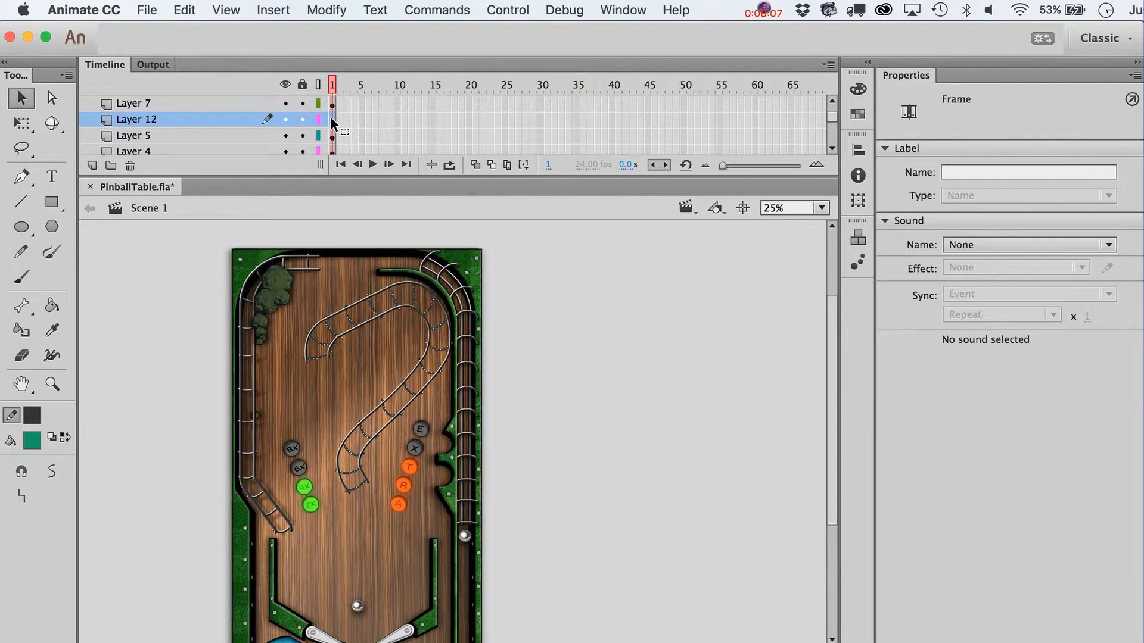
key("F8")
key("Return")
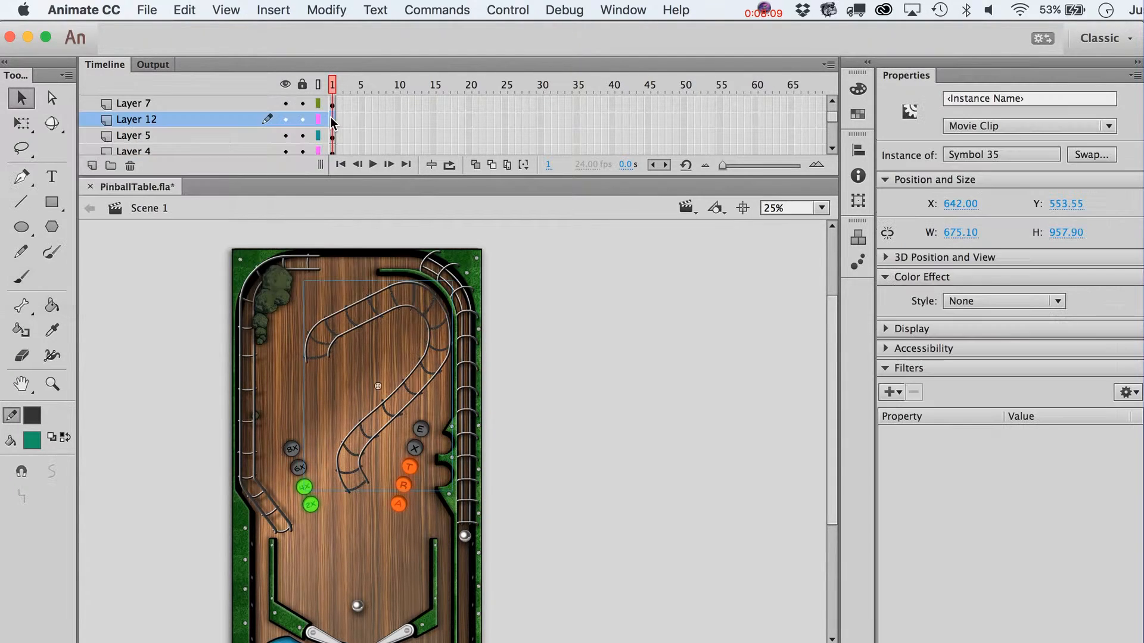
left_click(895, 391)
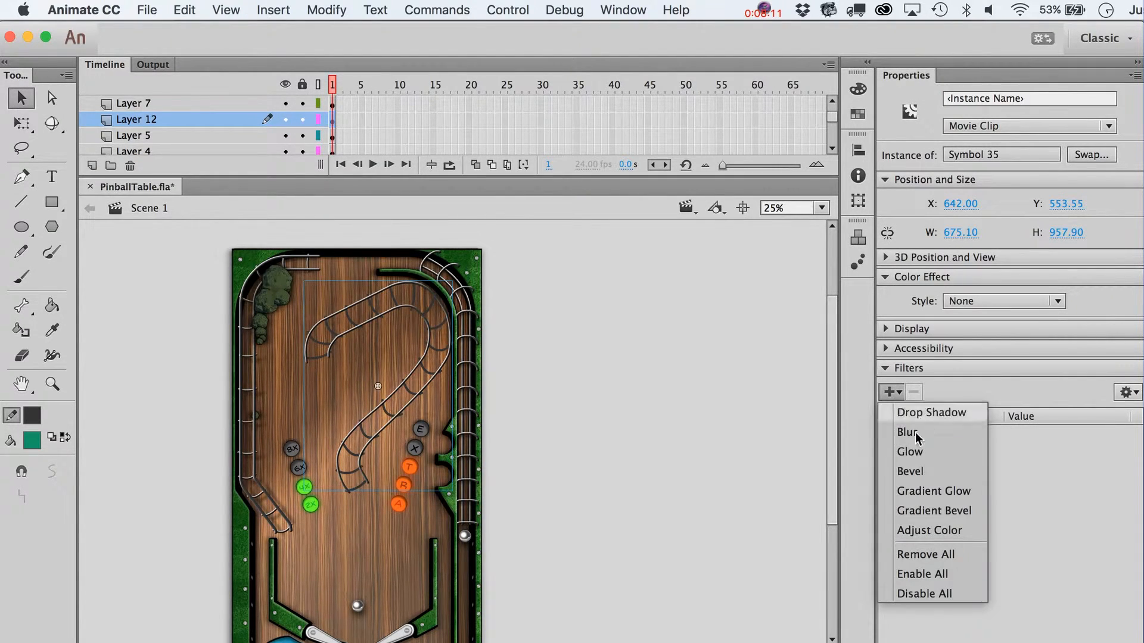
left_click(927, 473)
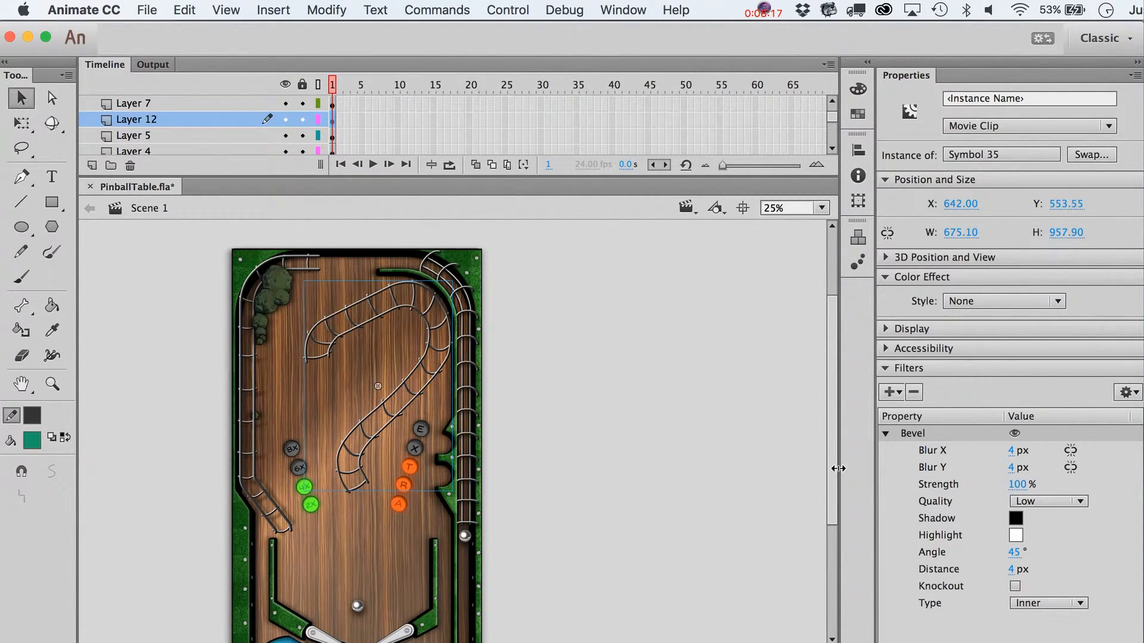
left_click(632, 444)
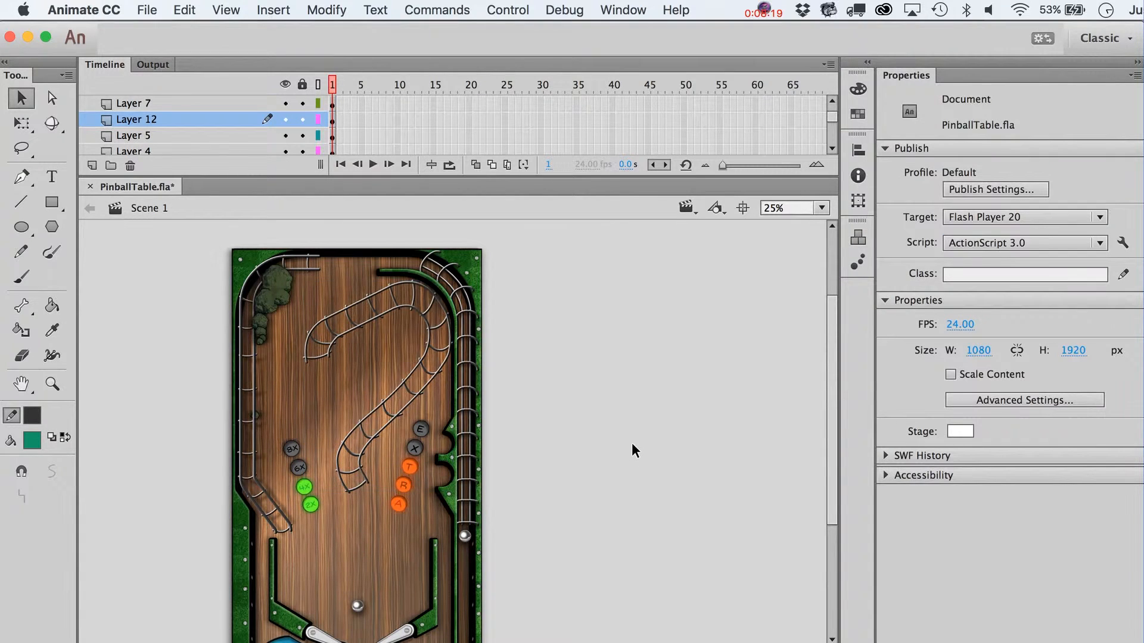
Step: Place a copy of the ramp's rails and crossbars beside the table and break it apart into raw strokes
left_click(393, 310)
left_click(390, 309, "shift")
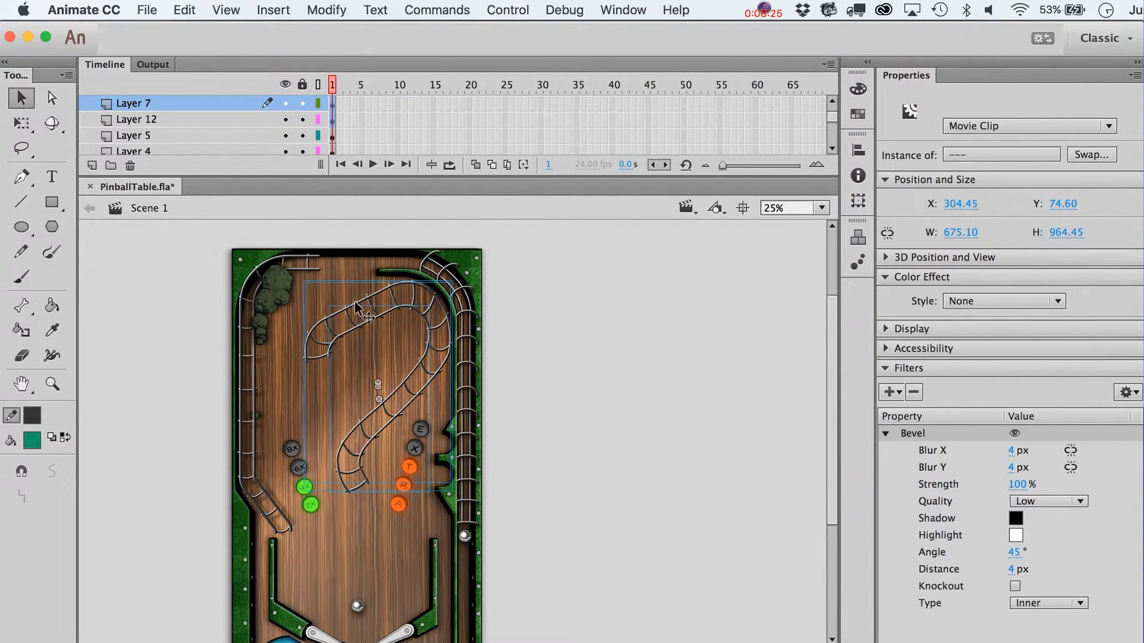
left_click_drag(443, 330, 638, 320)
key("super+b")
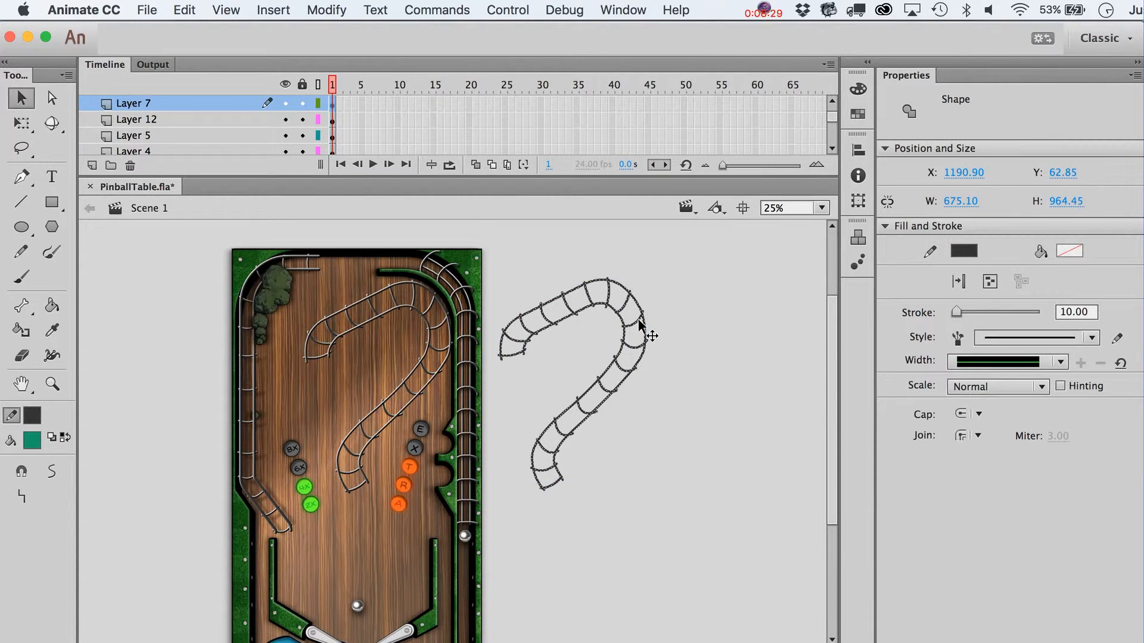
Step: Change the copied ramp's strokes to black and set their stroke height to 20
left_click(965, 251)
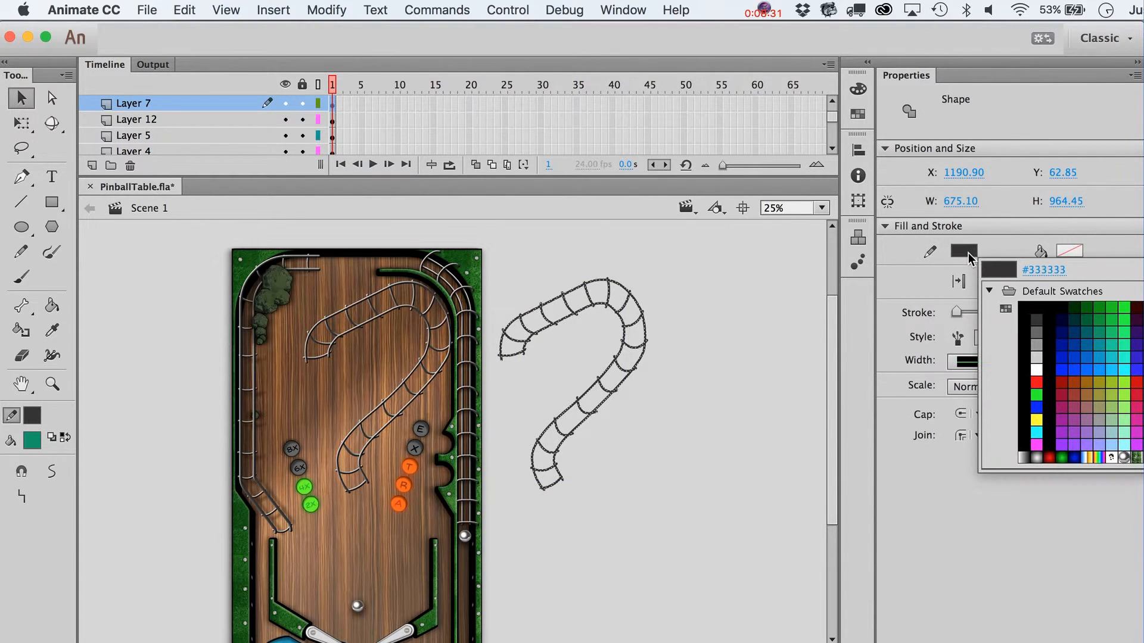
left_click(1030, 311)
left_click(1066, 312)
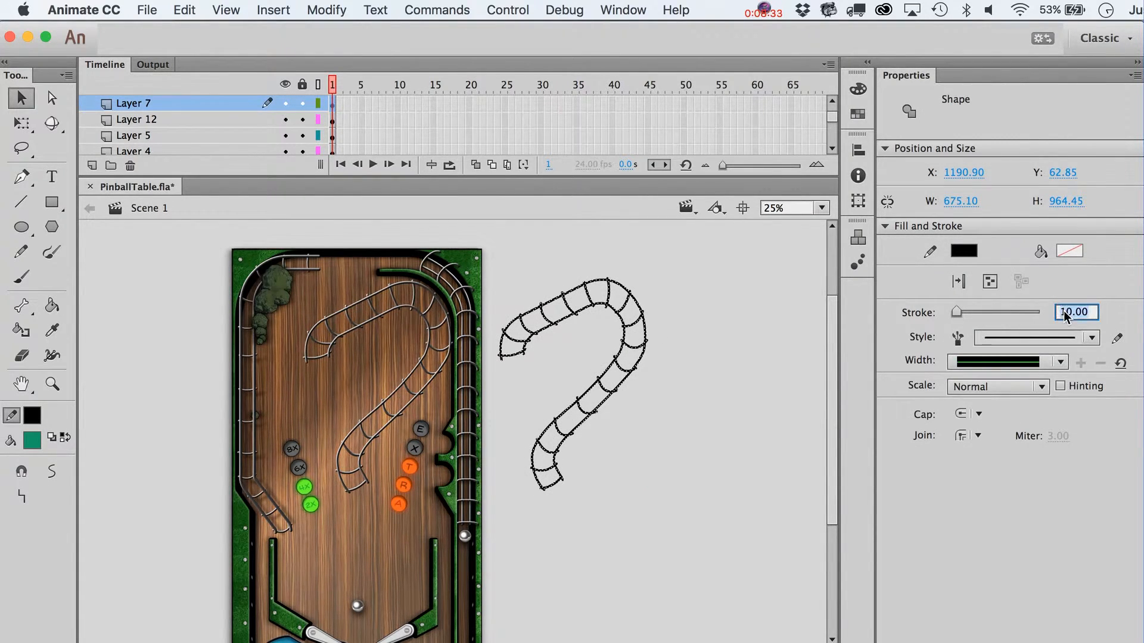
type("20")
key("Return")
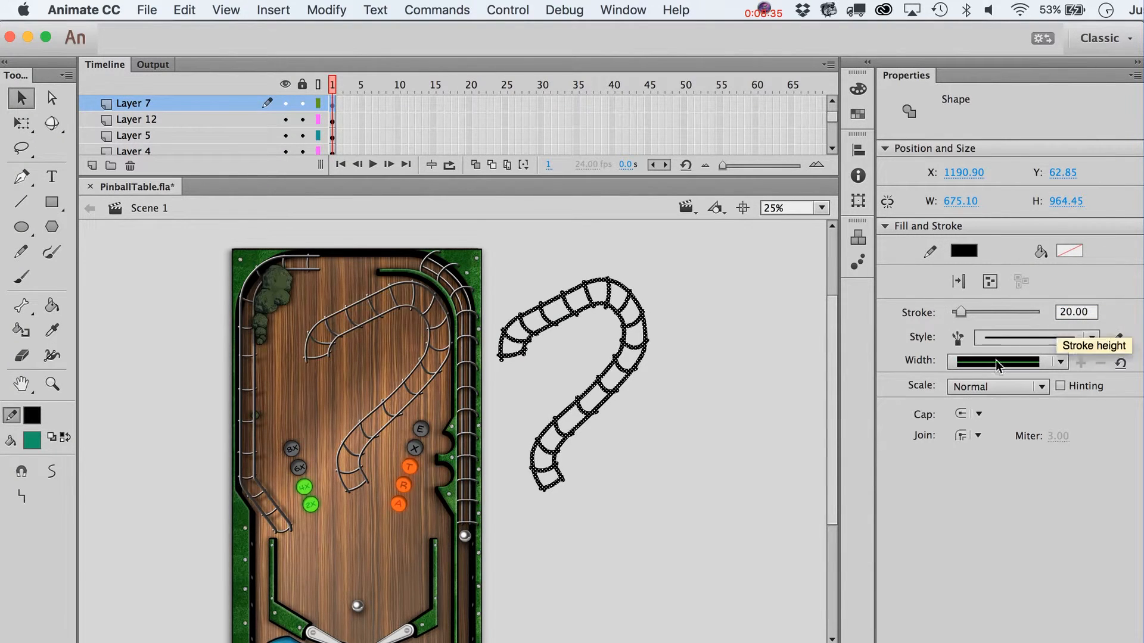
Step: Convert the black ramp copy into a movie clip symbol named "shadow"
key("F8")
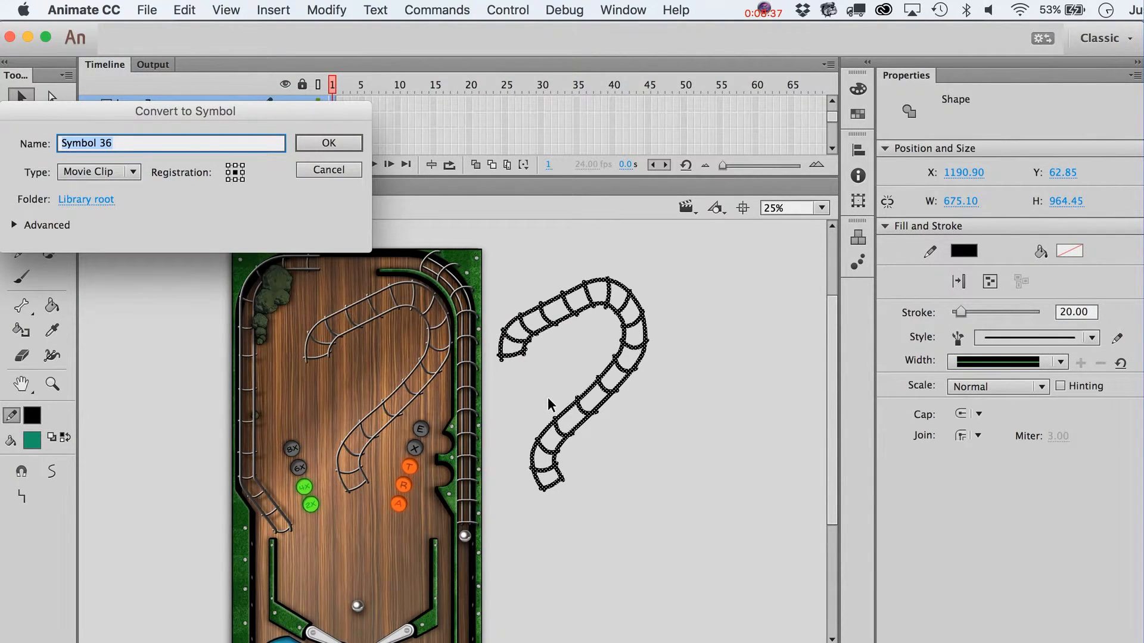
type("shadow")
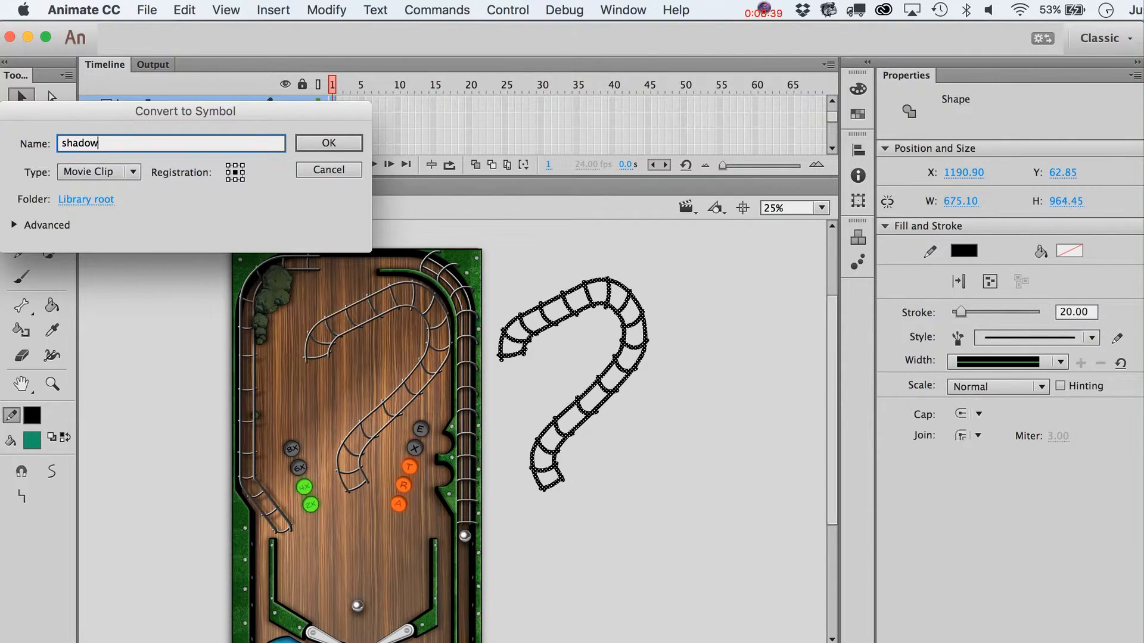
key("Return")
Step: Apply a Blur filter to the shadow clip with High quality, Blur X 12 px and Blur Y 15 px
left_click(890, 392)
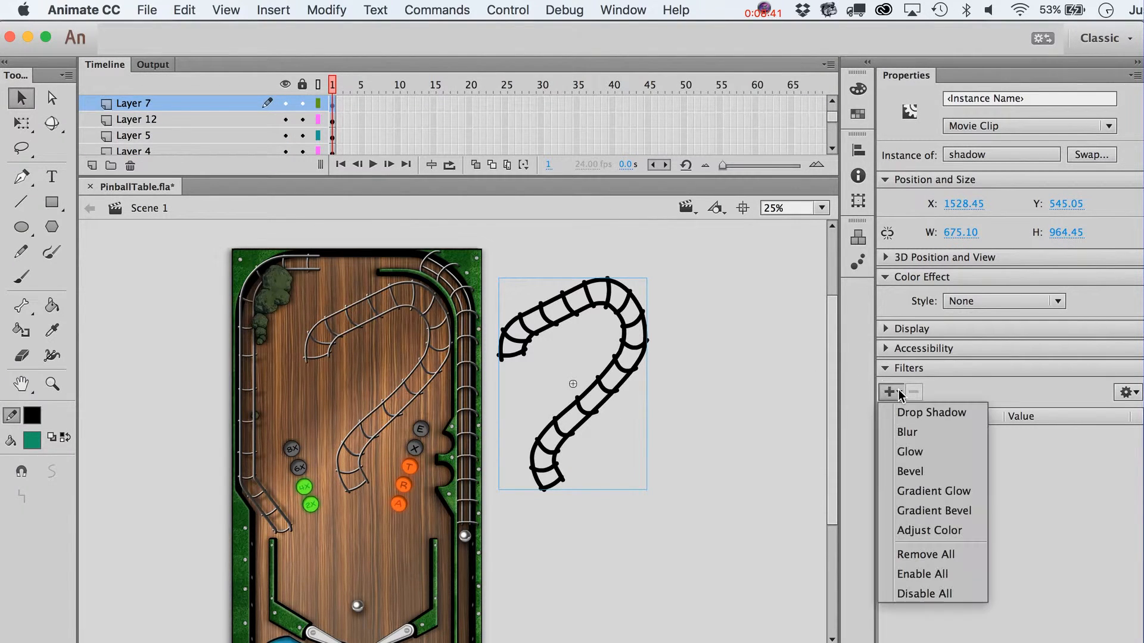
left_click(909, 438)
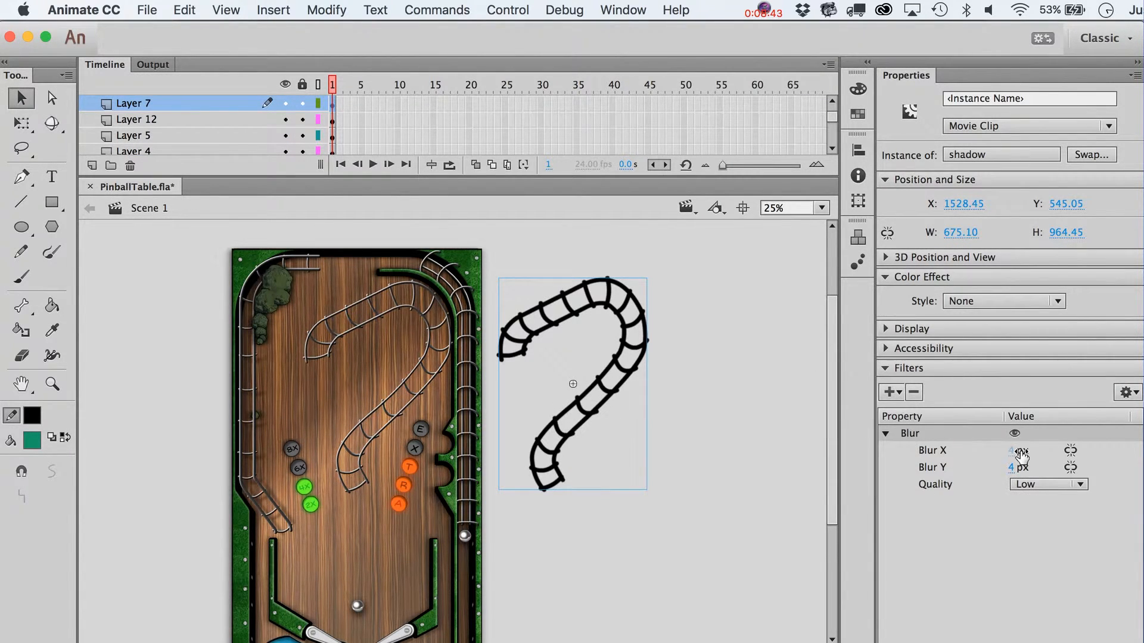
left_click(1031, 492)
left_click(1033, 534)
left_click(1013, 450)
type("12")
left_click(1015, 467)
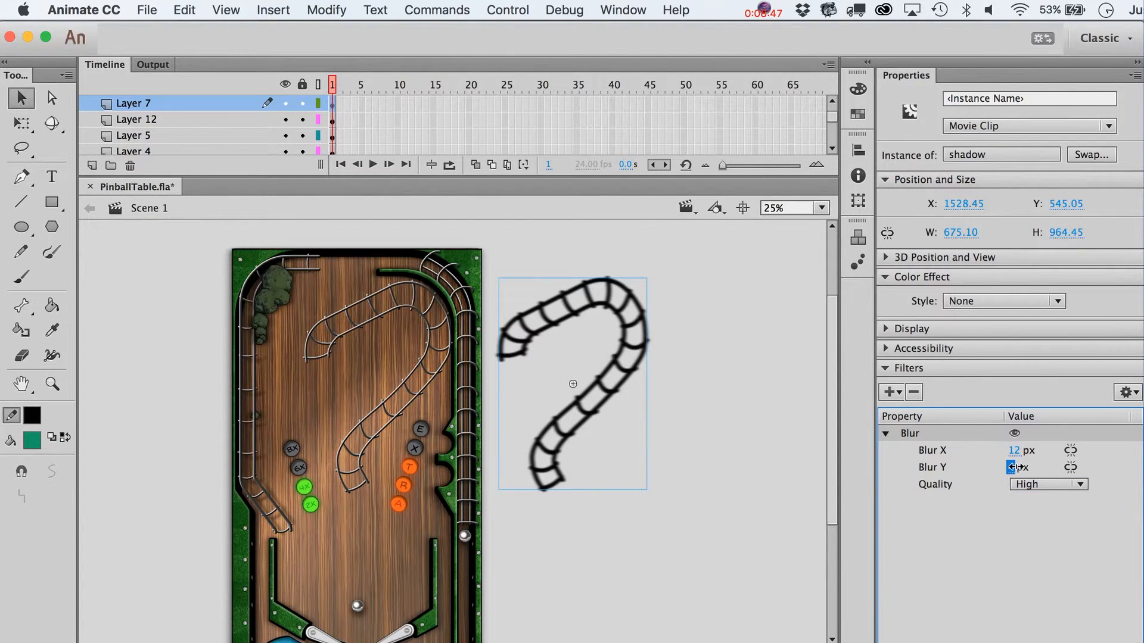
type("15")
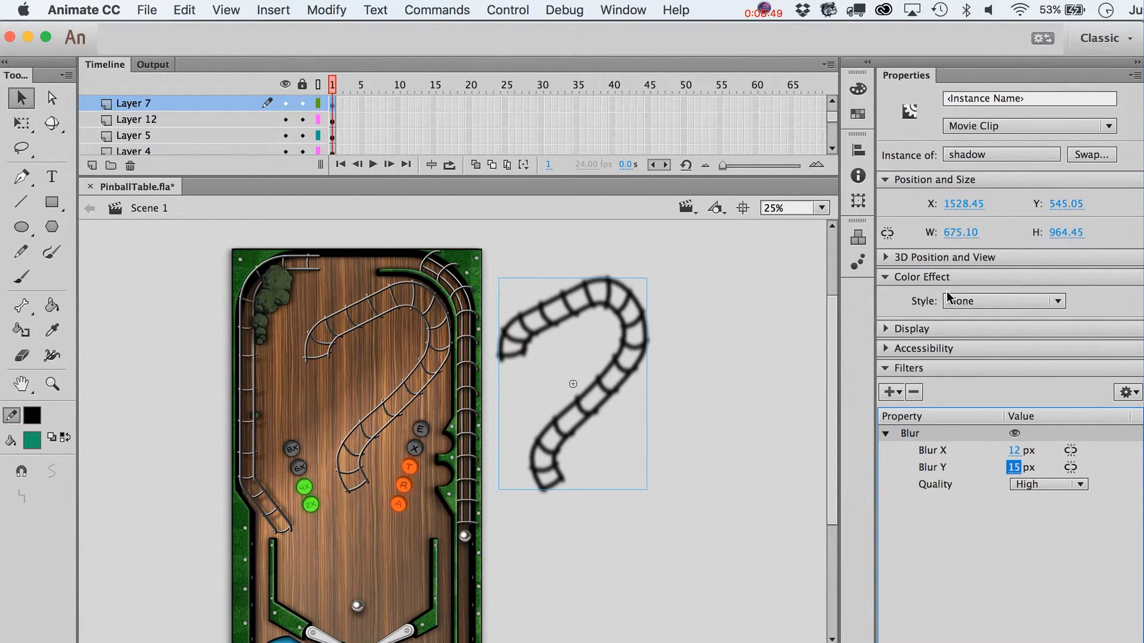
Step: Apply an Alpha color effect to the shadow clip and set it to 32%
left_click(964, 301)
left_click(998, 398)
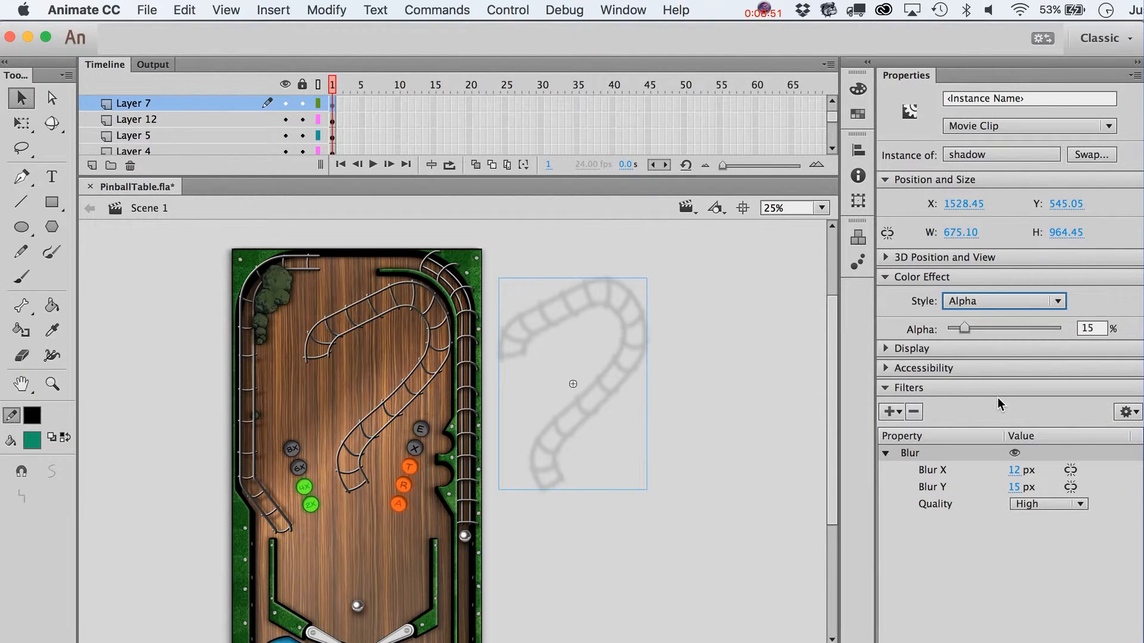
left_click_drag(964, 328, 984, 327)
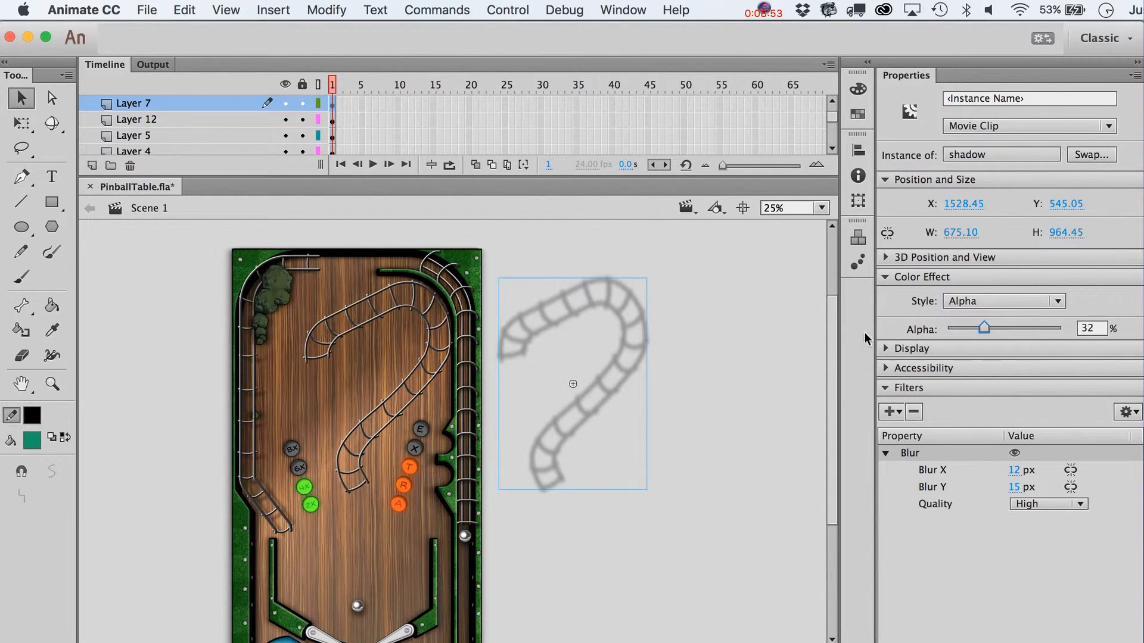
Step: Move the shadow clip onto the table beneath the curved ramp, placing it at about X 641, Y 573
left_click_drag(620, 333, 459, 348)
key("super+Down")
key("super+Down")
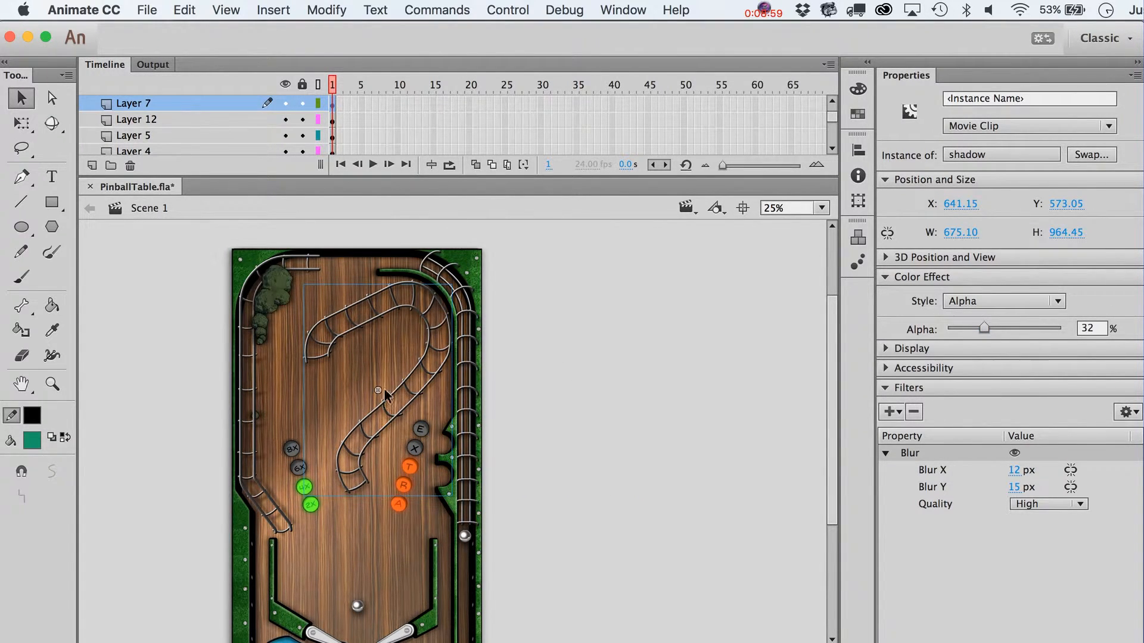
Step: Set the shadow's transformation point at the ramp's lower end and squash the shadow vertically to a height of about 888 px
left_click(53, 384)
left_click_drag(230, 278, 574, 556)
key("q")
left_click_drag(436, 393, 399, 543)
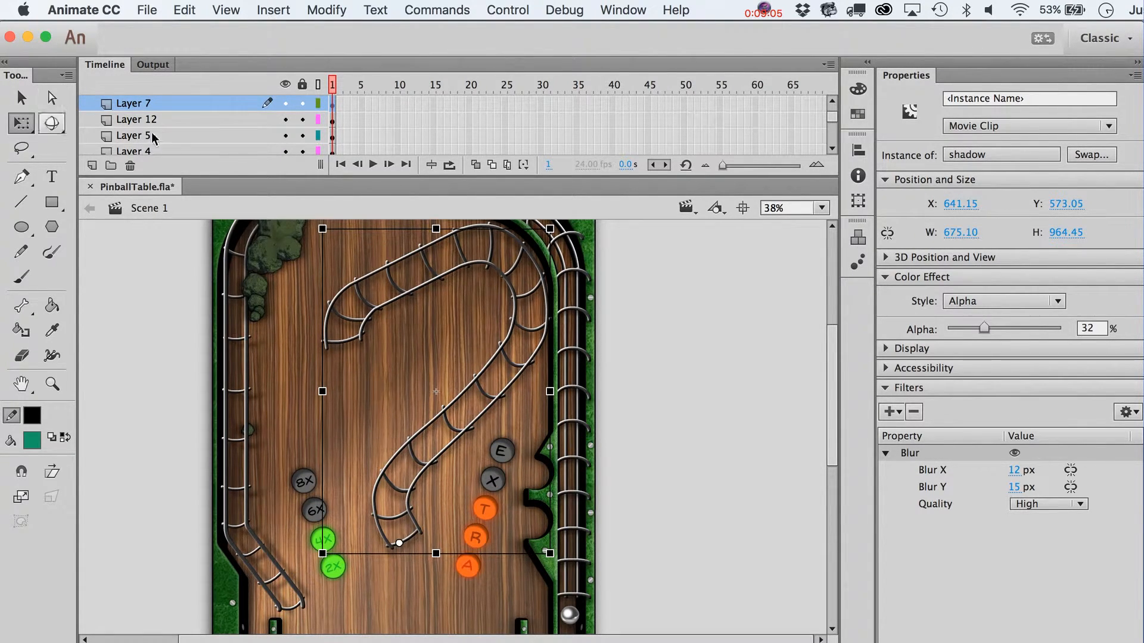
left_click_drag(435, 229, 436, 254)
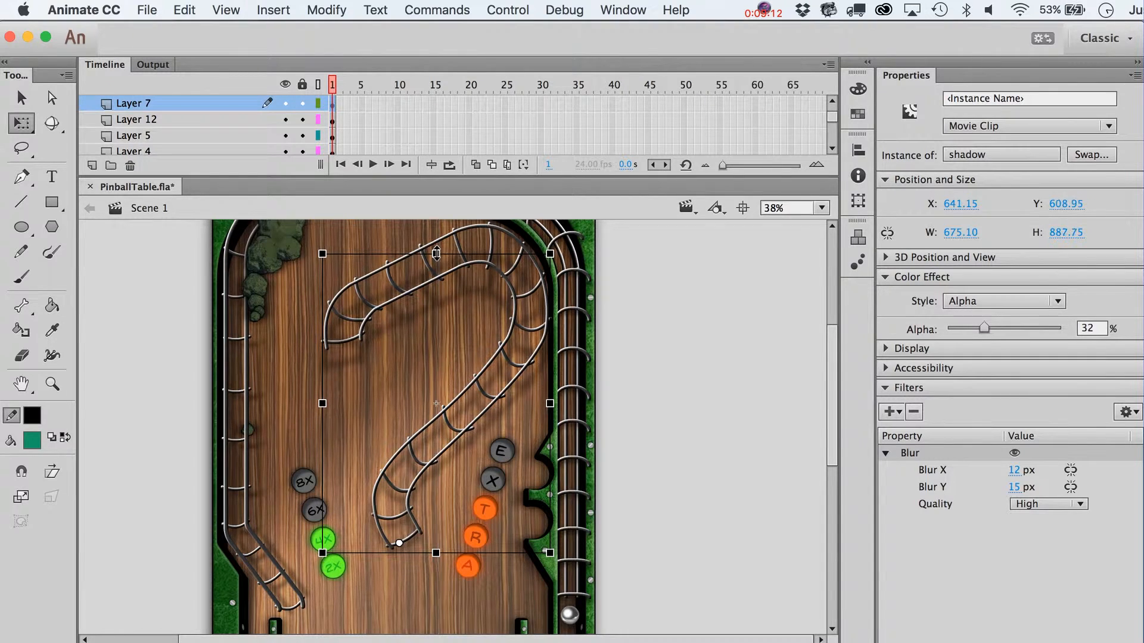
left_click(697, 354)
key("v")
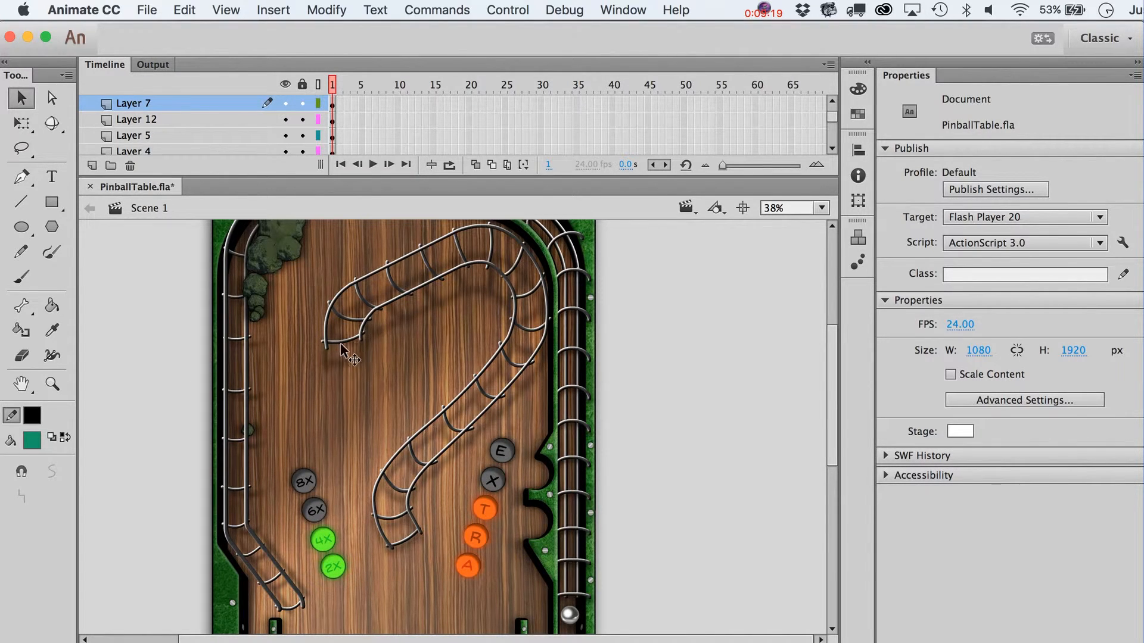
Step: Open the shadow symbol for editing in place and shift its end crossbar at the upper-left opening up to about Y -183
left_click(391, 326)
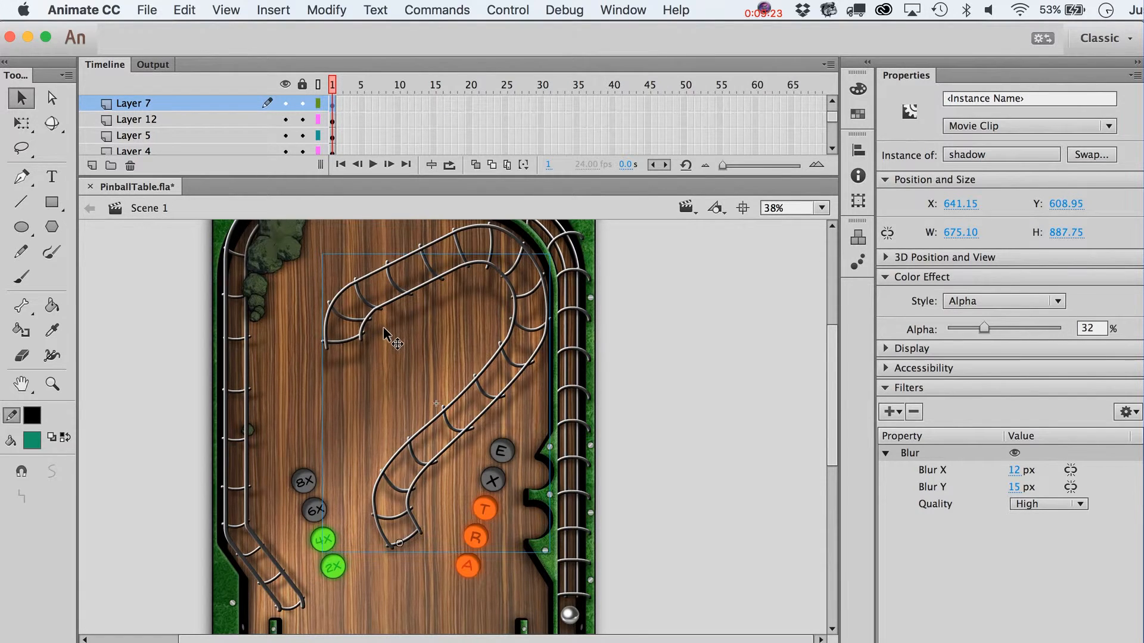
double_click(387, 329)
left_click(388, 380)
left_click(346, 367)
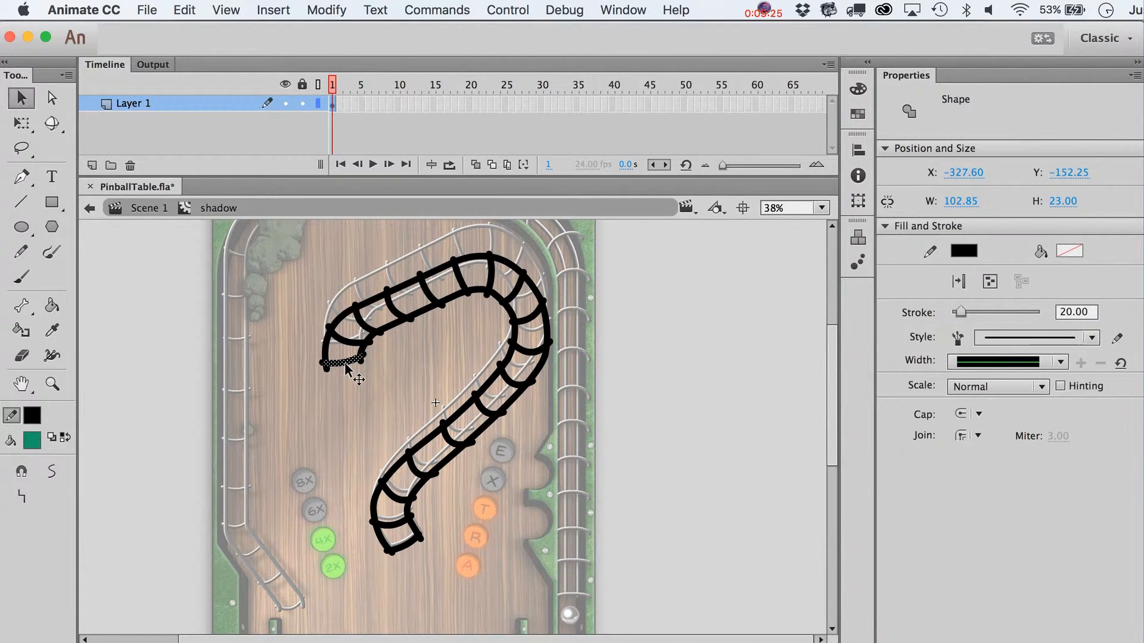
key("shift+Up")
key("shift+Up")
key("shift+Up")
key("q")
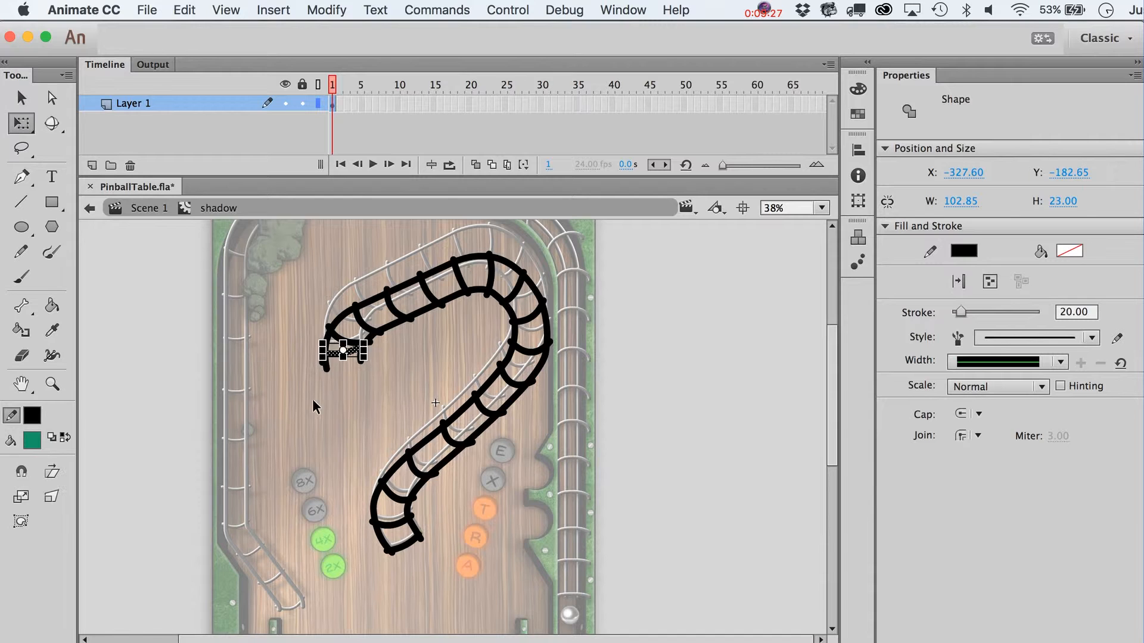
Step: Shift the complete second crossbar from the shadow's upper-left end up and right to about X -295, Y -266
left_click(52, 384)
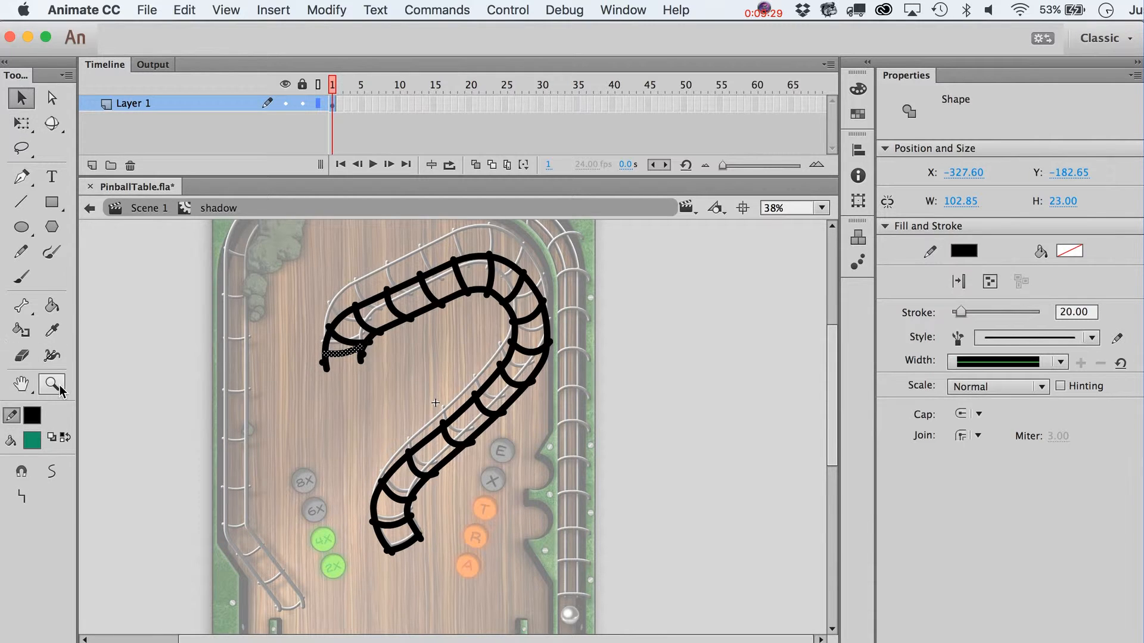
left_click_drag(276, 291, 424, 408)
key("v")
left_click(384, 357)
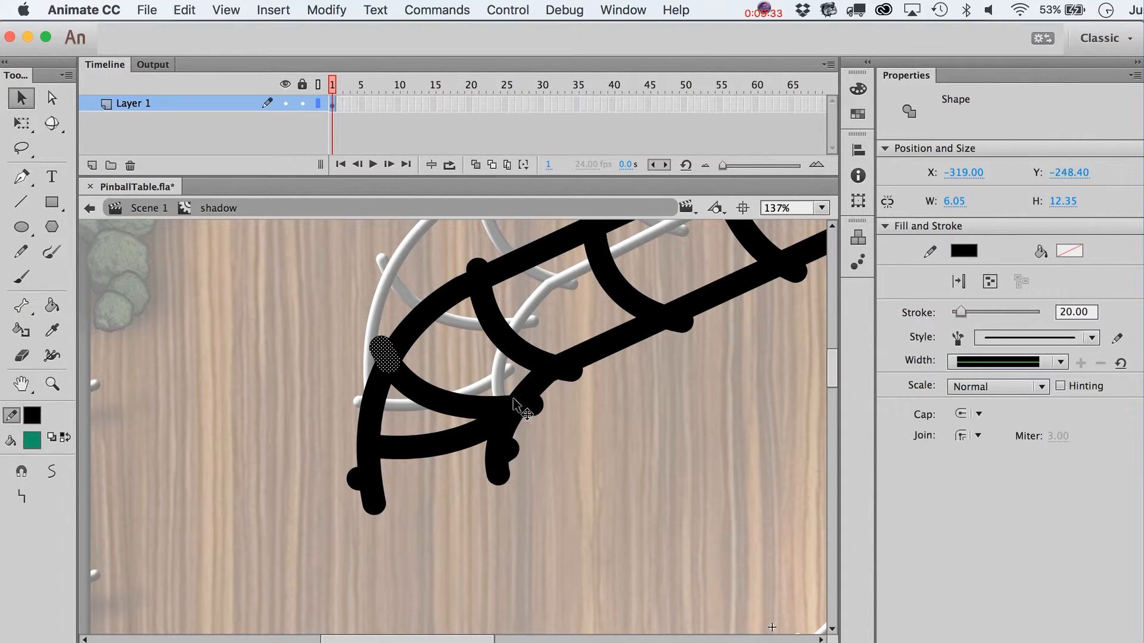
left_click(439, 407, "shift")
left_click(533, 407, "shift")
left_click(530, 409, "shift")
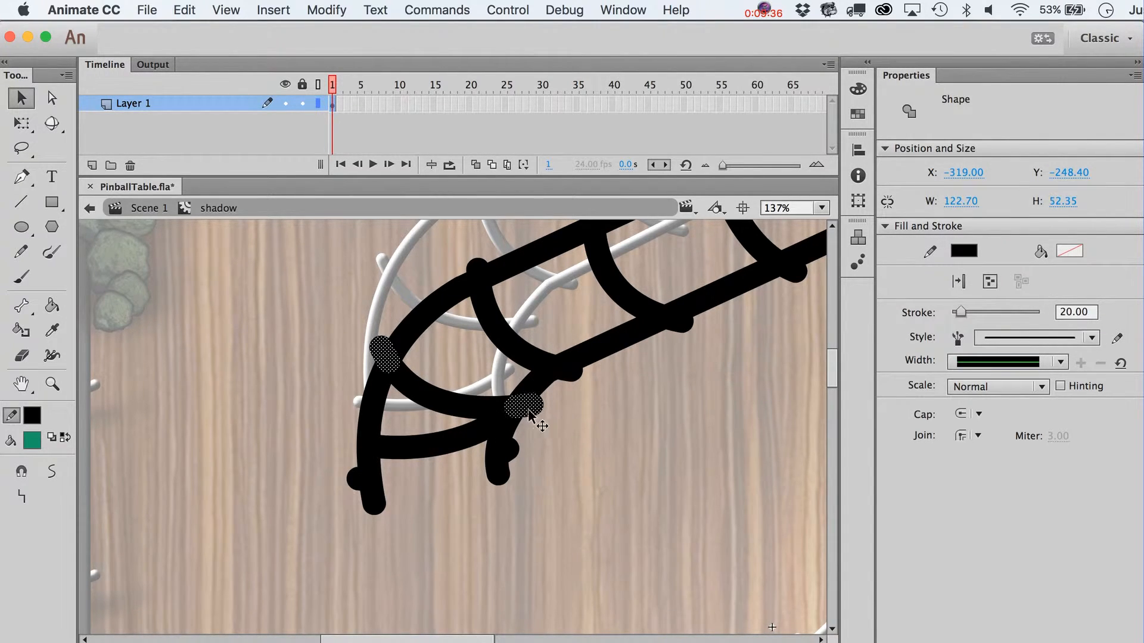
left_click(477, 410, "shift")
key("shift+Up")
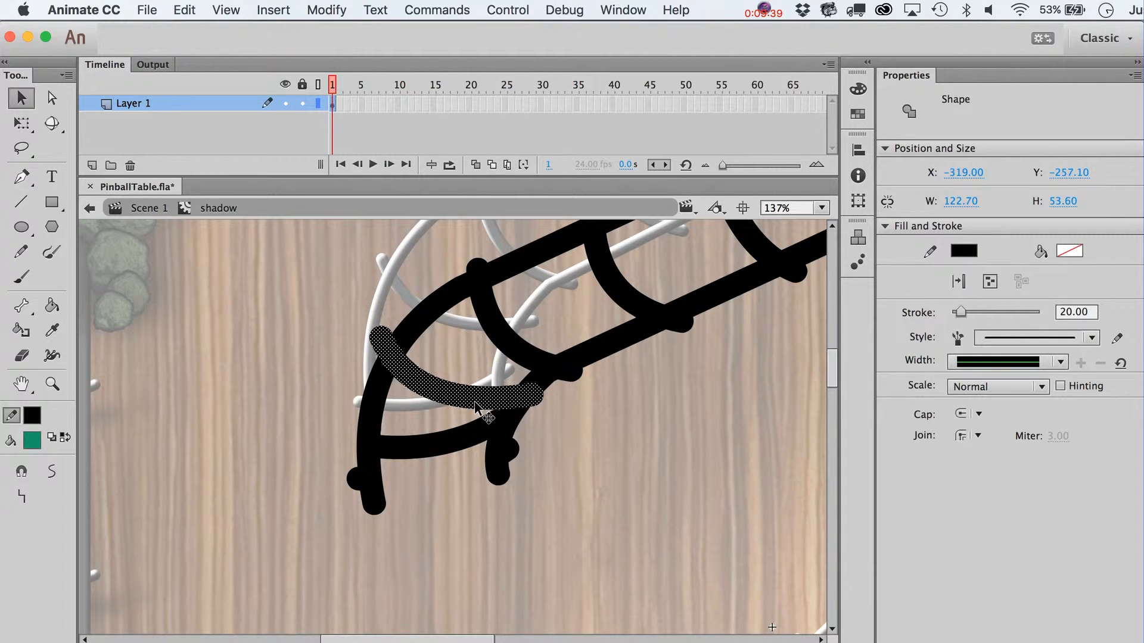
key("shift+Up")
key("shift+Right")
key("shift+Right")
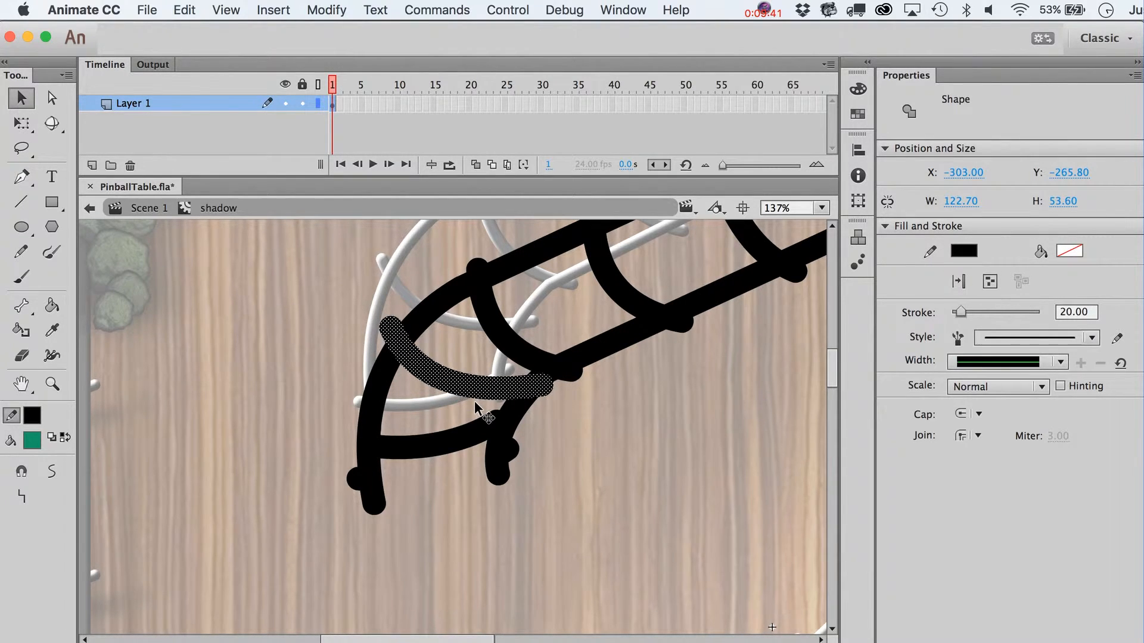
key("shift+Right")
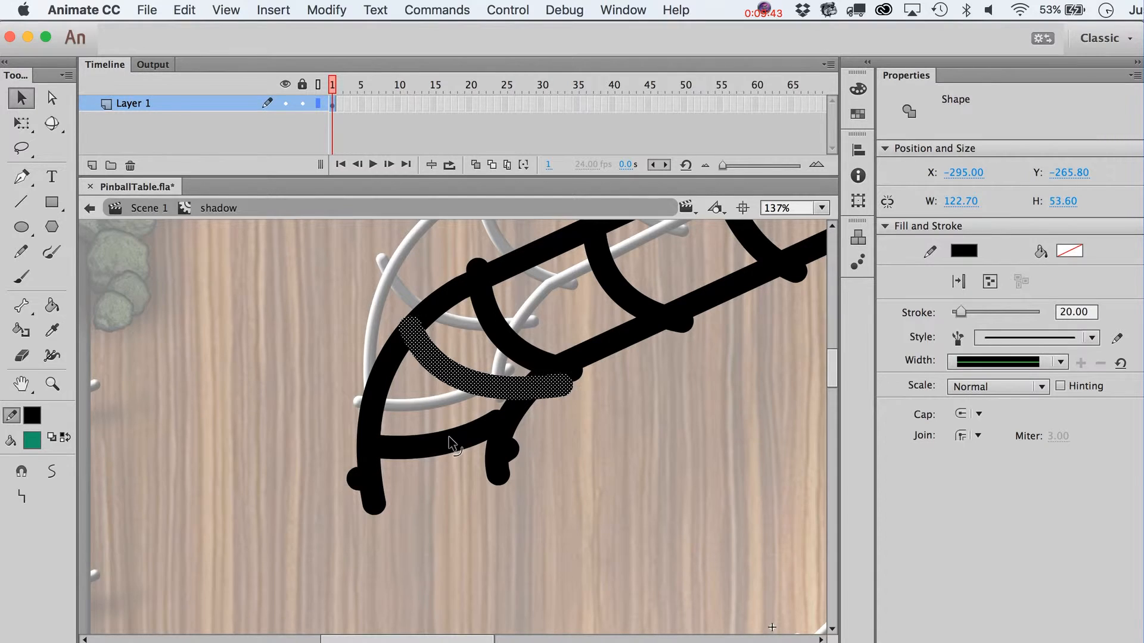
Step: Nudge the shadow's end crossbar further up and slightly right, to about X -320, Y -209
left_click(505, 445)
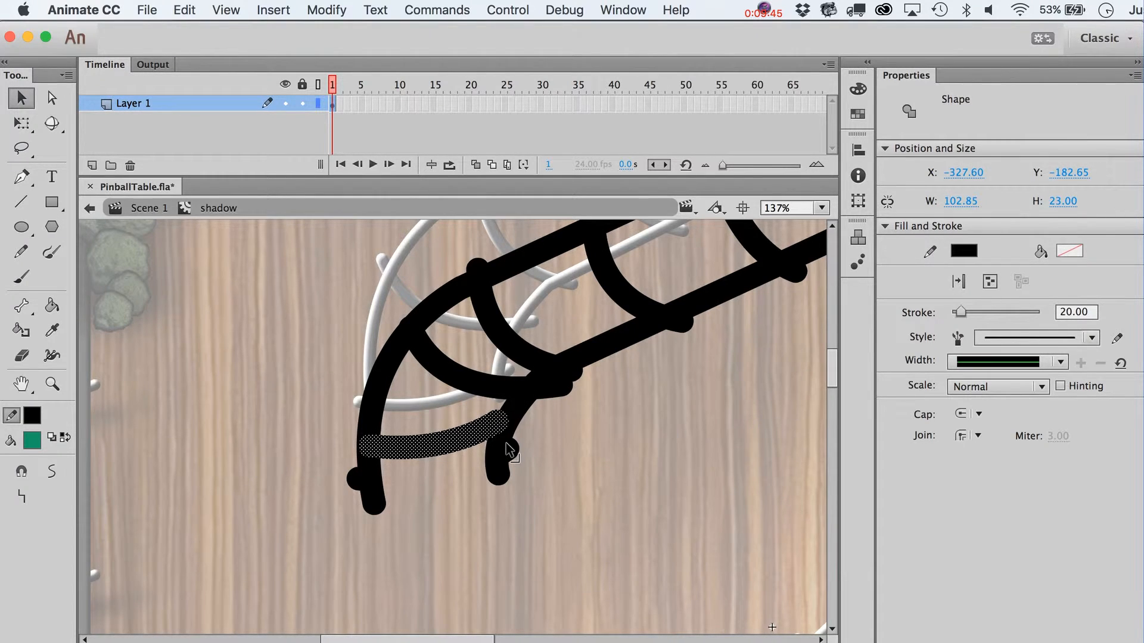
key("shift+Up")
key("shift+Up")
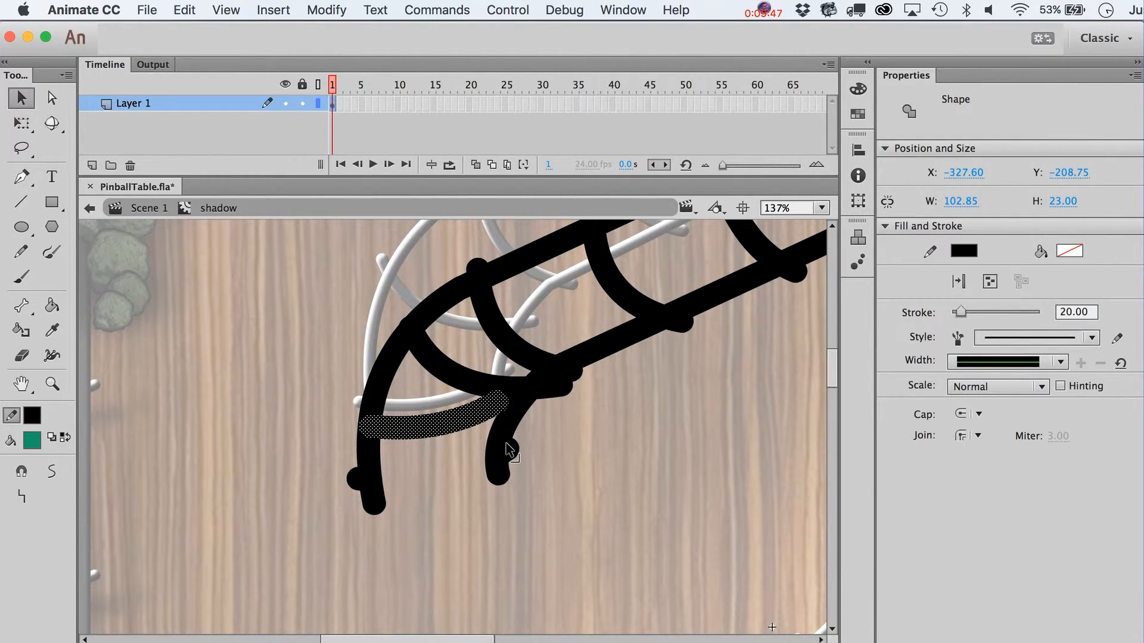
key("shift+Up")
key("shift+Up")
key("shift+Right")
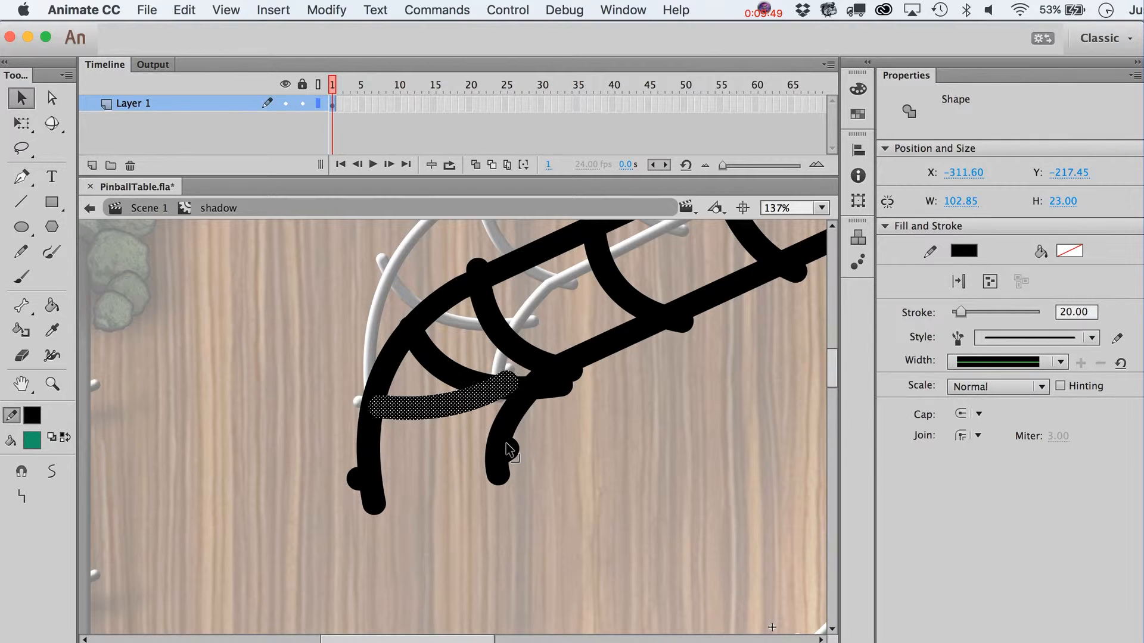
key("shift+Down")
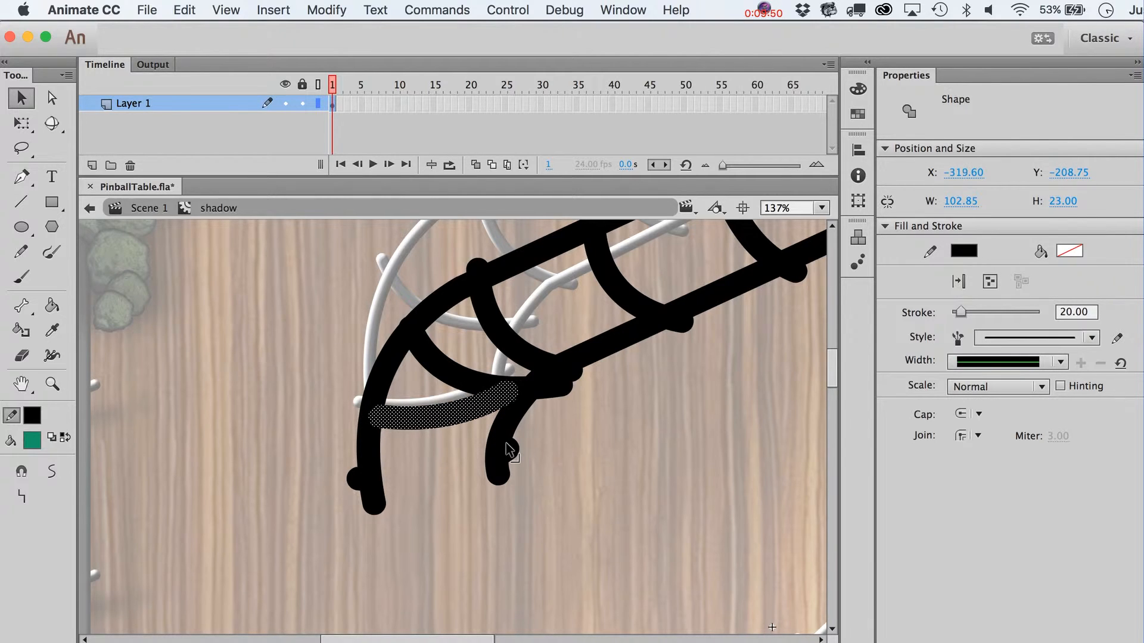
Step: Delete both shadow rail ends that extend past the end crossbar and return to the main scene
left_click(374, 443)
mouse_move(269, 556)
left_mouse_down()
mouse_move(406, 430)
mouse_move(396, 428)
left_mouse_up()
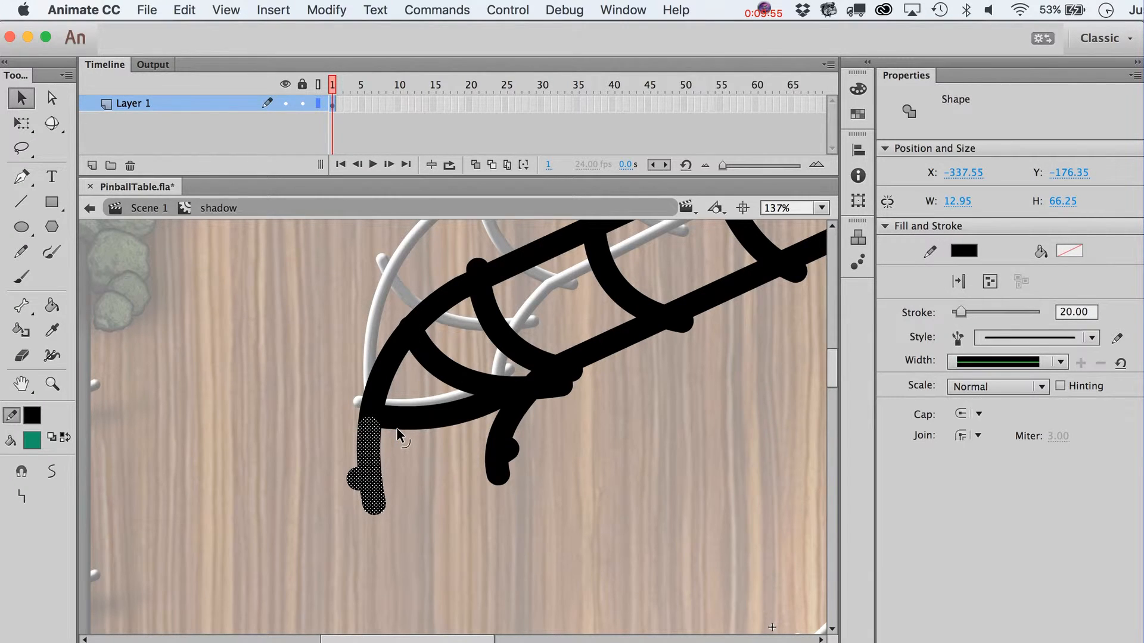
key("Delete")
mouse_move(549, 522)
left_mouse_down()
mouse_move(485, 395)
mouse_move(496, 412)
left_mouse_up()
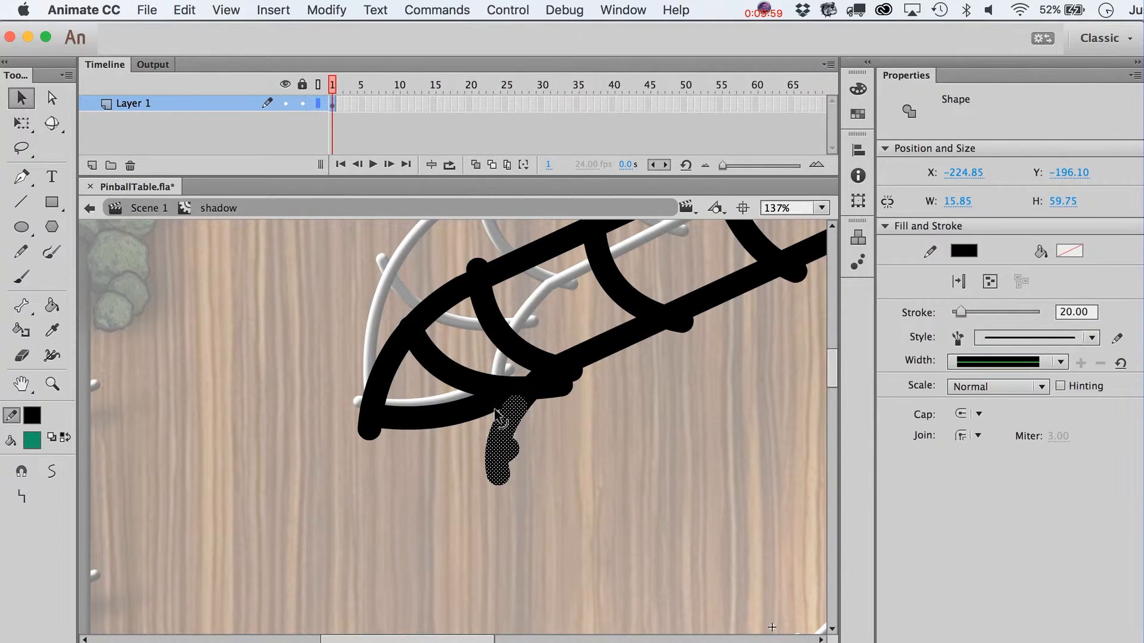
key("Delete")
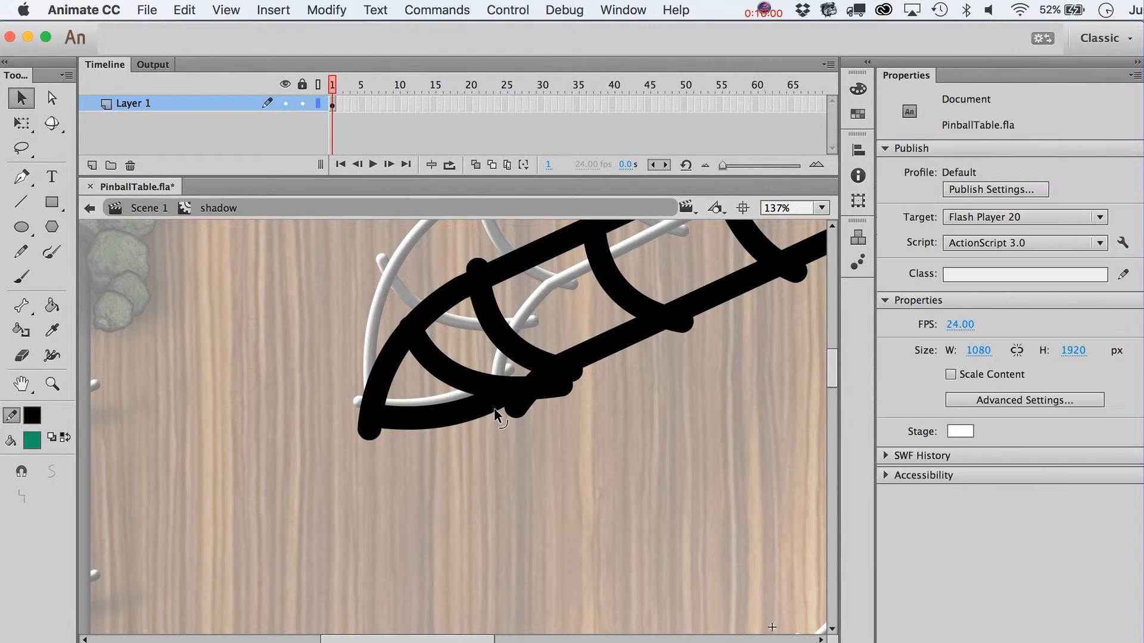
double_click(504, 441)
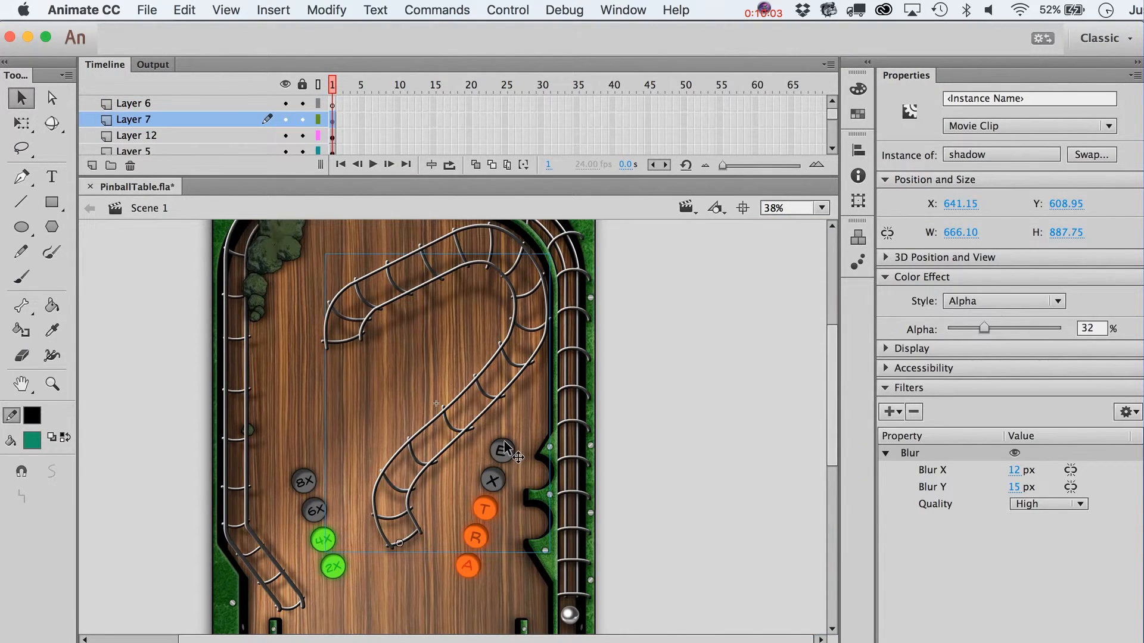
left_click(638, 377)
scroll(638, 376, "up", 5)
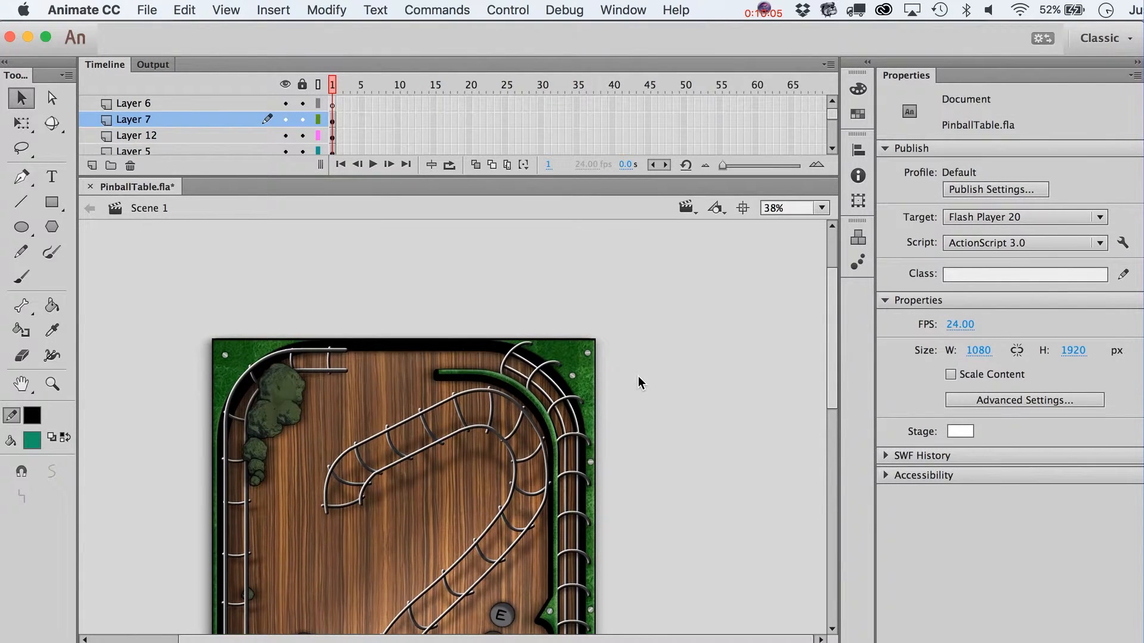
scroll(638, 377, "down", 5)
scroll(638, 376, "up", 5)
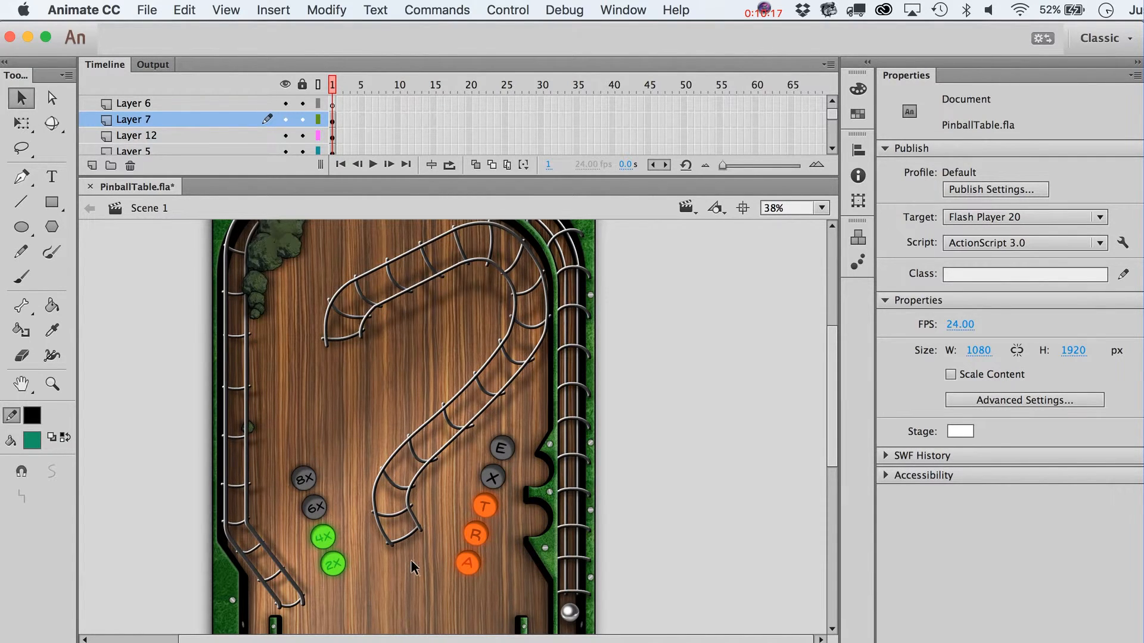
left_click(440, 278)
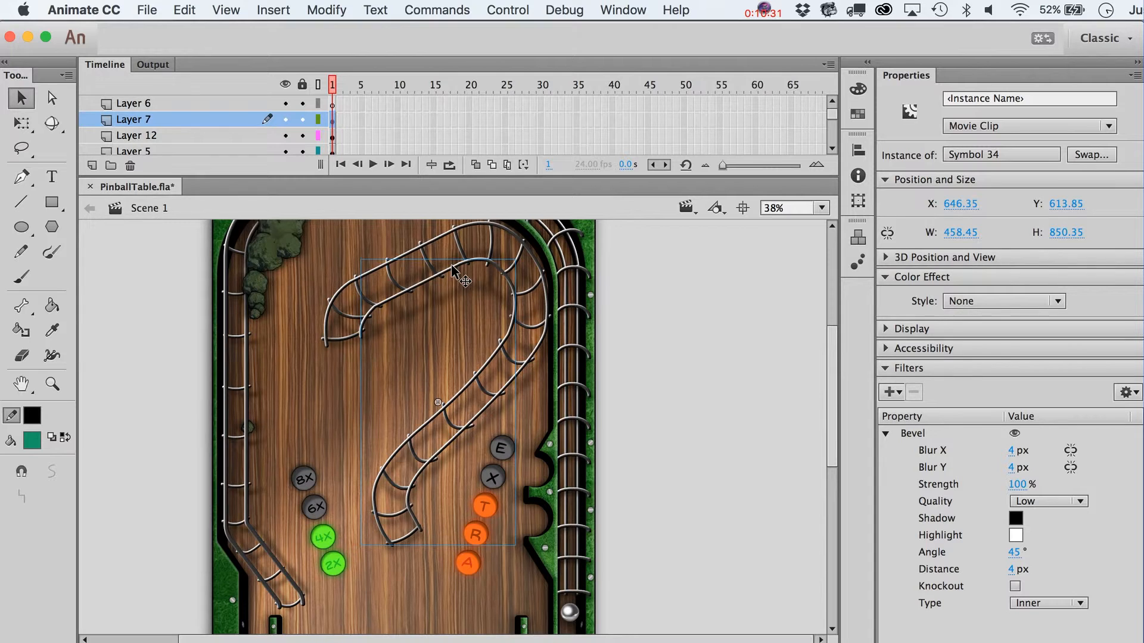
left_click(692, 284)
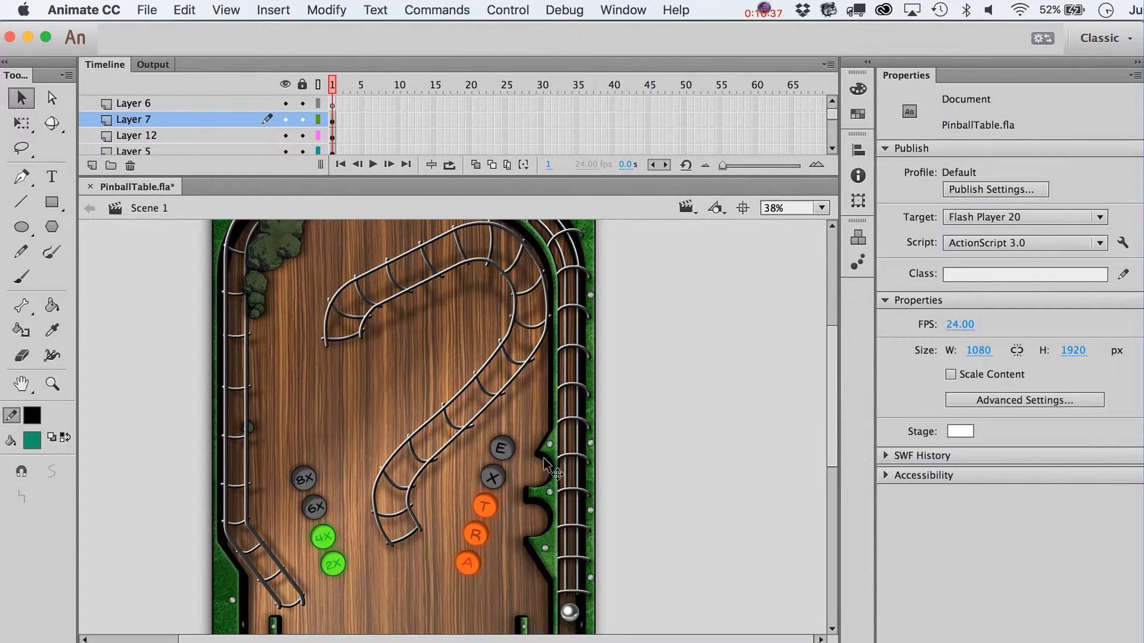
Step: Duplicate the unlit E light and place the copy in the lower notch of the green side wall, at about X 919, Y 967
scroll(571, 474, "down", 3)
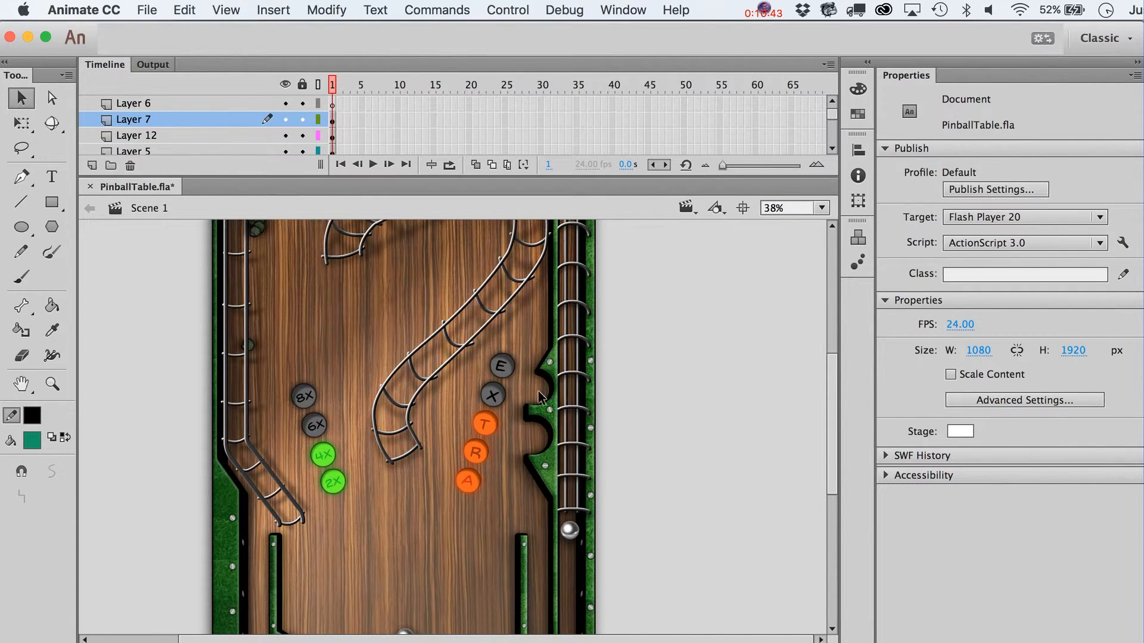
left_click(507, 377)
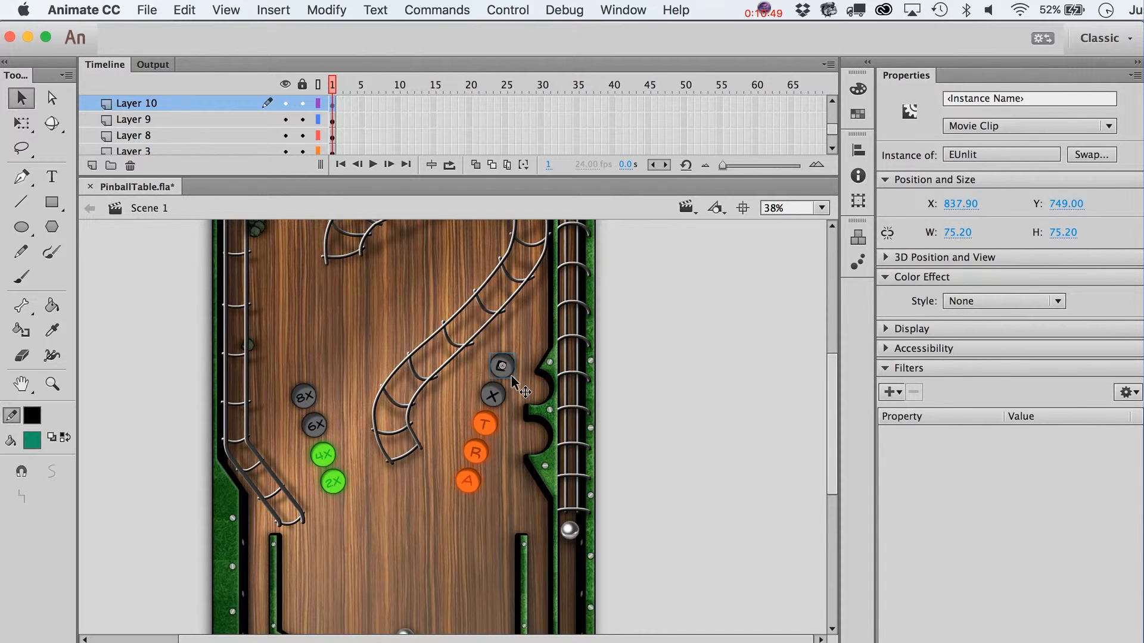
key("super+v")
key("shift+Right")
key("shift+Right")
key("shift+Right")
key("shift+Right")
key("shift+Right")
key("shift+Right")
key("shift+Right")
key("shift+Right")
key("shift+Right")
key("shift+Right")
key("shift+Right")
key("shift+Right")
key("shift+Right")
key("shift+Right")
key("shift+Right")
key("shift+Right")
key("shift+Right")
key("shift+Right")
key("shift+Right")
key("shift+Right")
key("shift+Down")
key("shift+Down")
key("shift+Down")
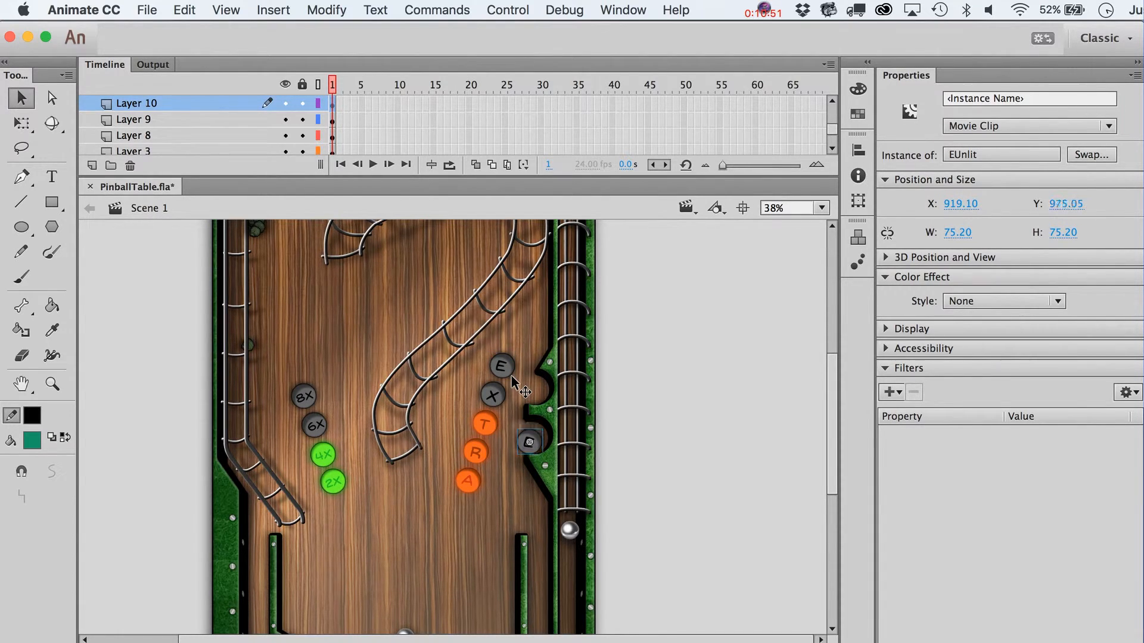
key("Up")
key("Up")
key("Up")
key("Up")
key("Up")
key("Up")
key("Up")
key("Up")
Step: Break apart the copied E light and delete its letter, keeping only the blank light
key("super+b")
left_click(648, 435)
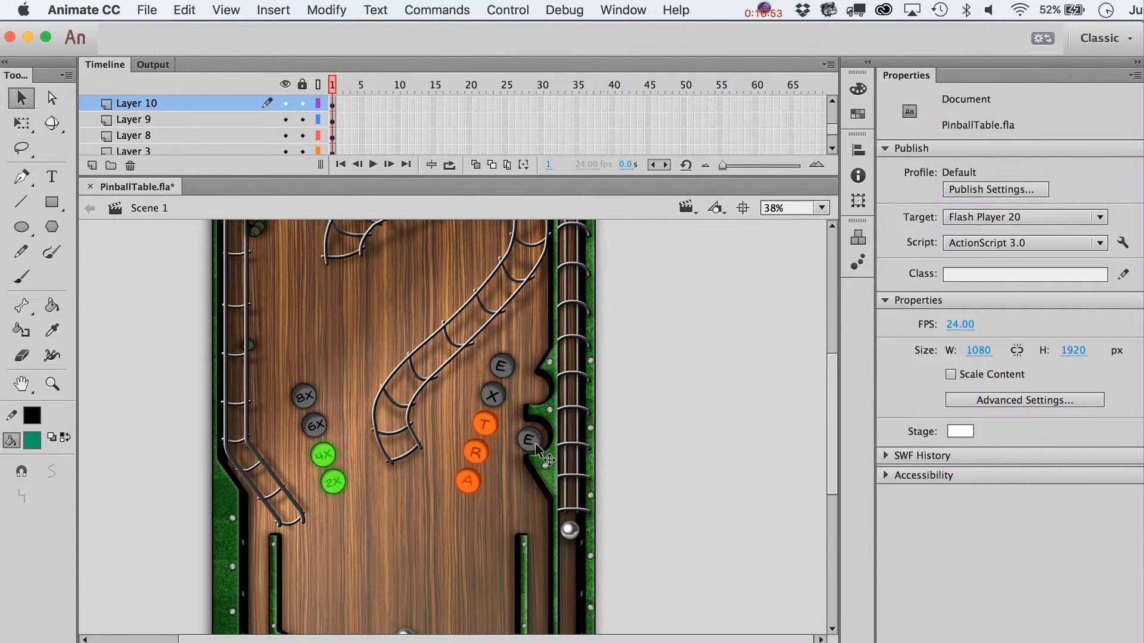
left_click(535, 442)
key("Delete")
Step: Tint the blank light black at 58% and fit it into the lower notch at about X 924, Y 957
left_click(529, 440)
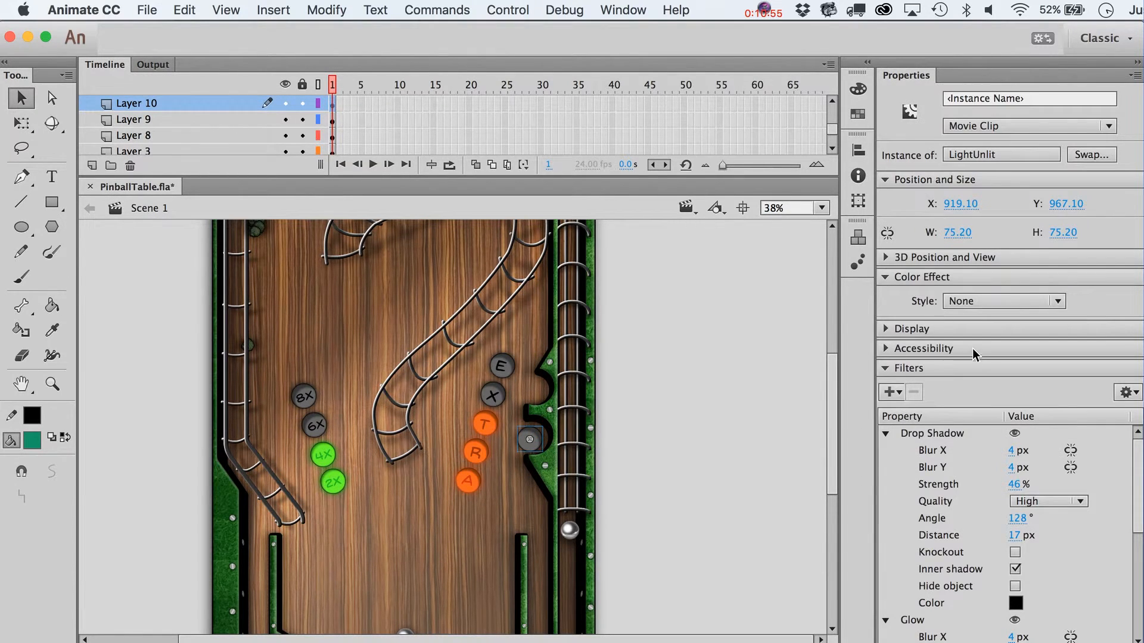
left_click(1000, 301)
left_click(986, 360)
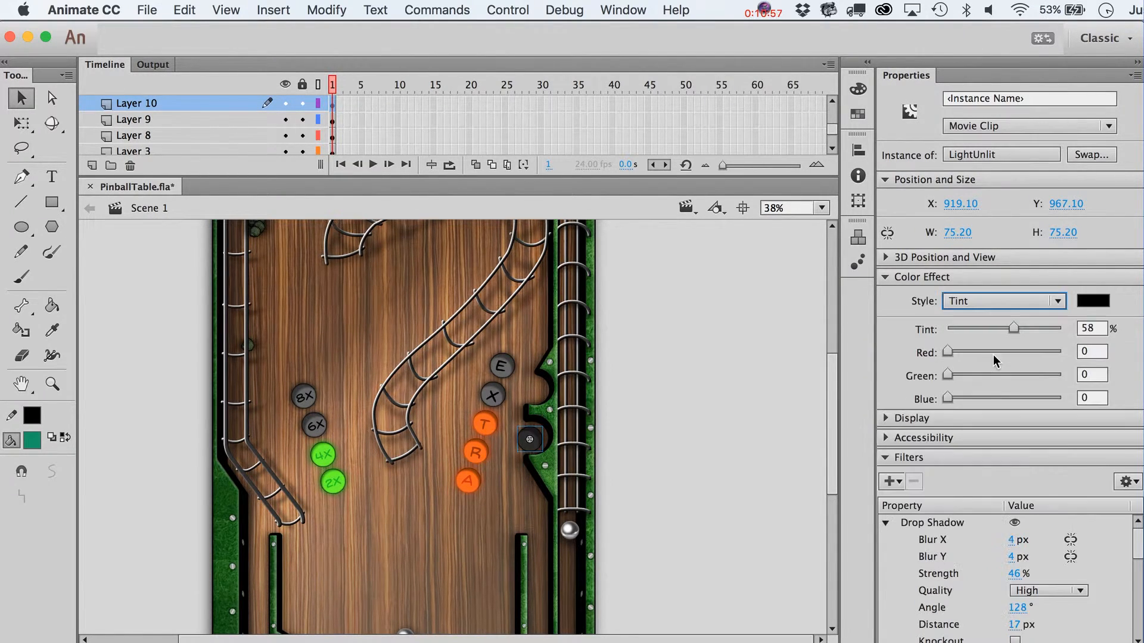
left_click(756, 359)
left_click_drag(543, 449, 541, 441)
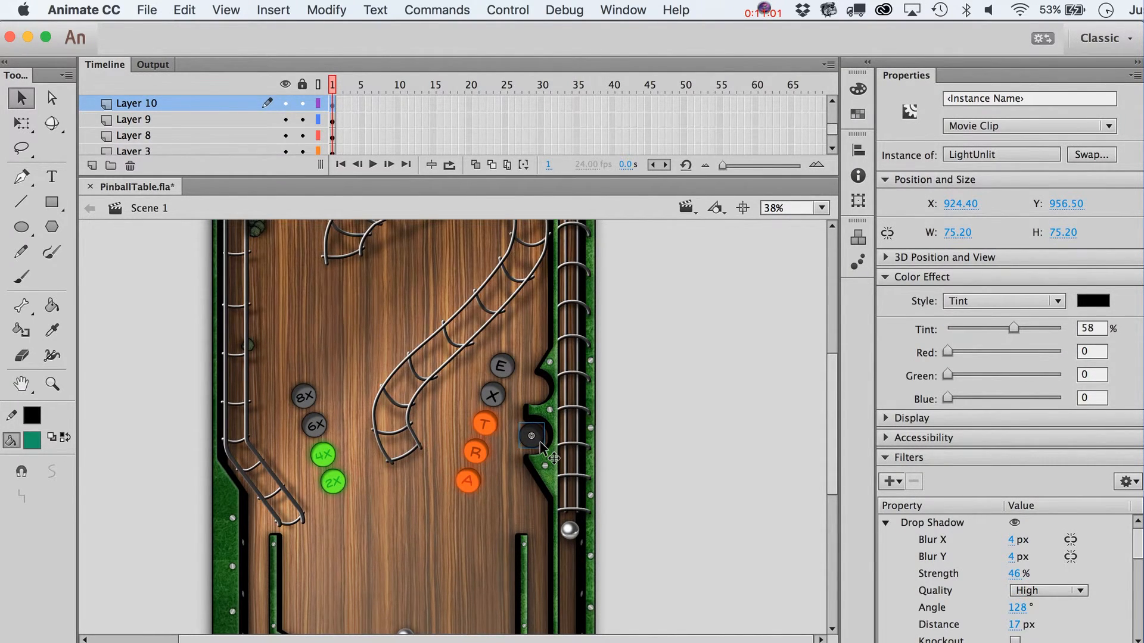
Step: Paste a copy of the dark blank light in place and move it up and slightly right into the upper notch
key("super+shift+v")
key("shift+Up")
key("shift+Up")
key("shift+Up")
key("shift+Up")
key("shift+Up")
key("Up")
key("Up")
key("Up")
key("Right")
key("Right")
key("Right")
left_click(688, 420)
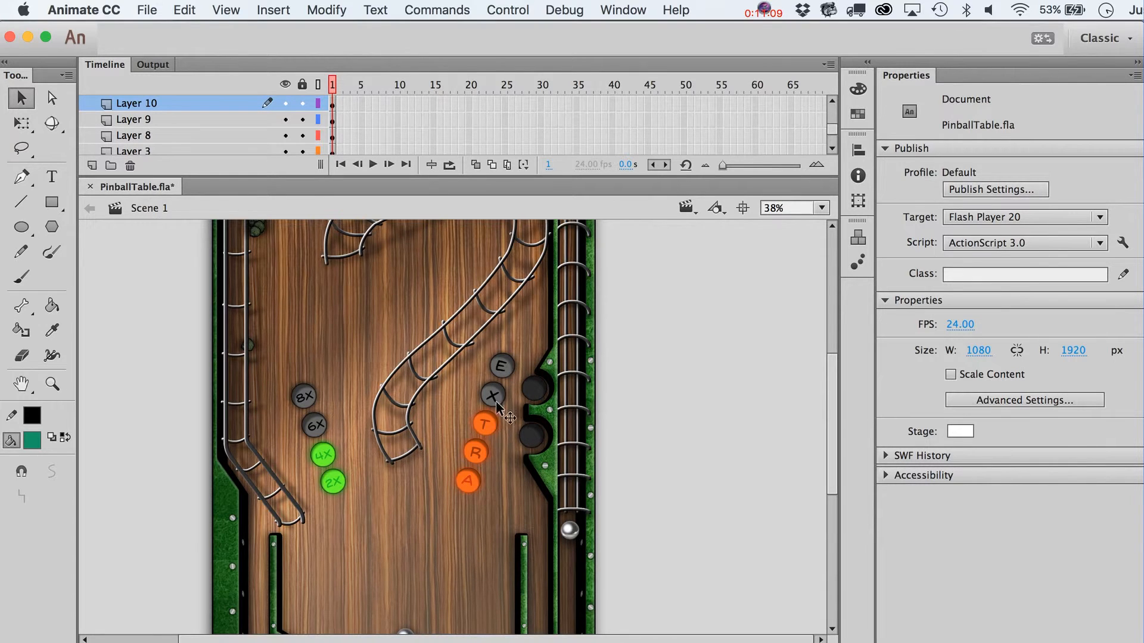
Step: Duplicate the dark blank light in the upper notch in place and scale the copy to 50%
left_click(536, 437)
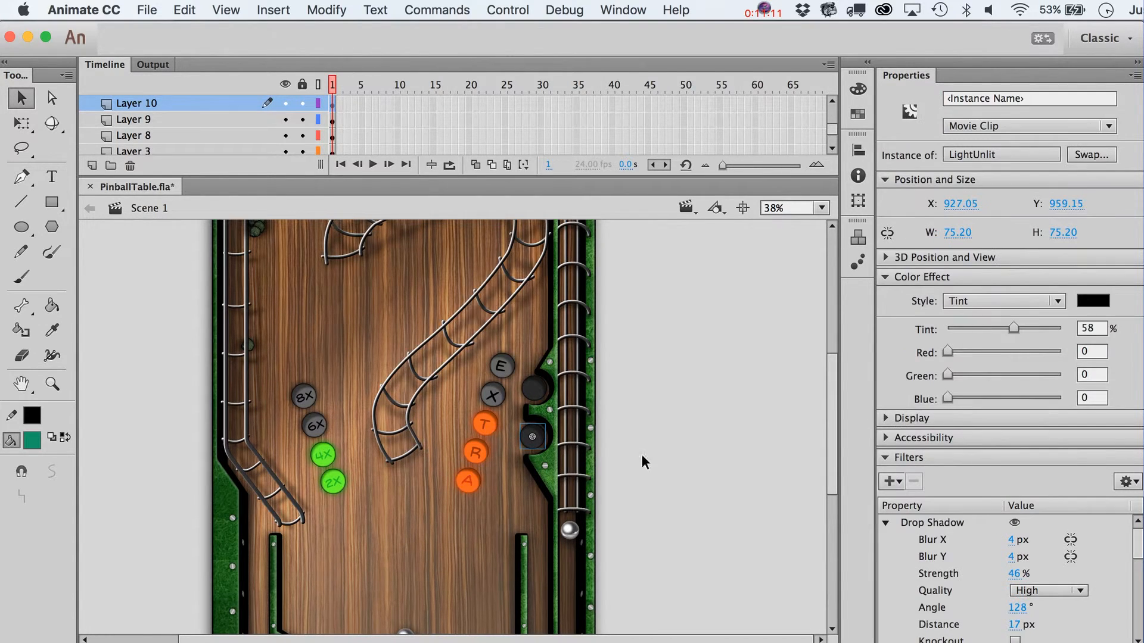
left_click(670, 455)
left_click(535, 388)
key("super+alt+s")
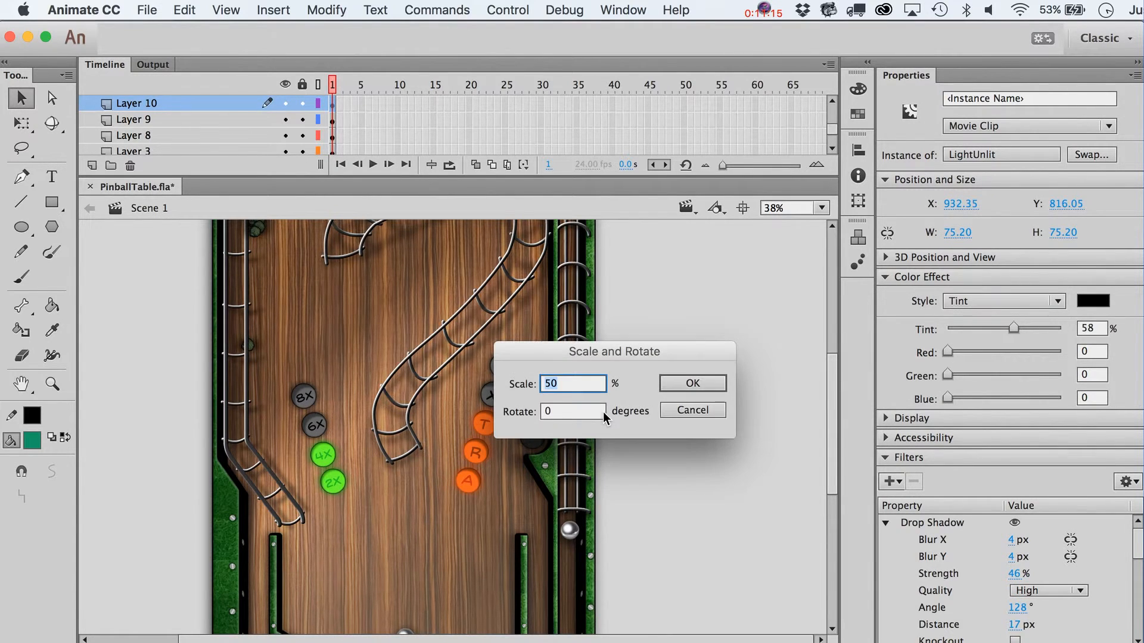
type("5")
key("Return")
Step: Change the small light's tint colour to white and set the tint amount to 0%
left_click_drag(1013, 329, 937, 332)
left_click(1101, 304)
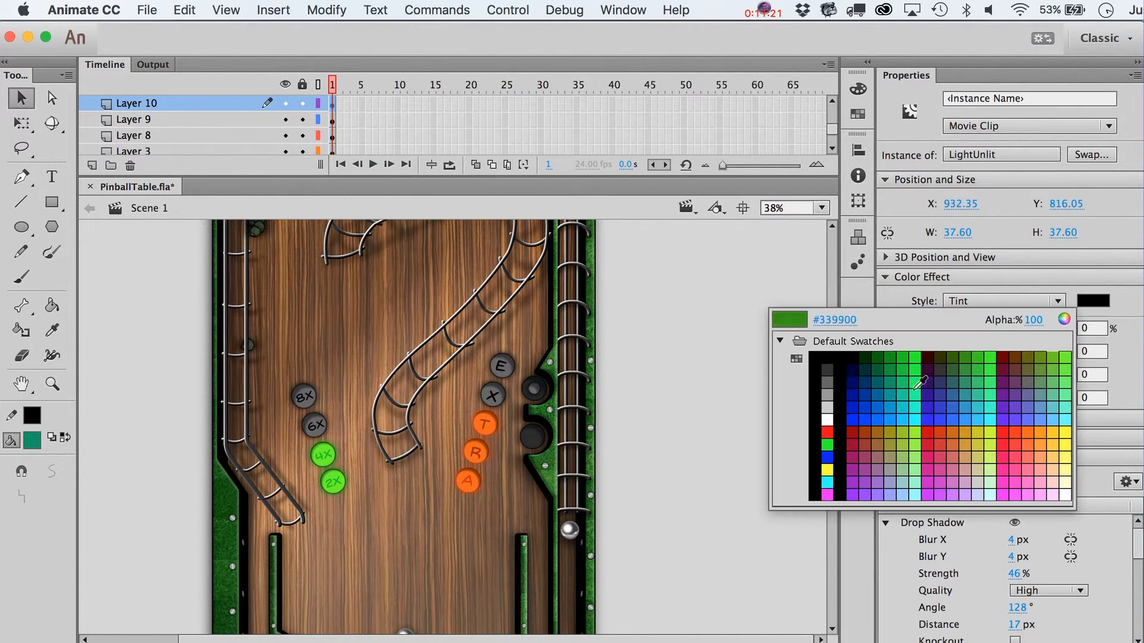
left_click(836, 423)
mouse_move(939, 332)
left_mouse_down()
mouse_move(1032, 329)
mouse_move(946, 330)
left_mouse_up()
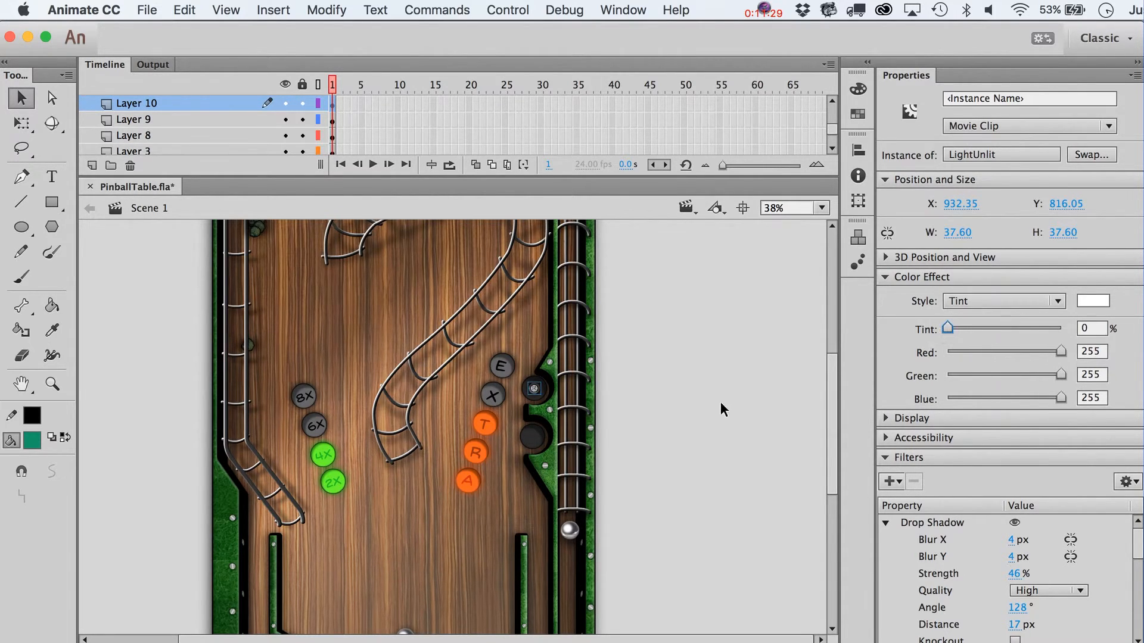
Step: Position the small light centrally on the upper dark light at X 933.75, Y 814.65
left_click(52, 384)
left_click_drag(489, 374, 621, 489)
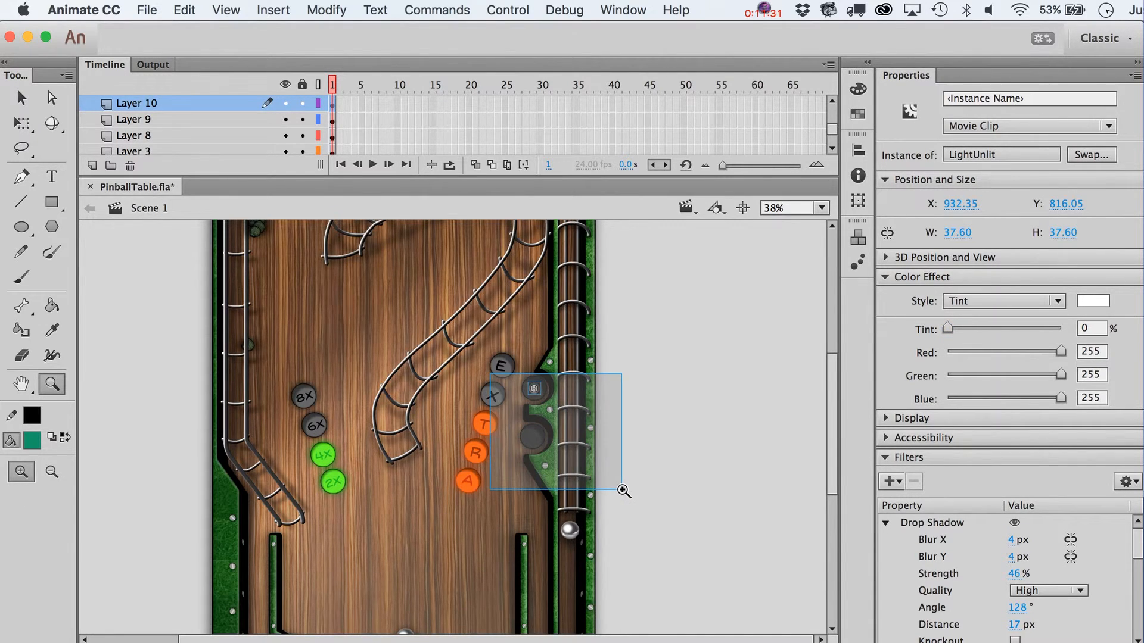
key("v")
left_click(720, 411)
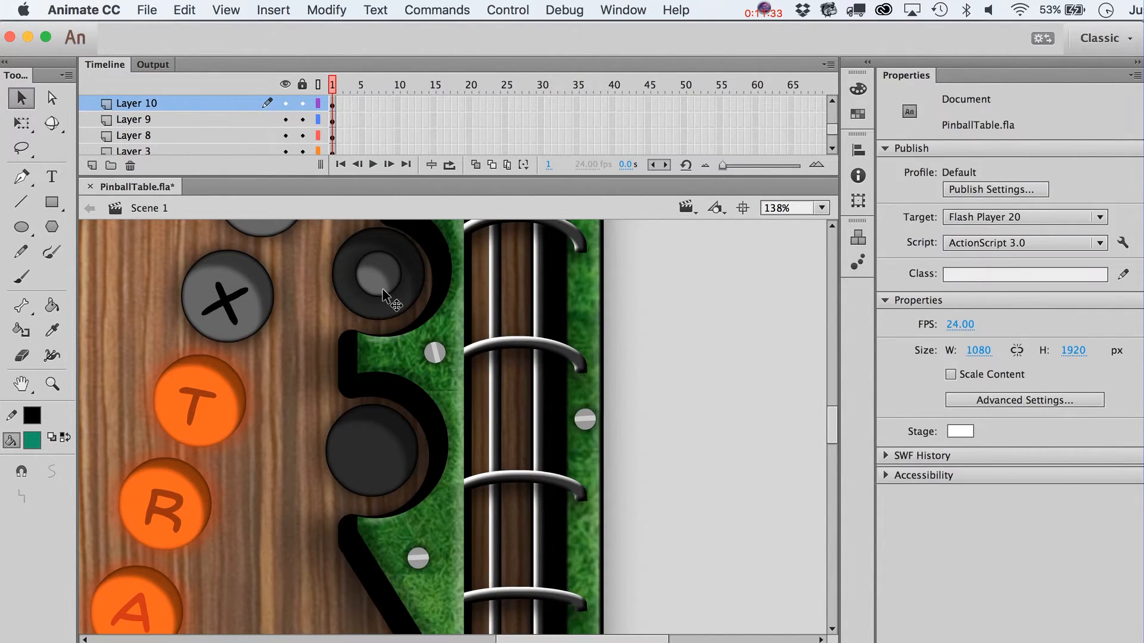
left_click(383, 291)
left_click_drag(383, 290, 384, 293)
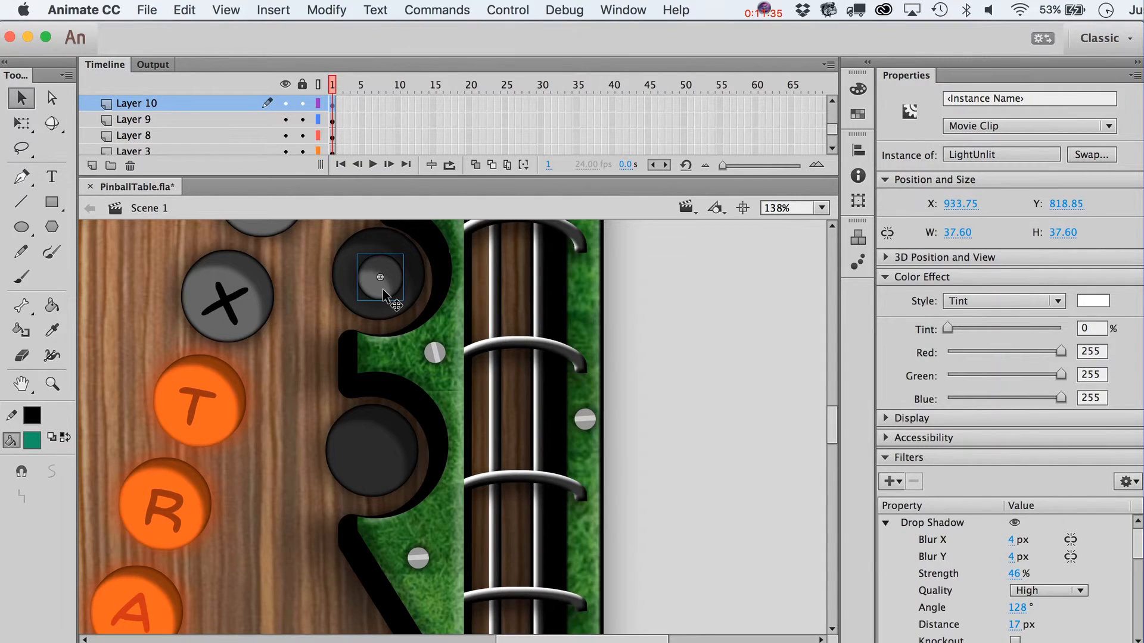
key("Up")
key("Up")
key("Up")
key("Up")
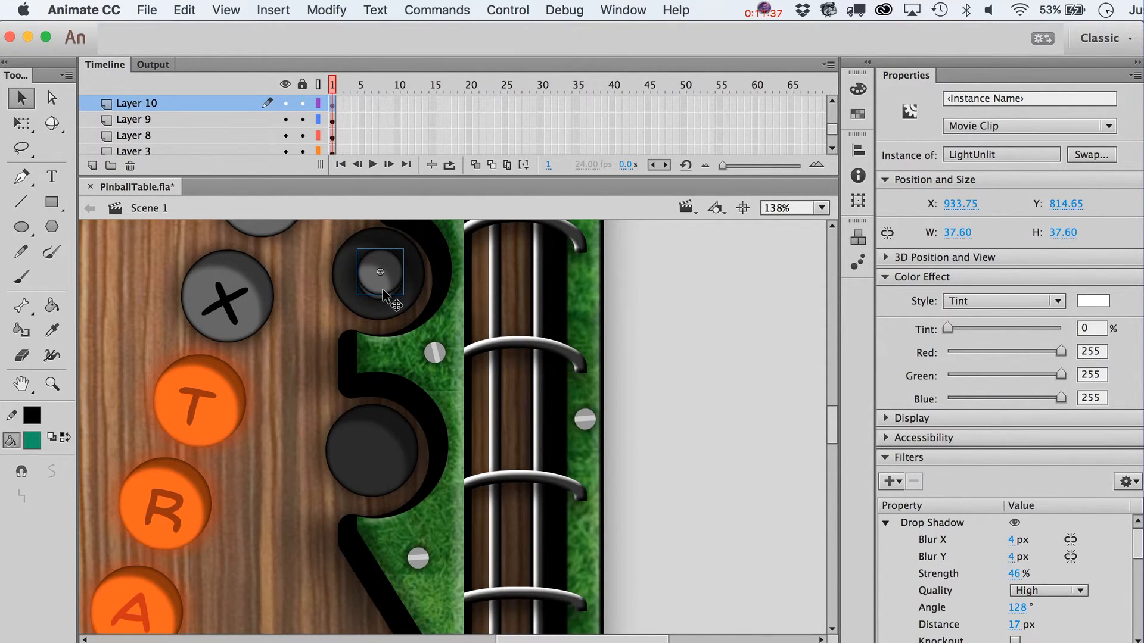
Step: Raise the small light's white tint to 27% and deselect it
left_click_drag(950, 329, 977, 330)
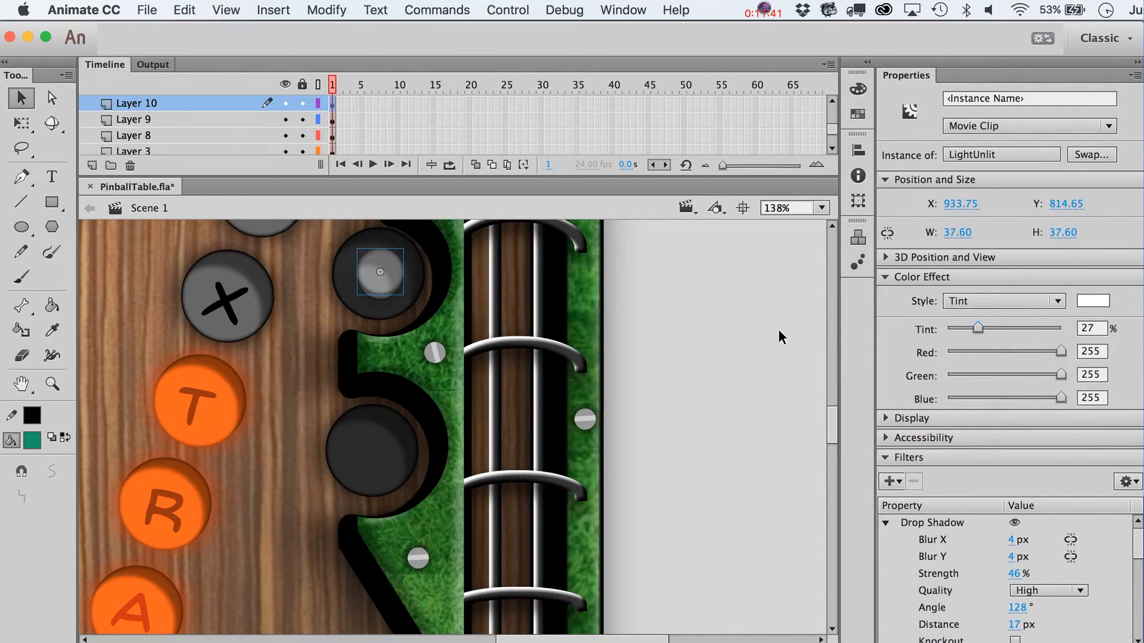
left_click(779, 331)
key("super+minus")
key("super+minus")
key("super+minus")
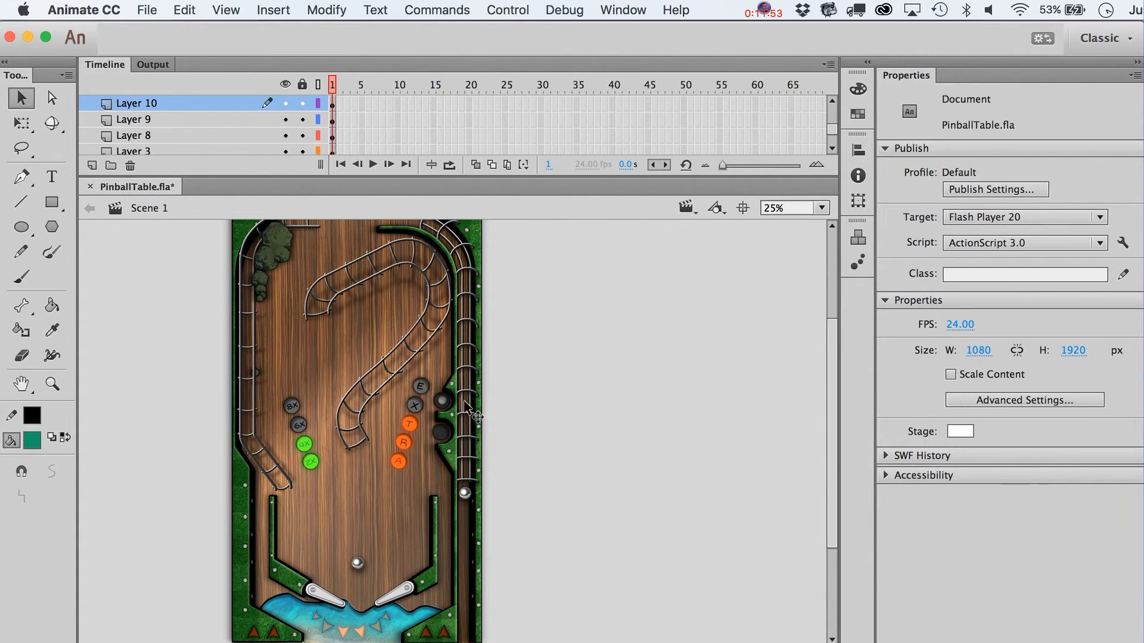
Step: Delete the small light from the centre of the upper dark light in the side wall
left_click(443, 410)
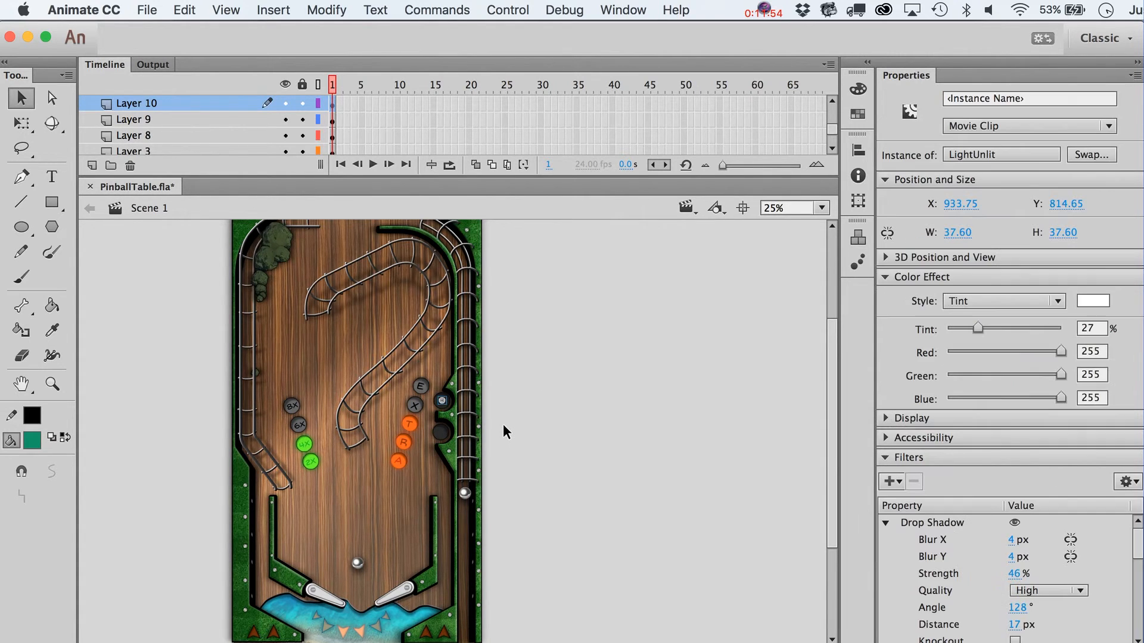
left_click(526, 392)
left_click(445, 402)
left_click(537, 427)
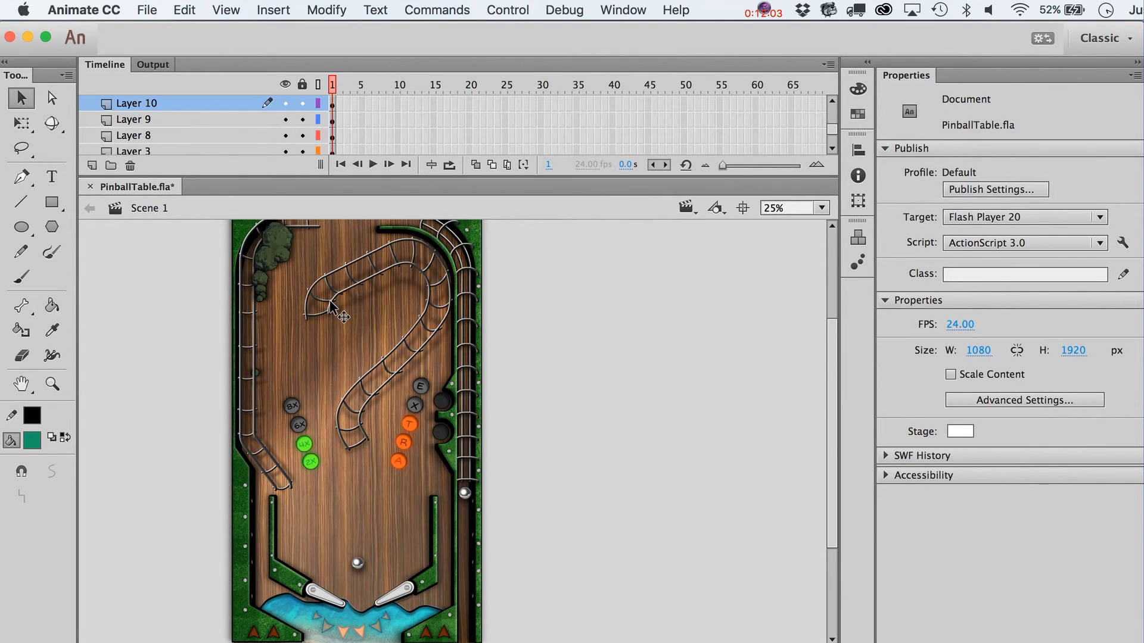
left_click(424, 275)
left_click(630, 340)
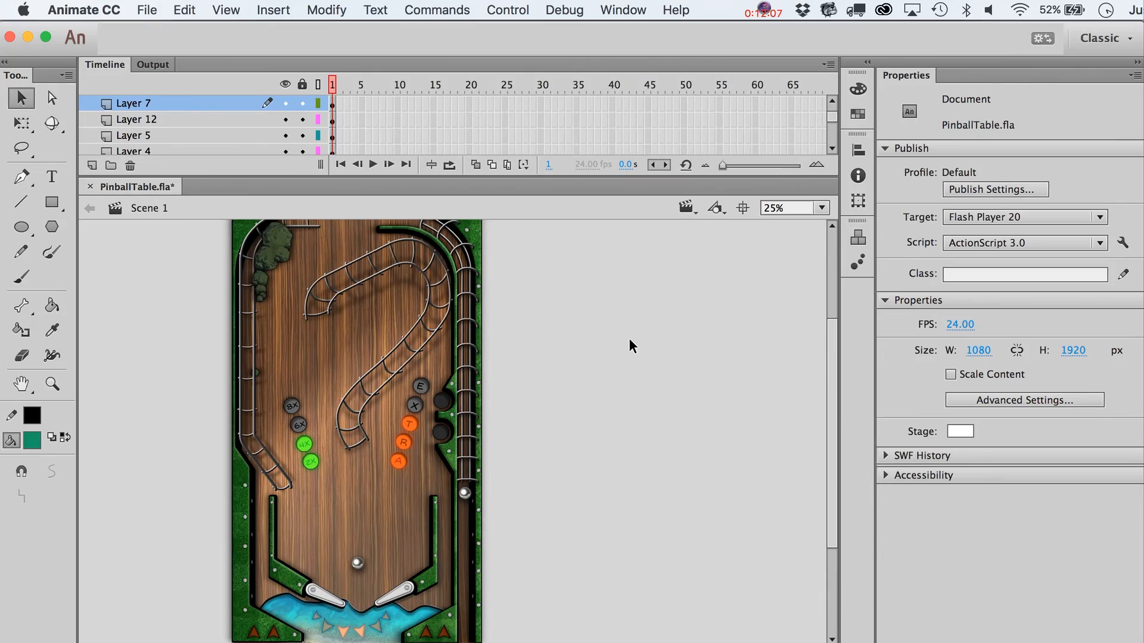